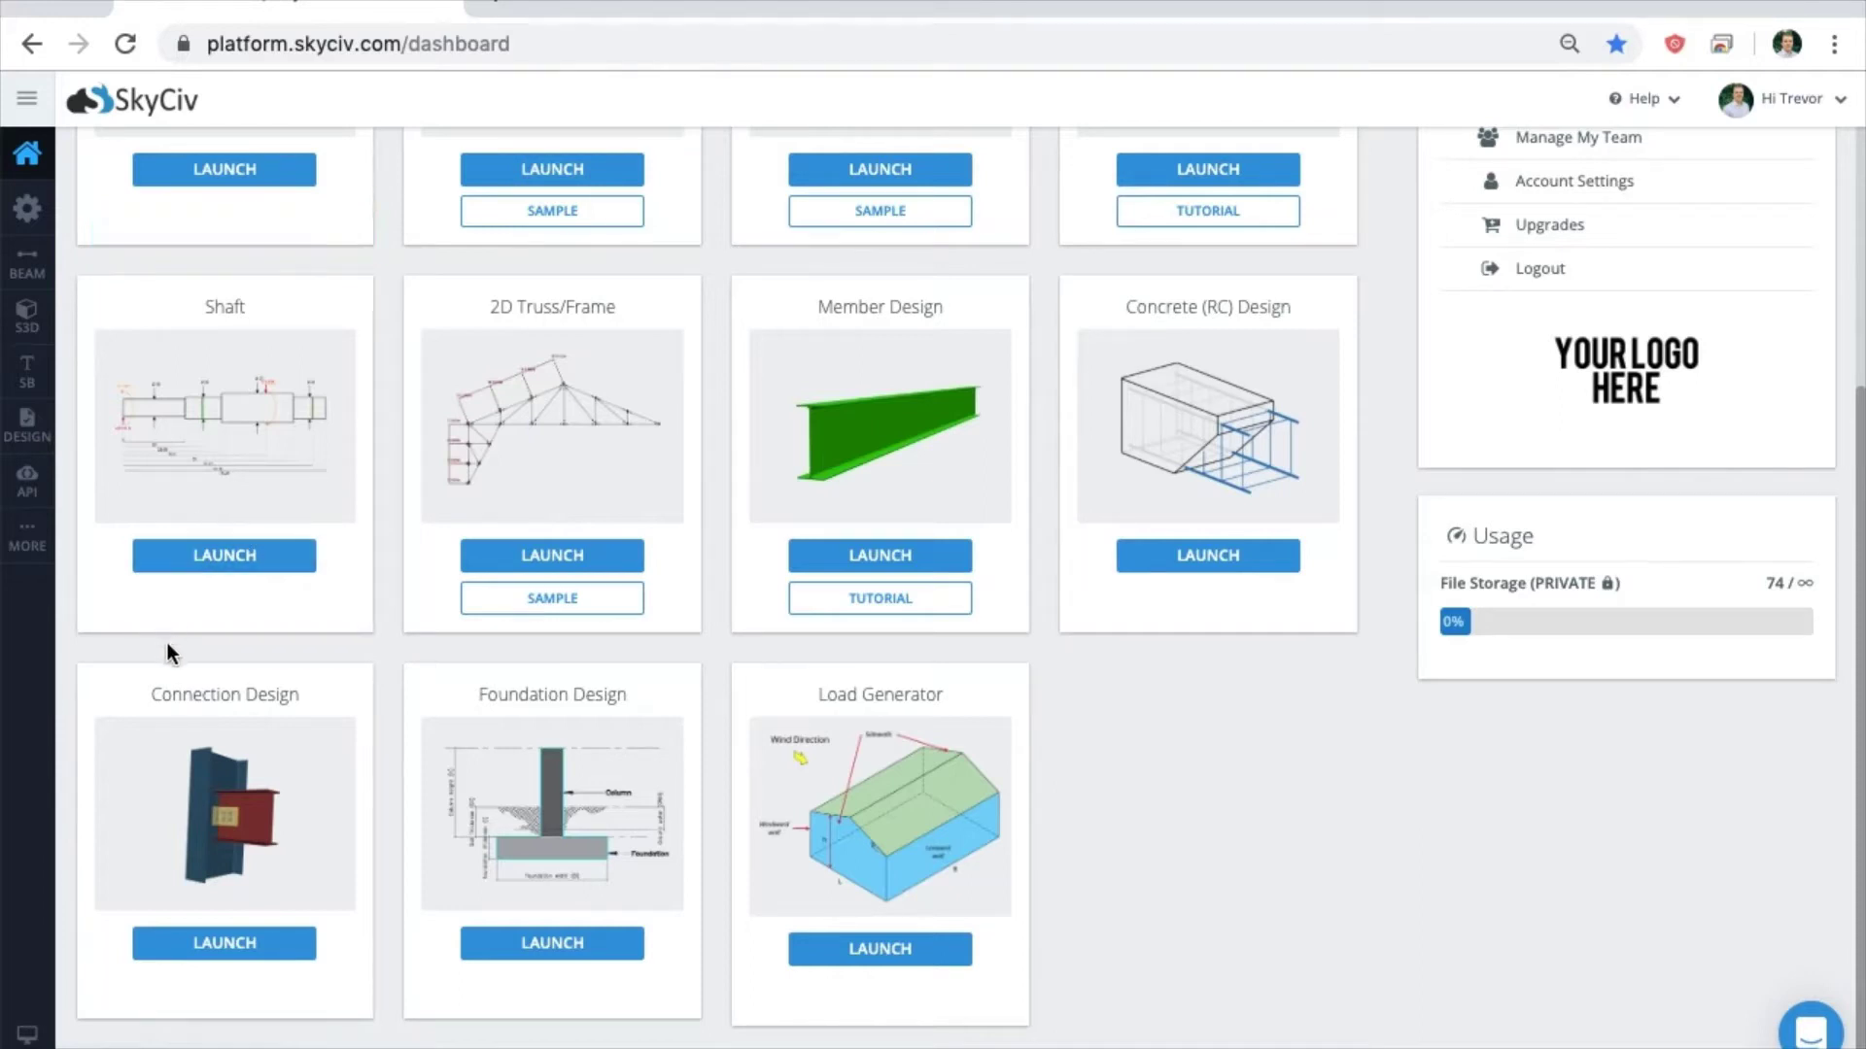
Start Connection Design under the AISC 360-10 LRFD code and begin a new assembly
click(206, 809)
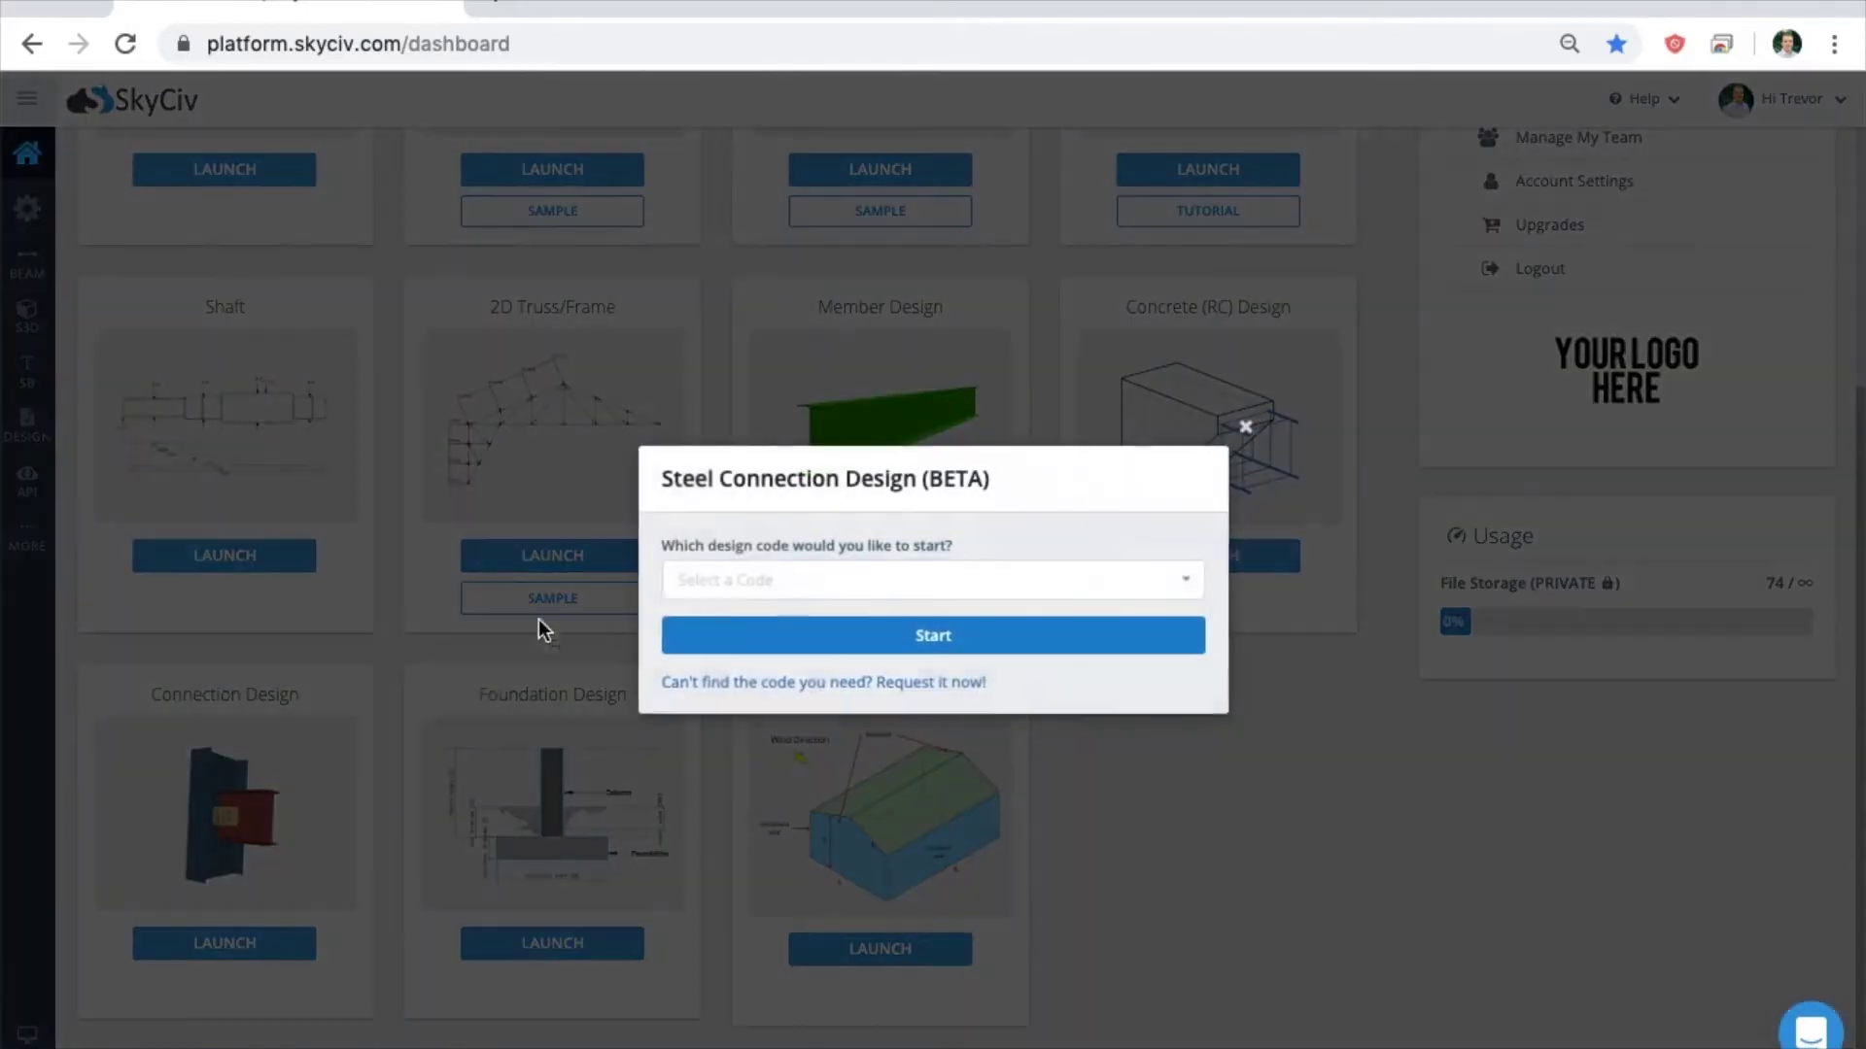
click(742, 583)
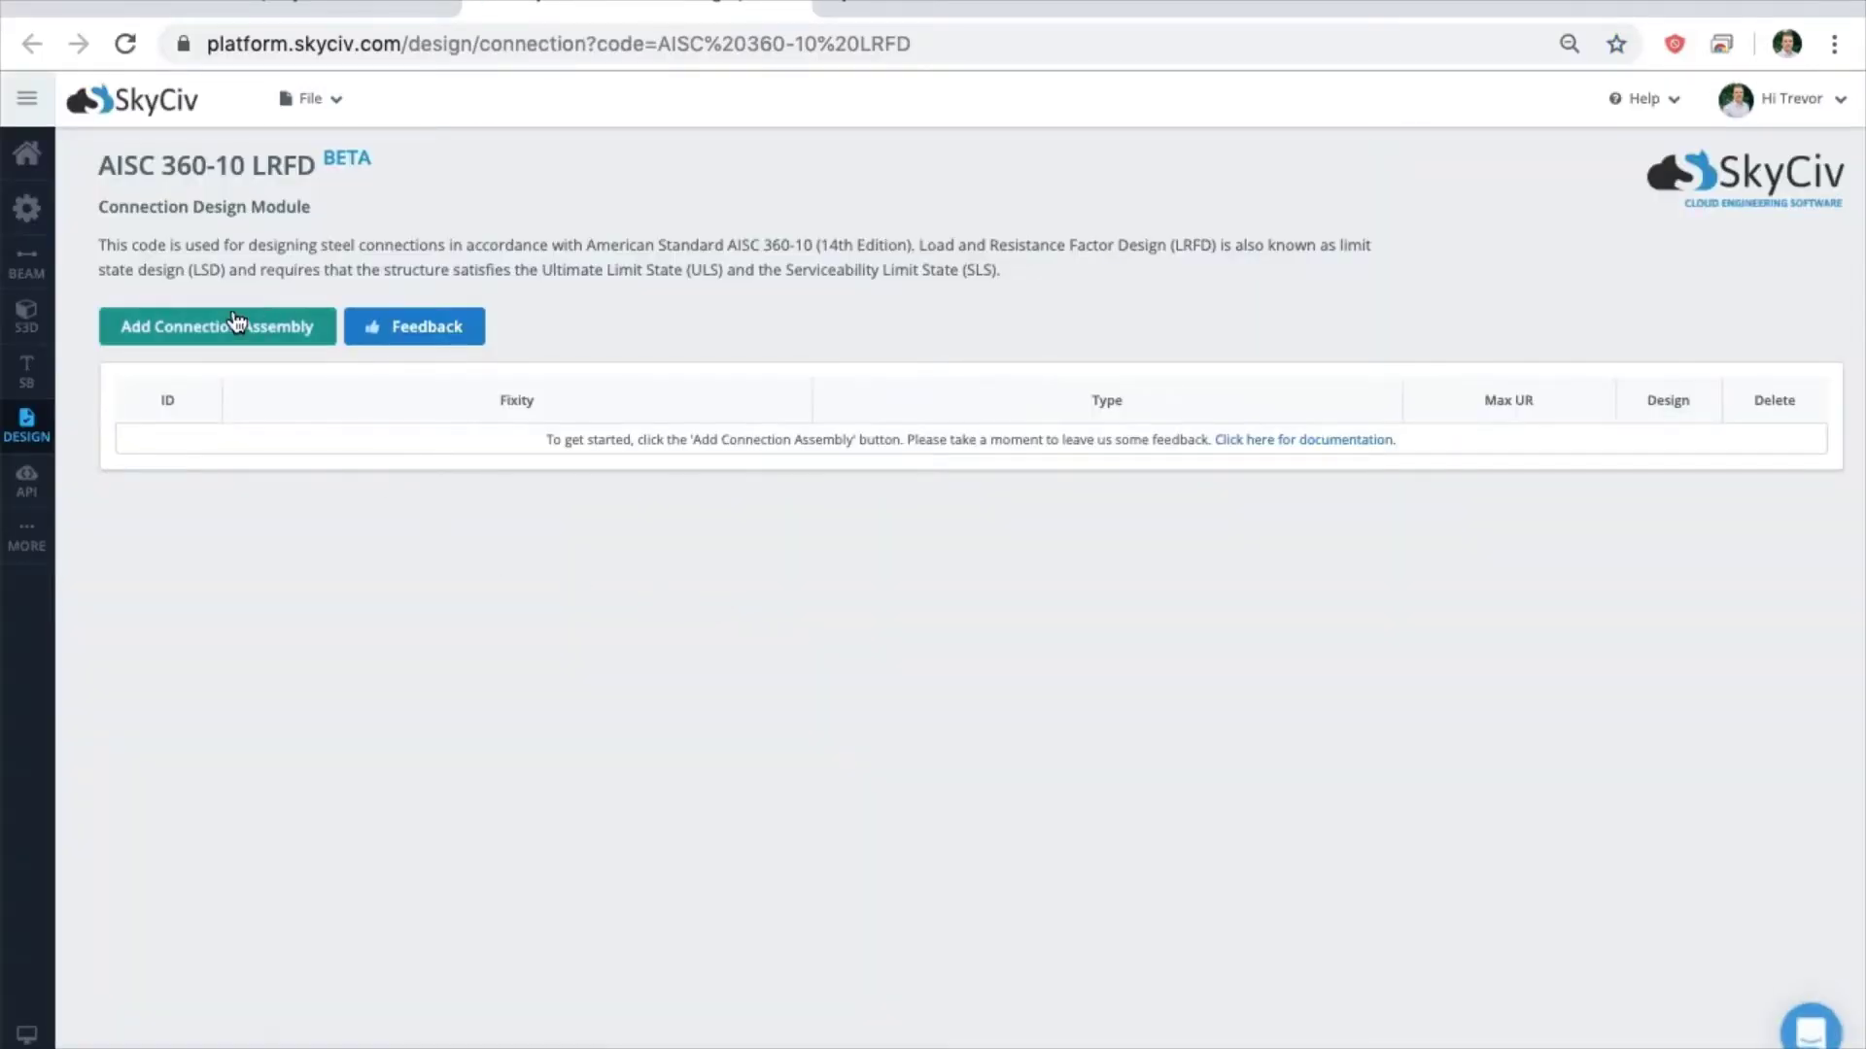
click(231, 330)
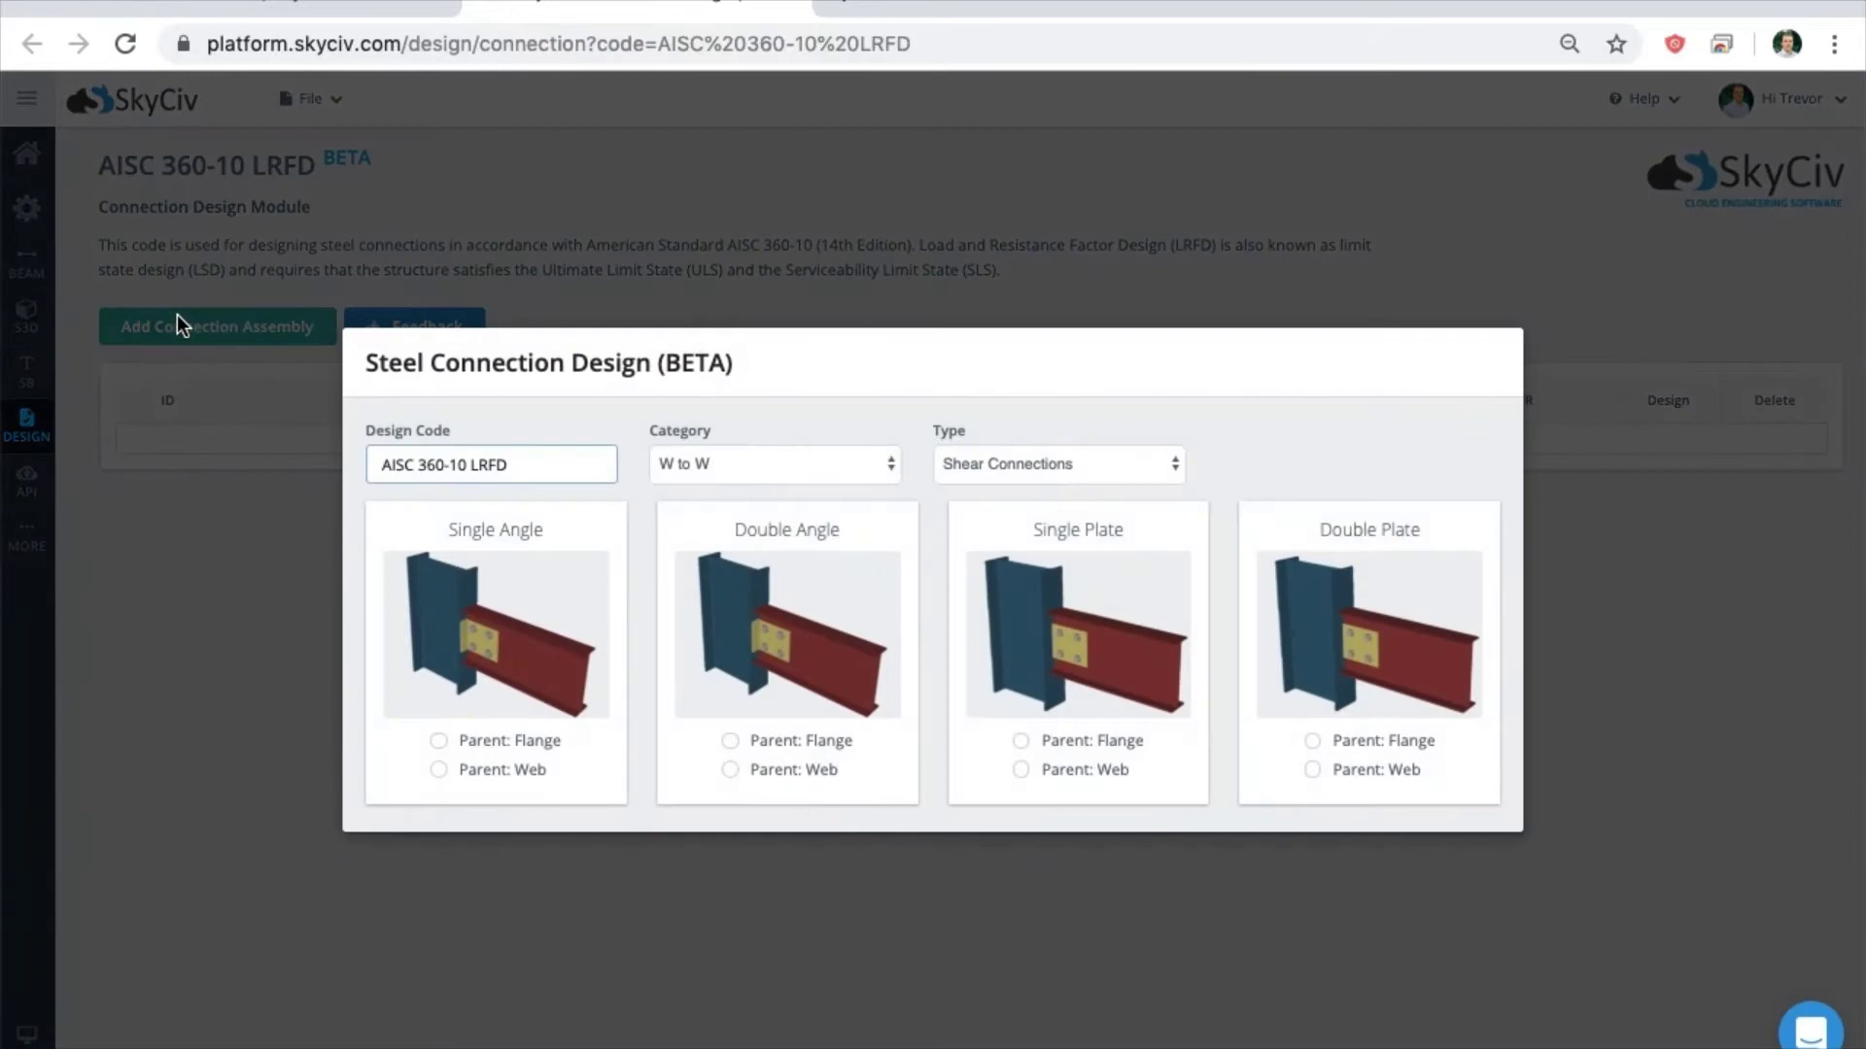
Keep the W to W category and Shear Connections type for the new assembly
click(770, 463)
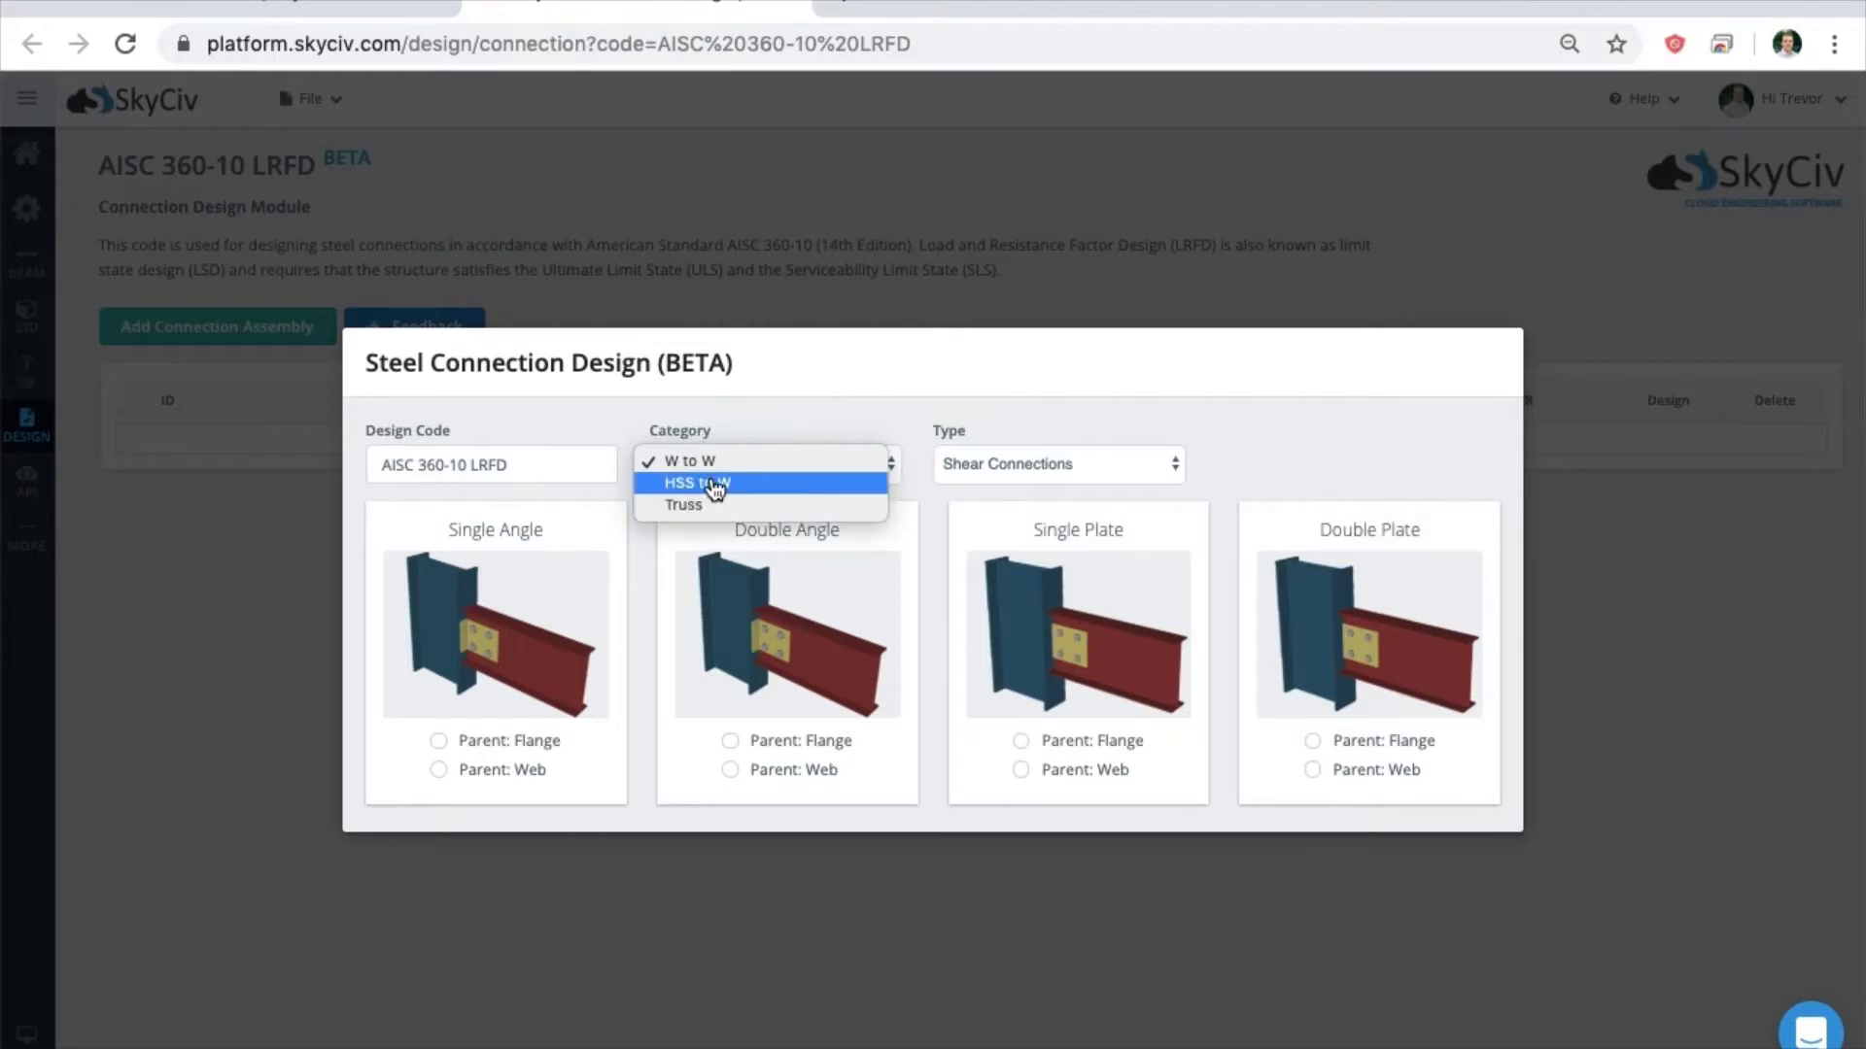
click(712, 486)
click(729, 301)
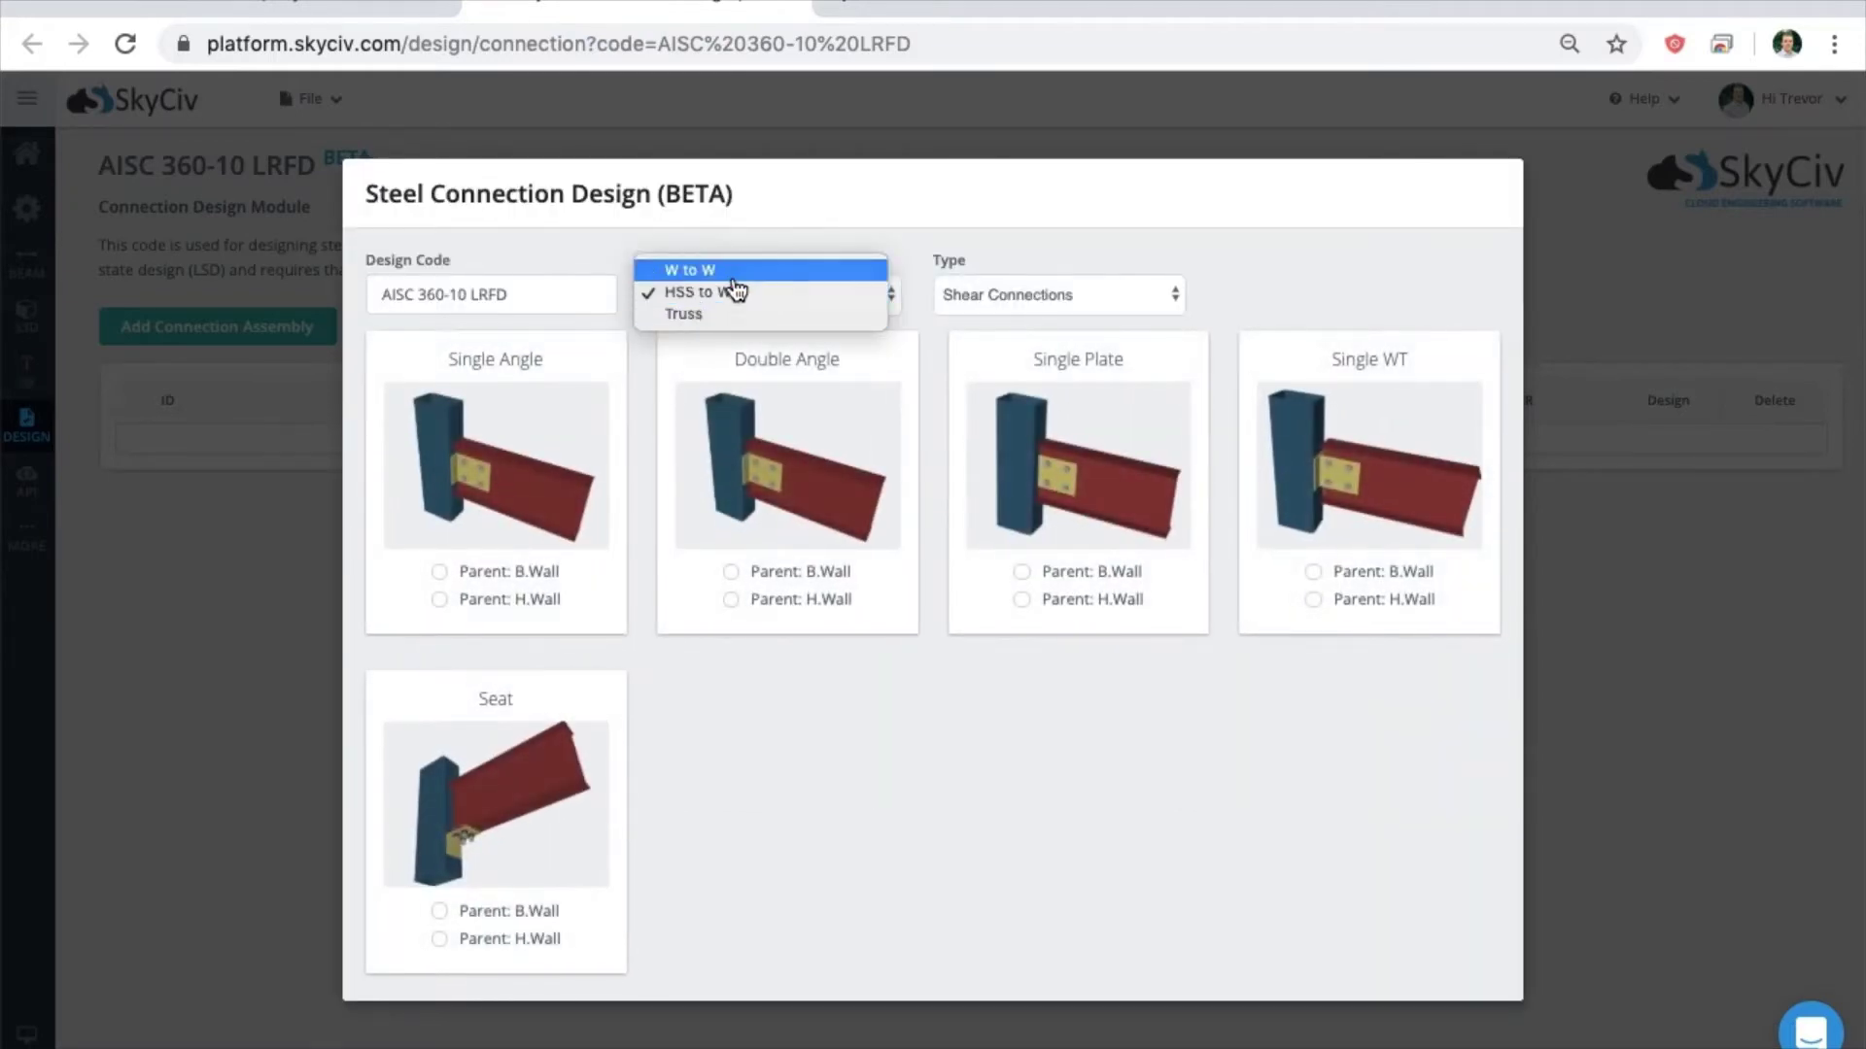
click(735, 276)
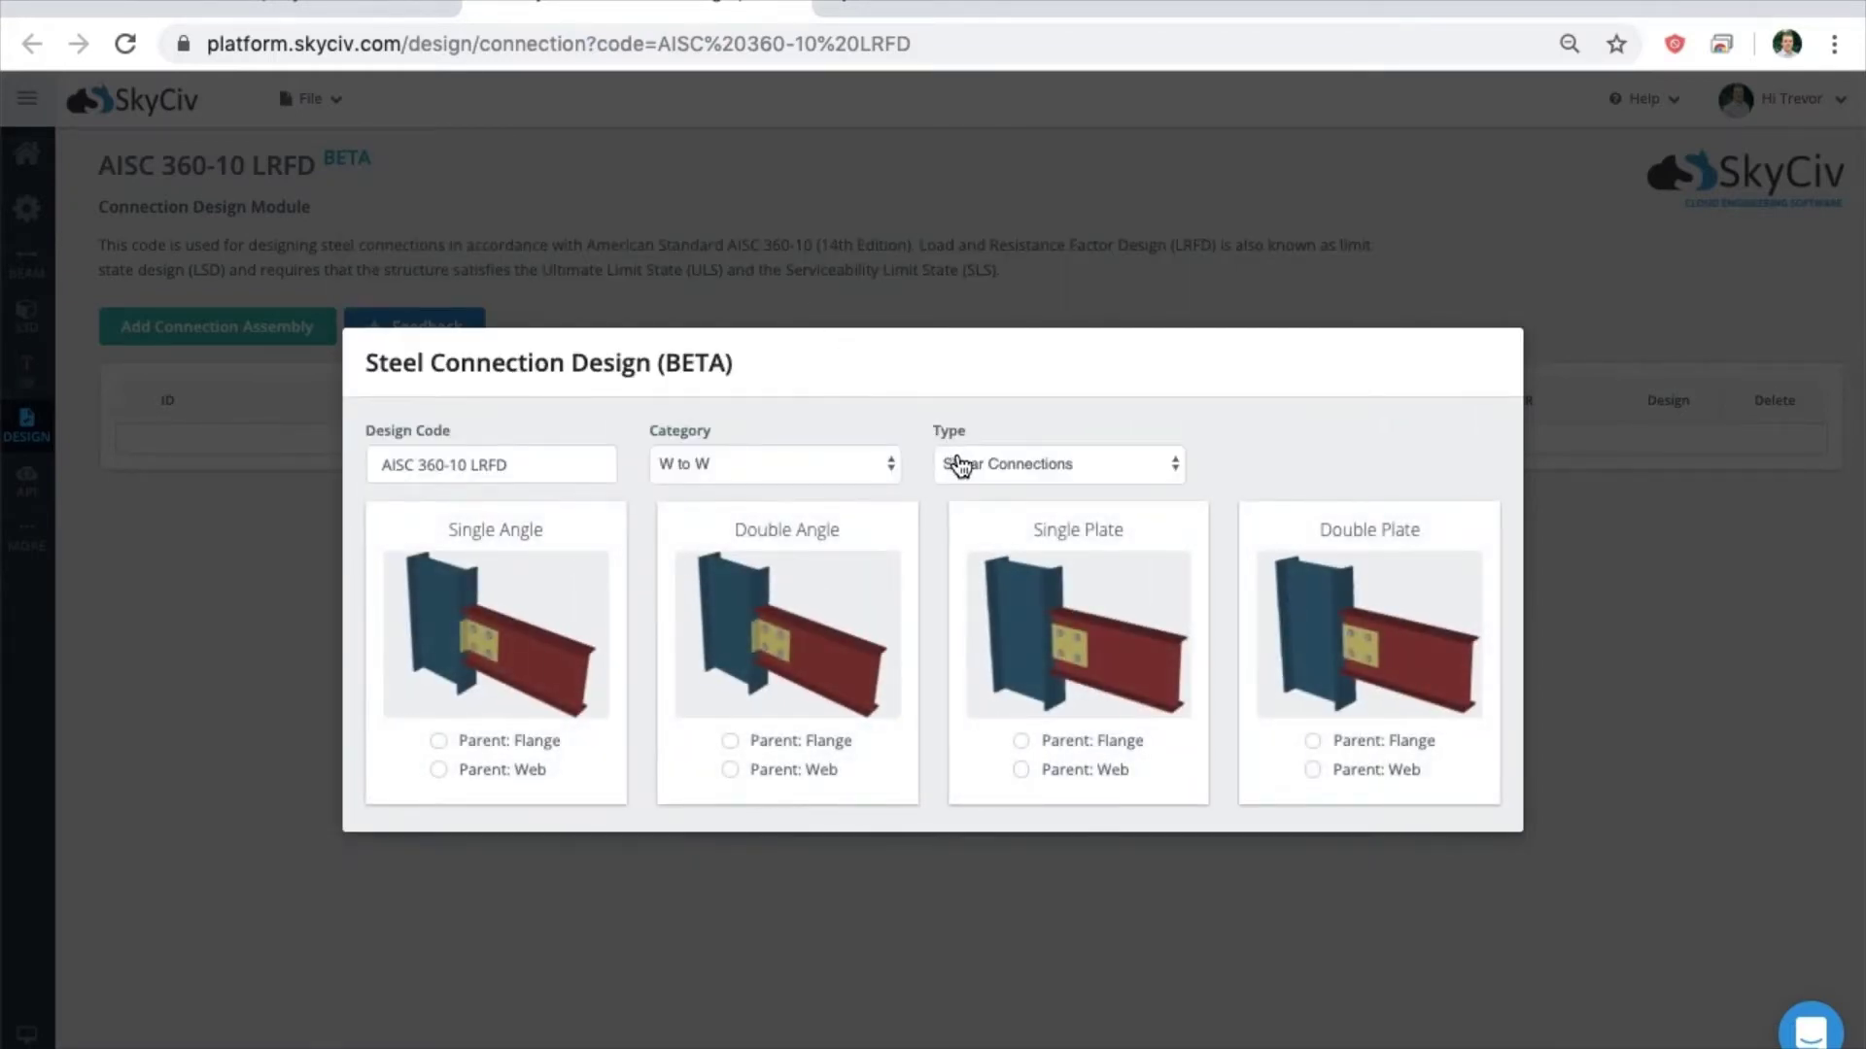
click(1018, 469)
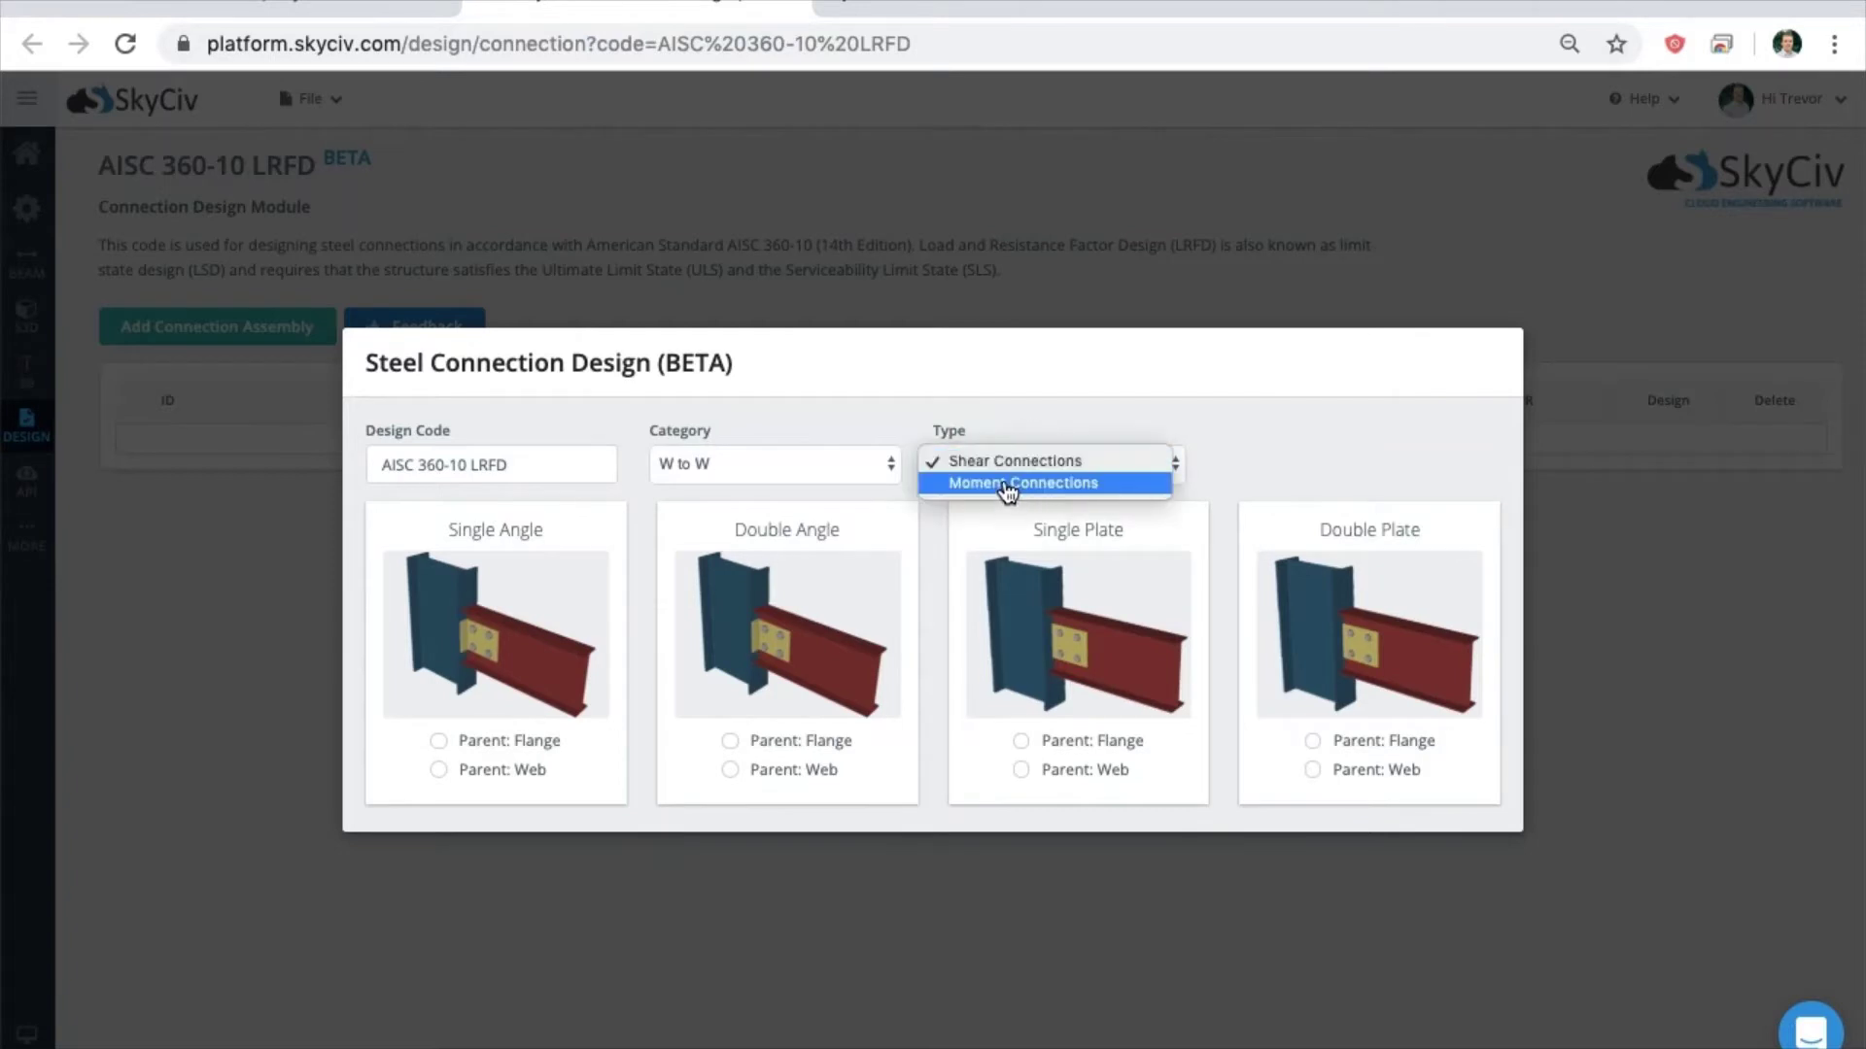
click(1008, 483)
click(988, 466)
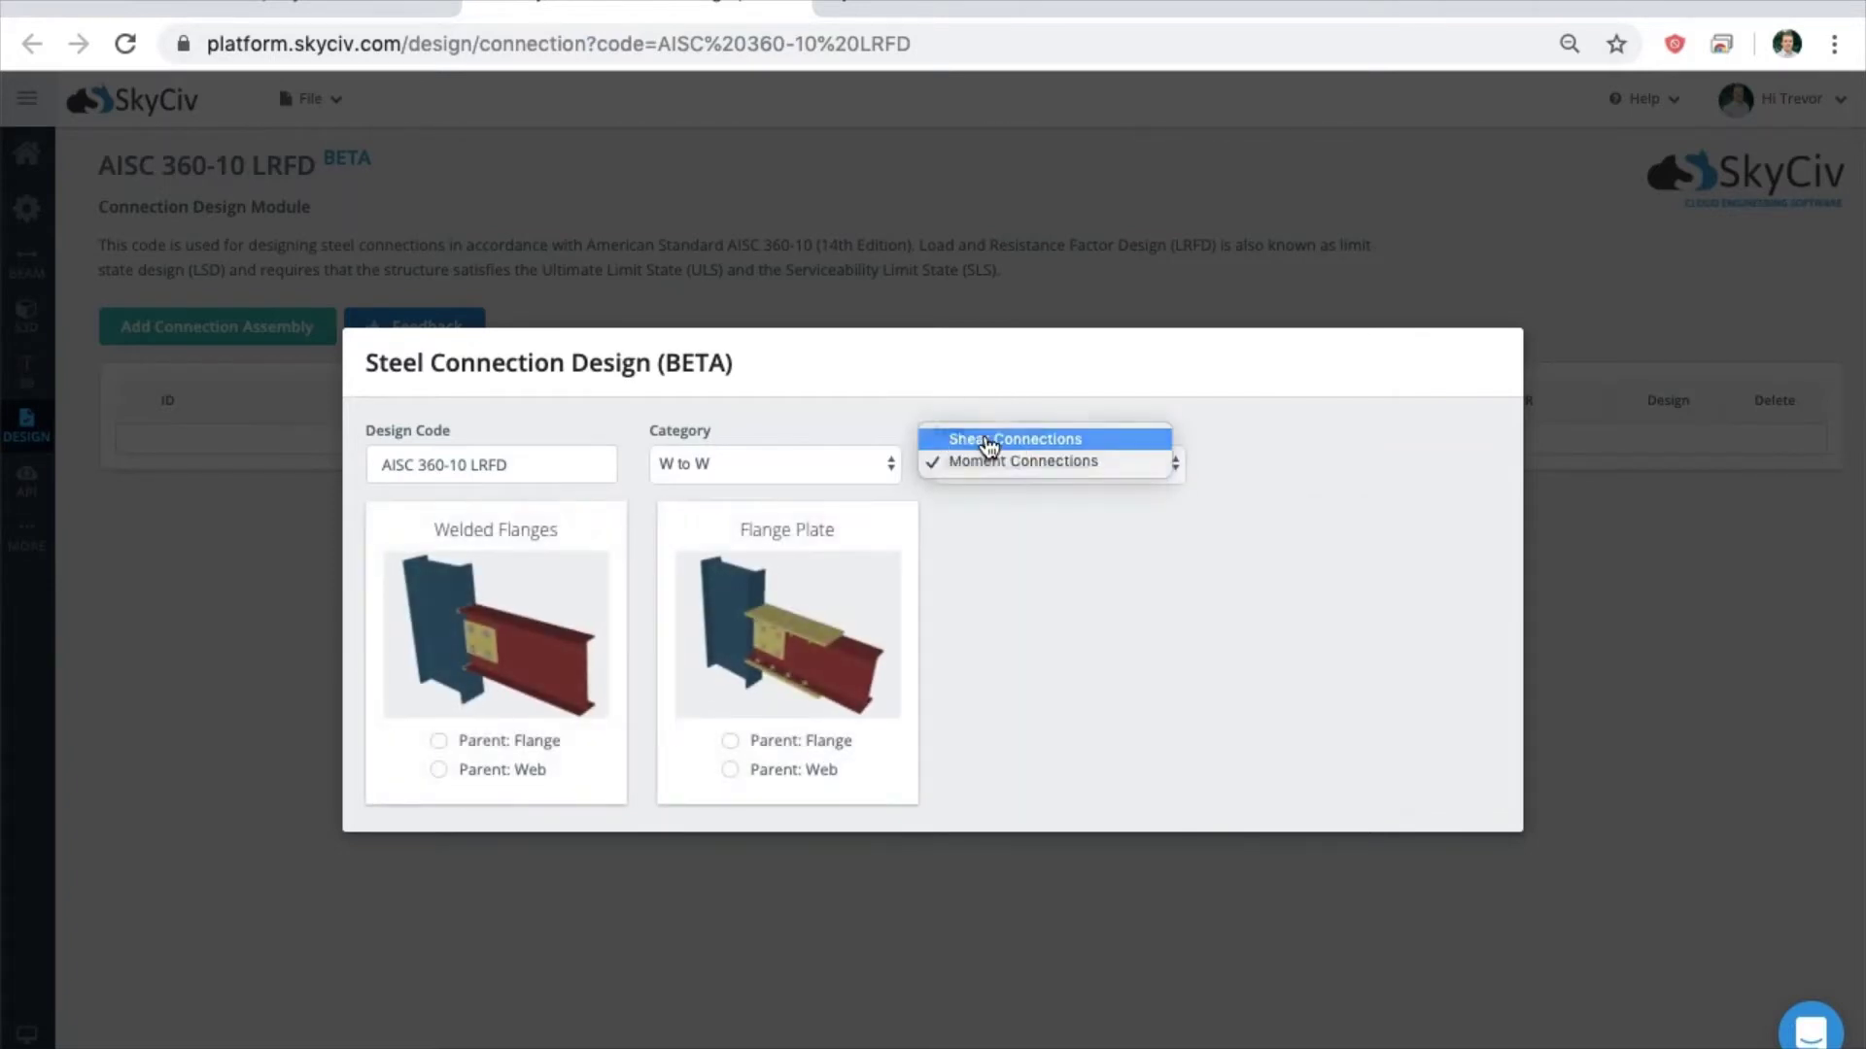
click(986, 437)
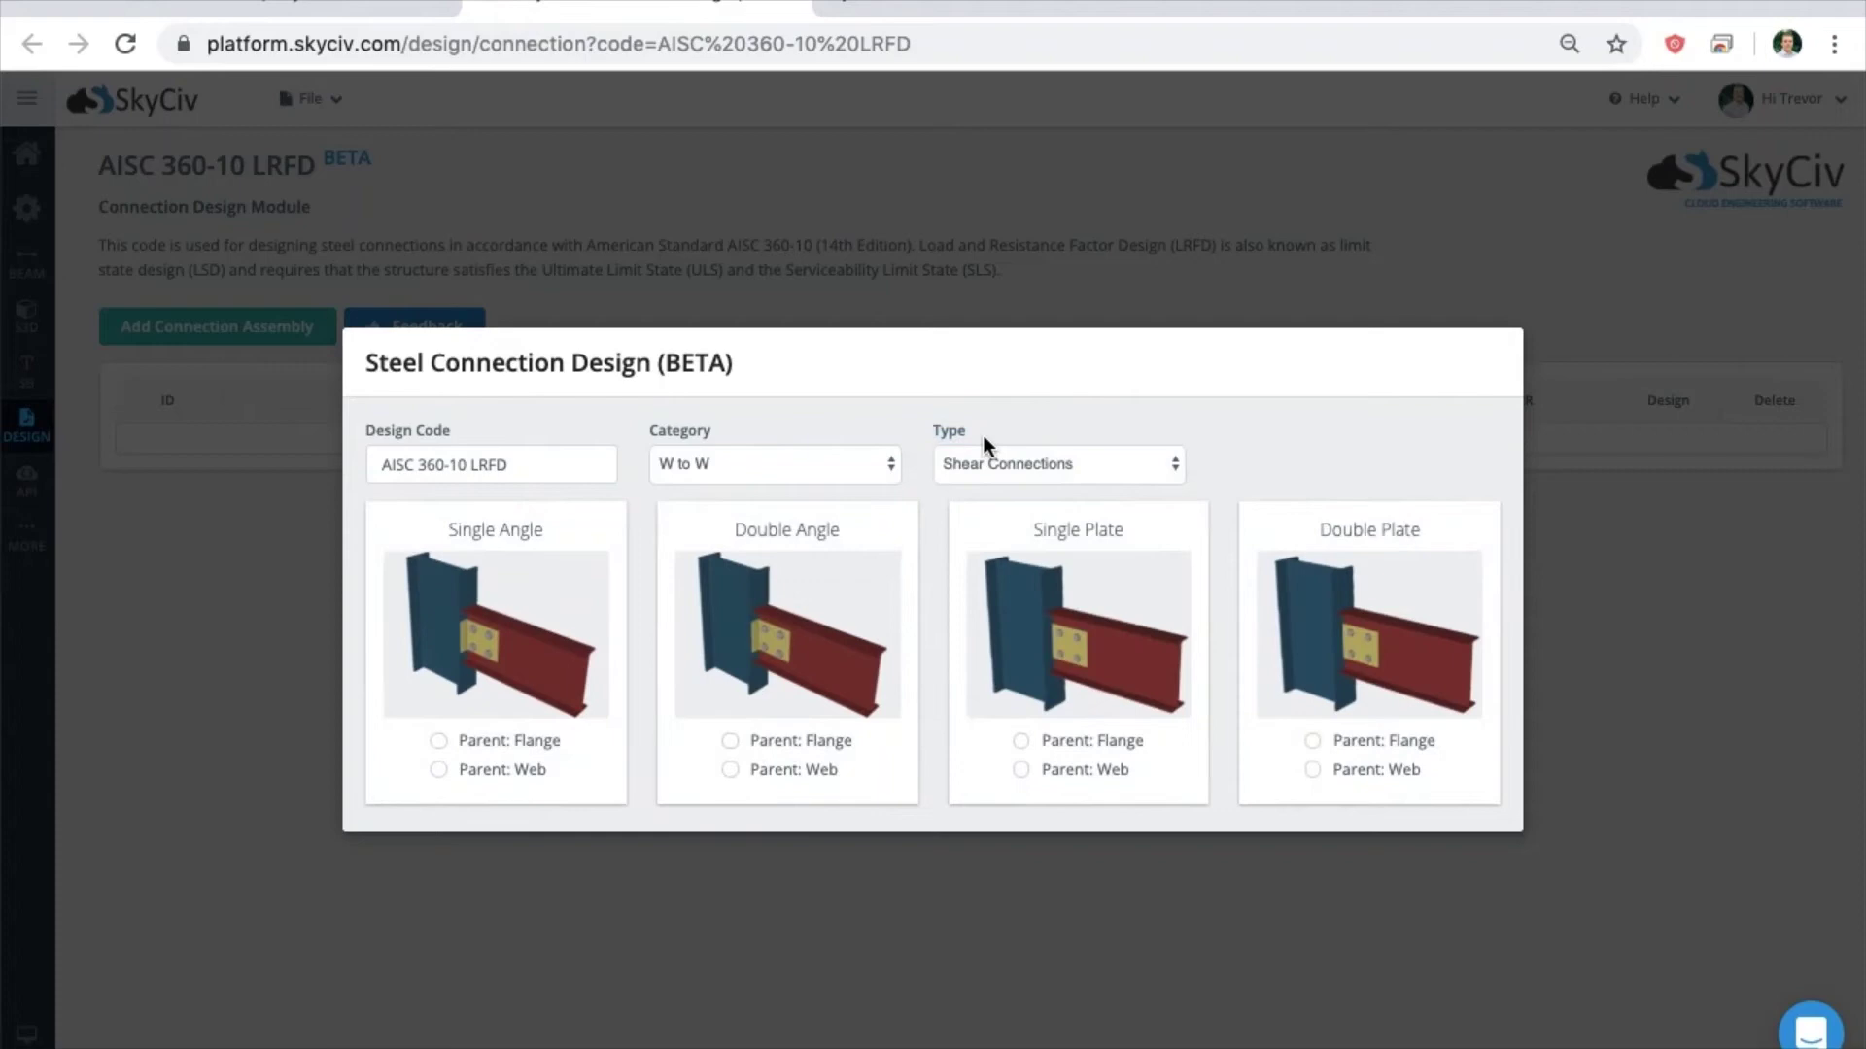
Create a Single Angle assembly attached to the parent flange
click(434, 743)
click(439, 765)
click(439, 742)
click(439, 767)
click(438, 741)
click(481, 632)
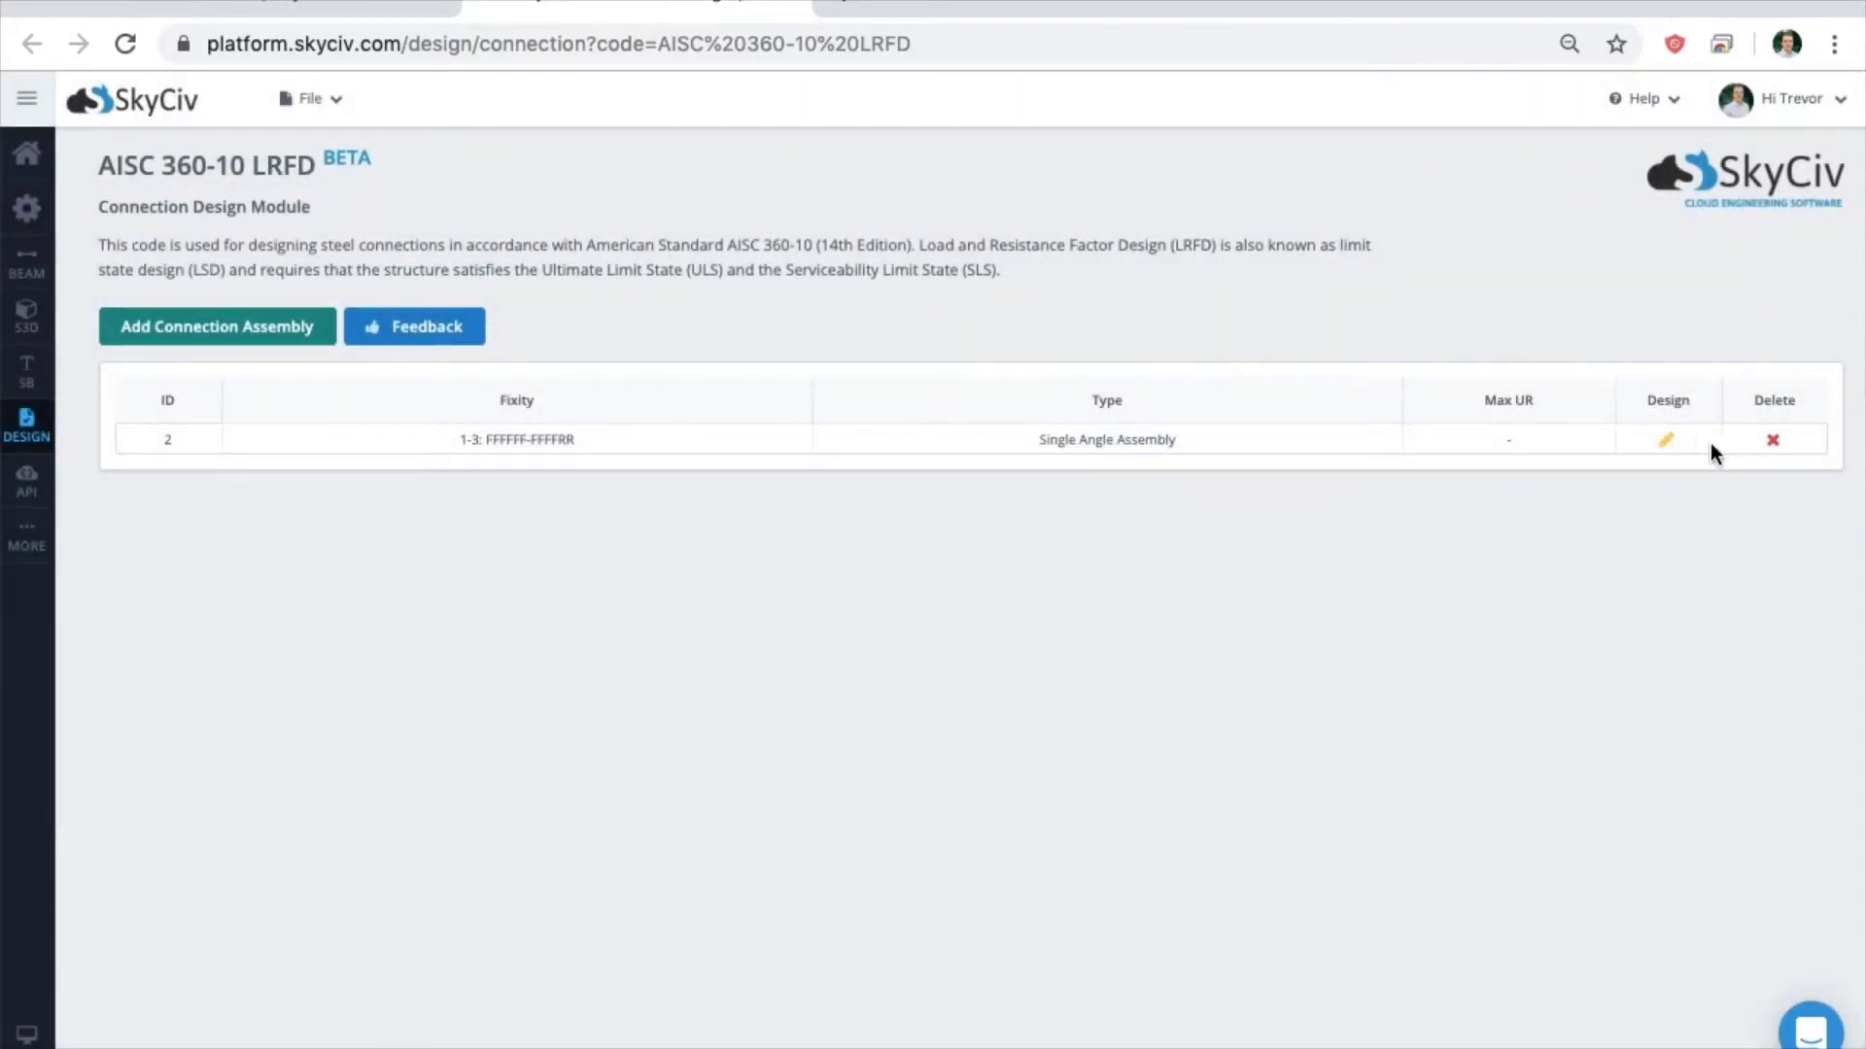
Open the single-angle assembly in the design editor and review its Details and Factors tabs
click(1666, 442)
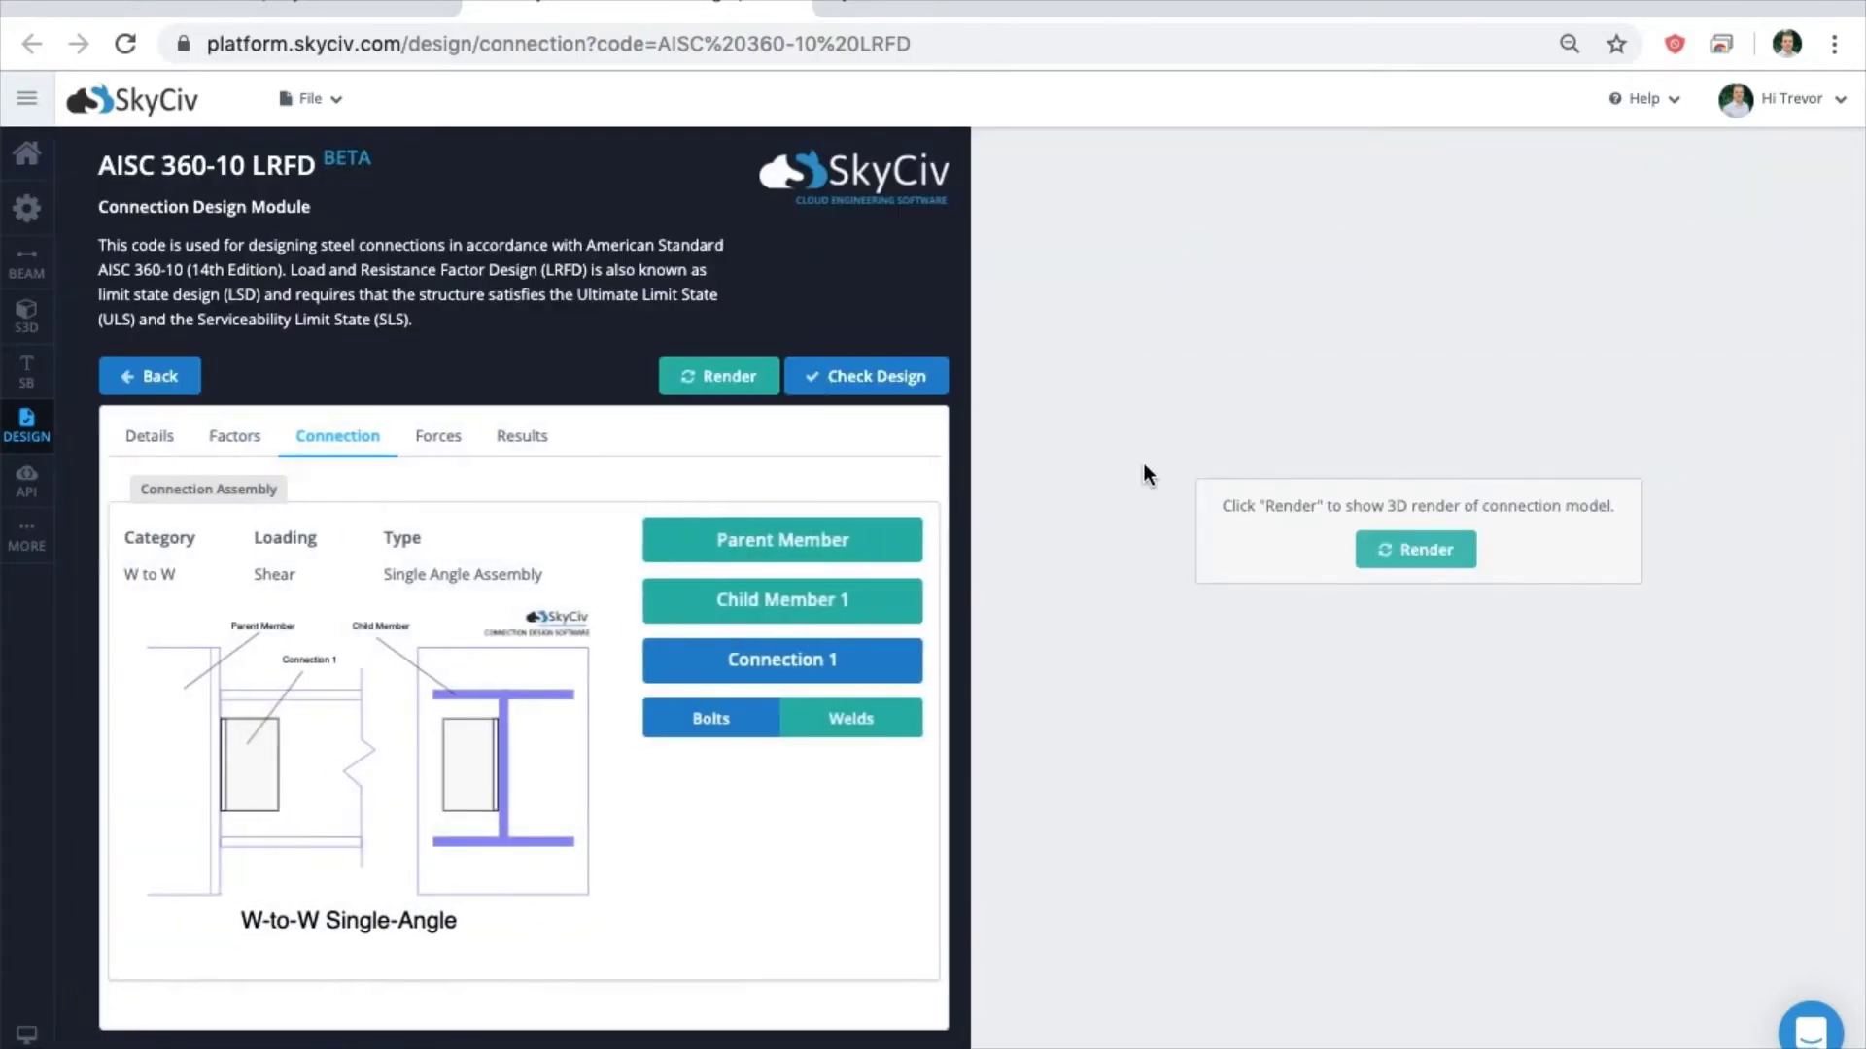
click(163, 445)
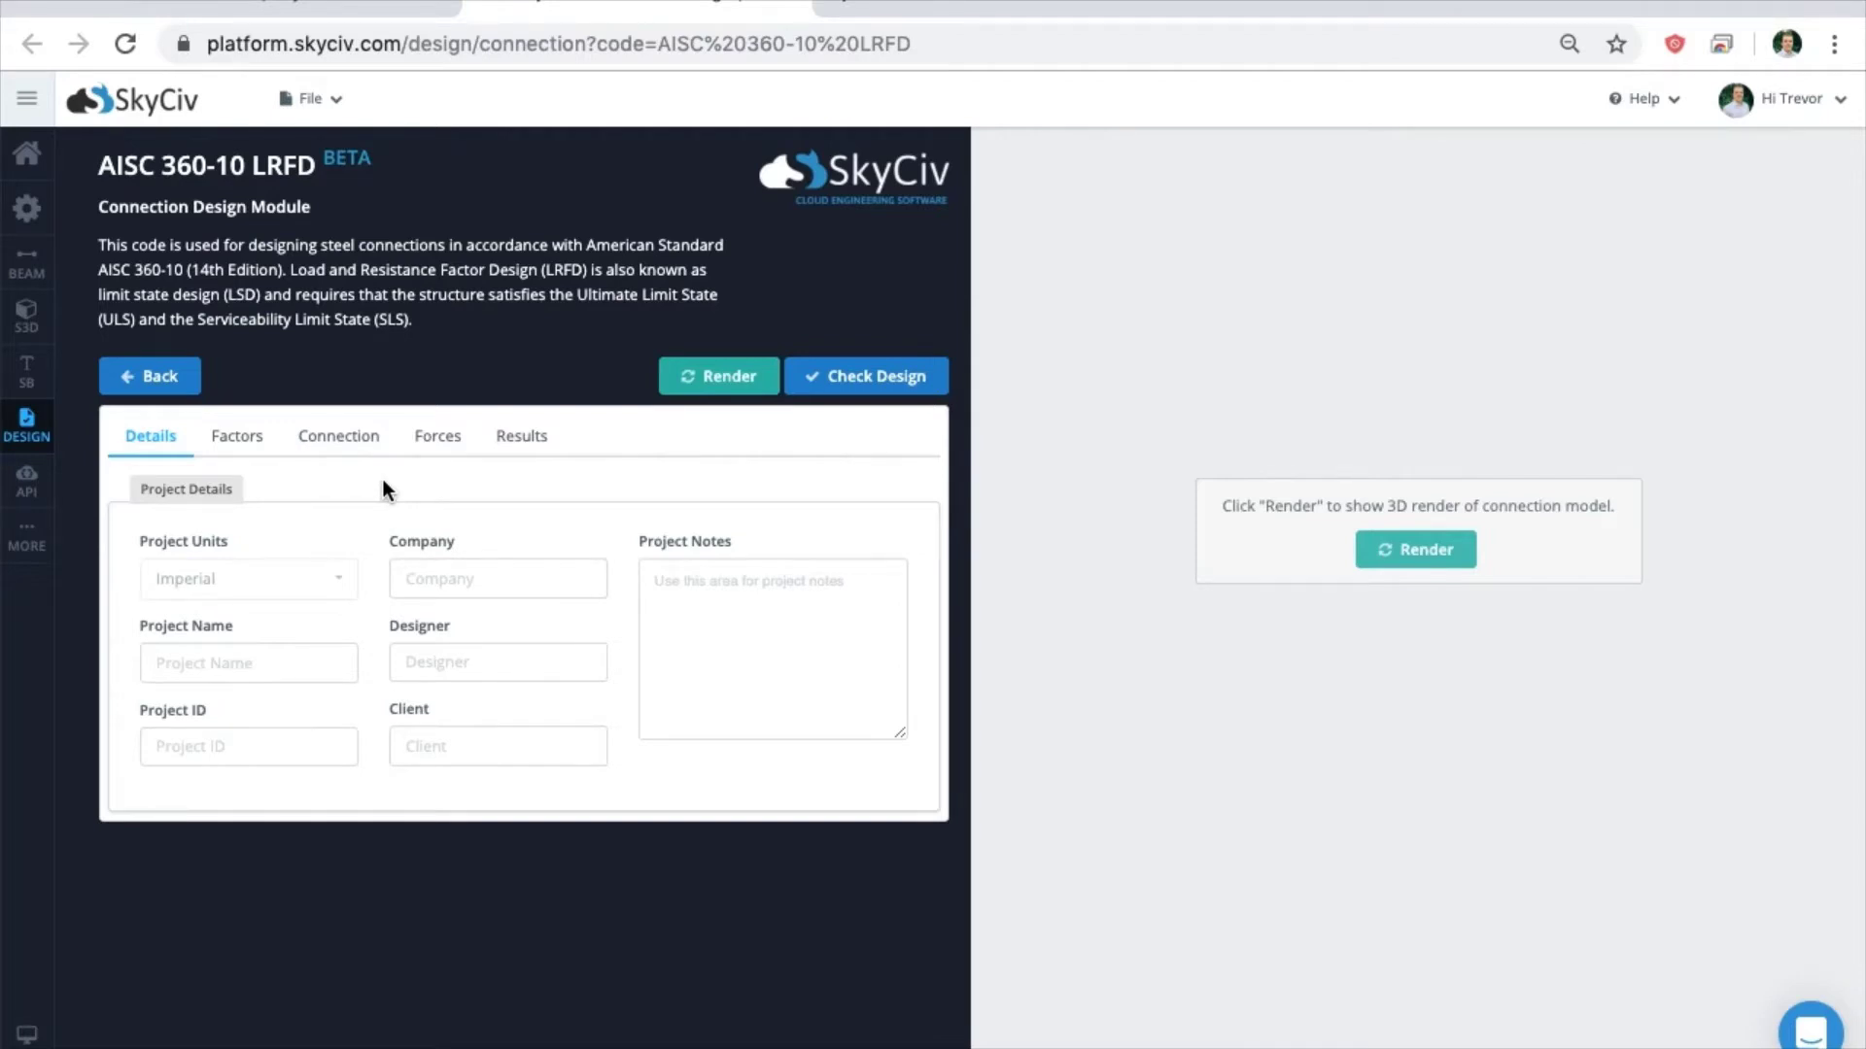
click(255, 448)
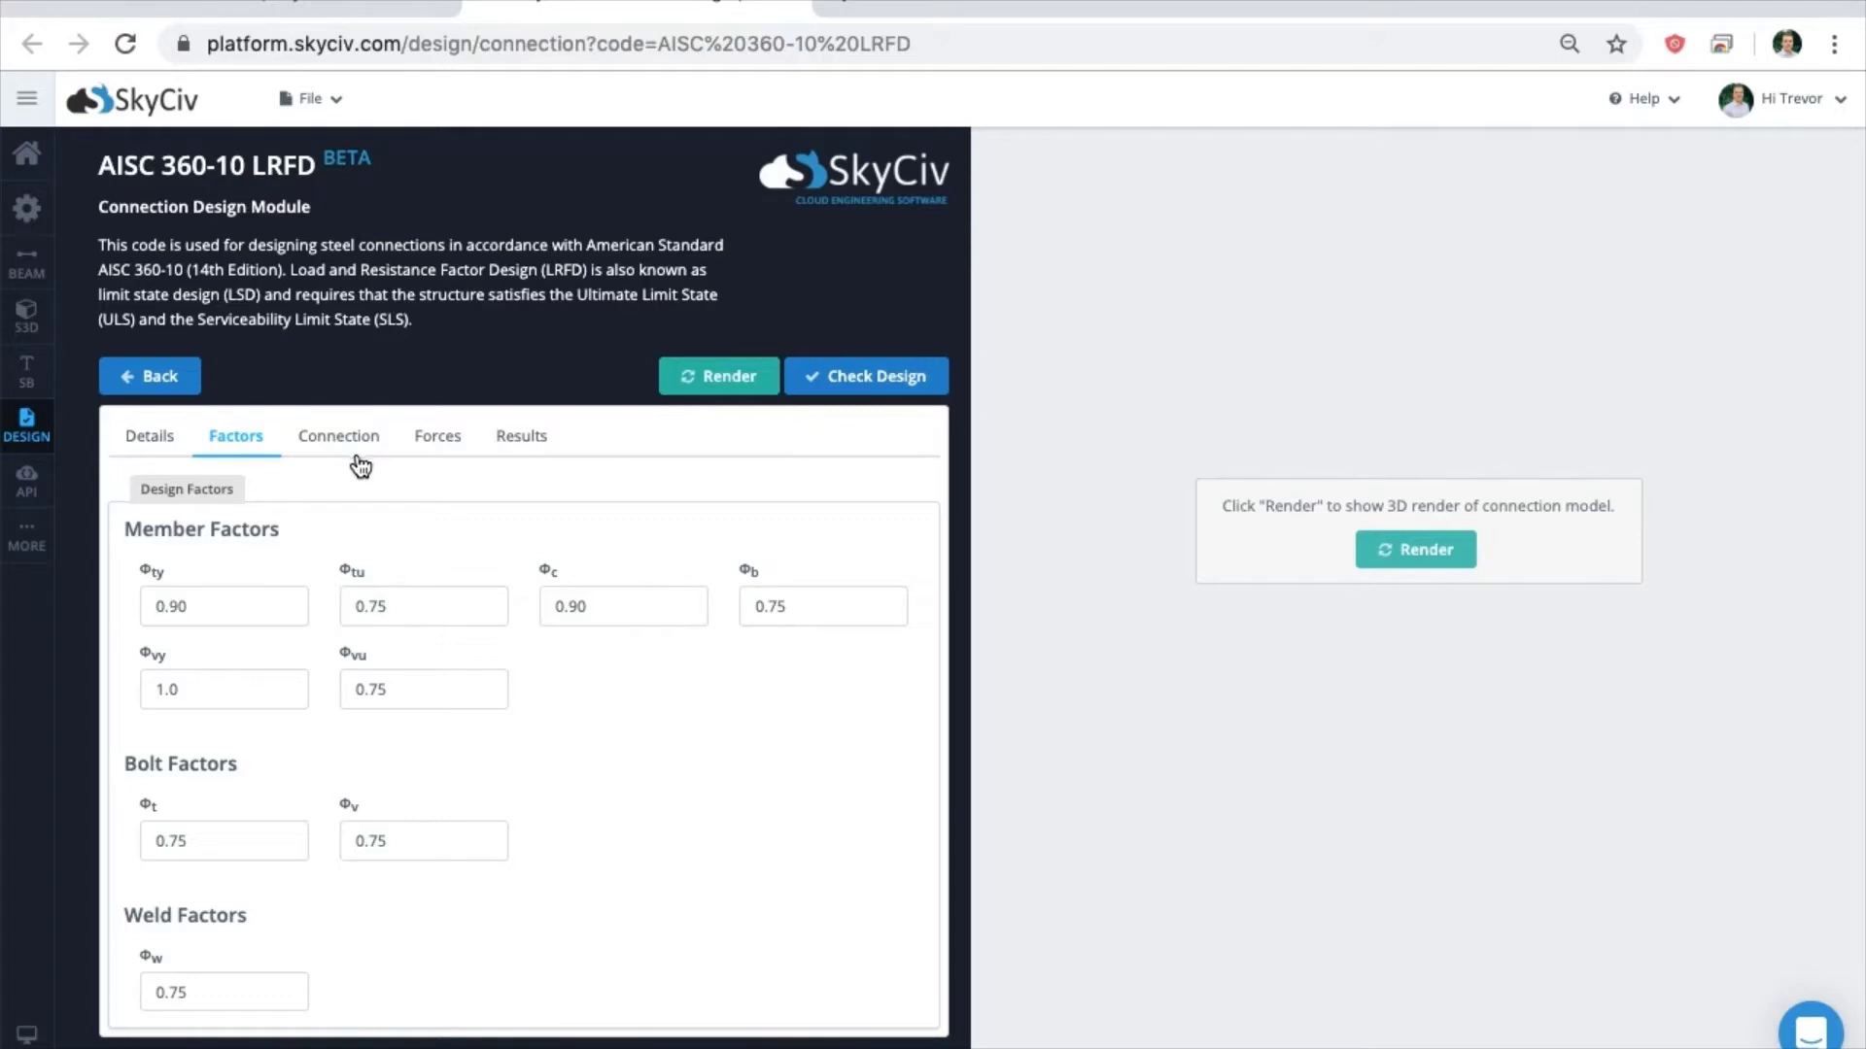
click(345, 455)
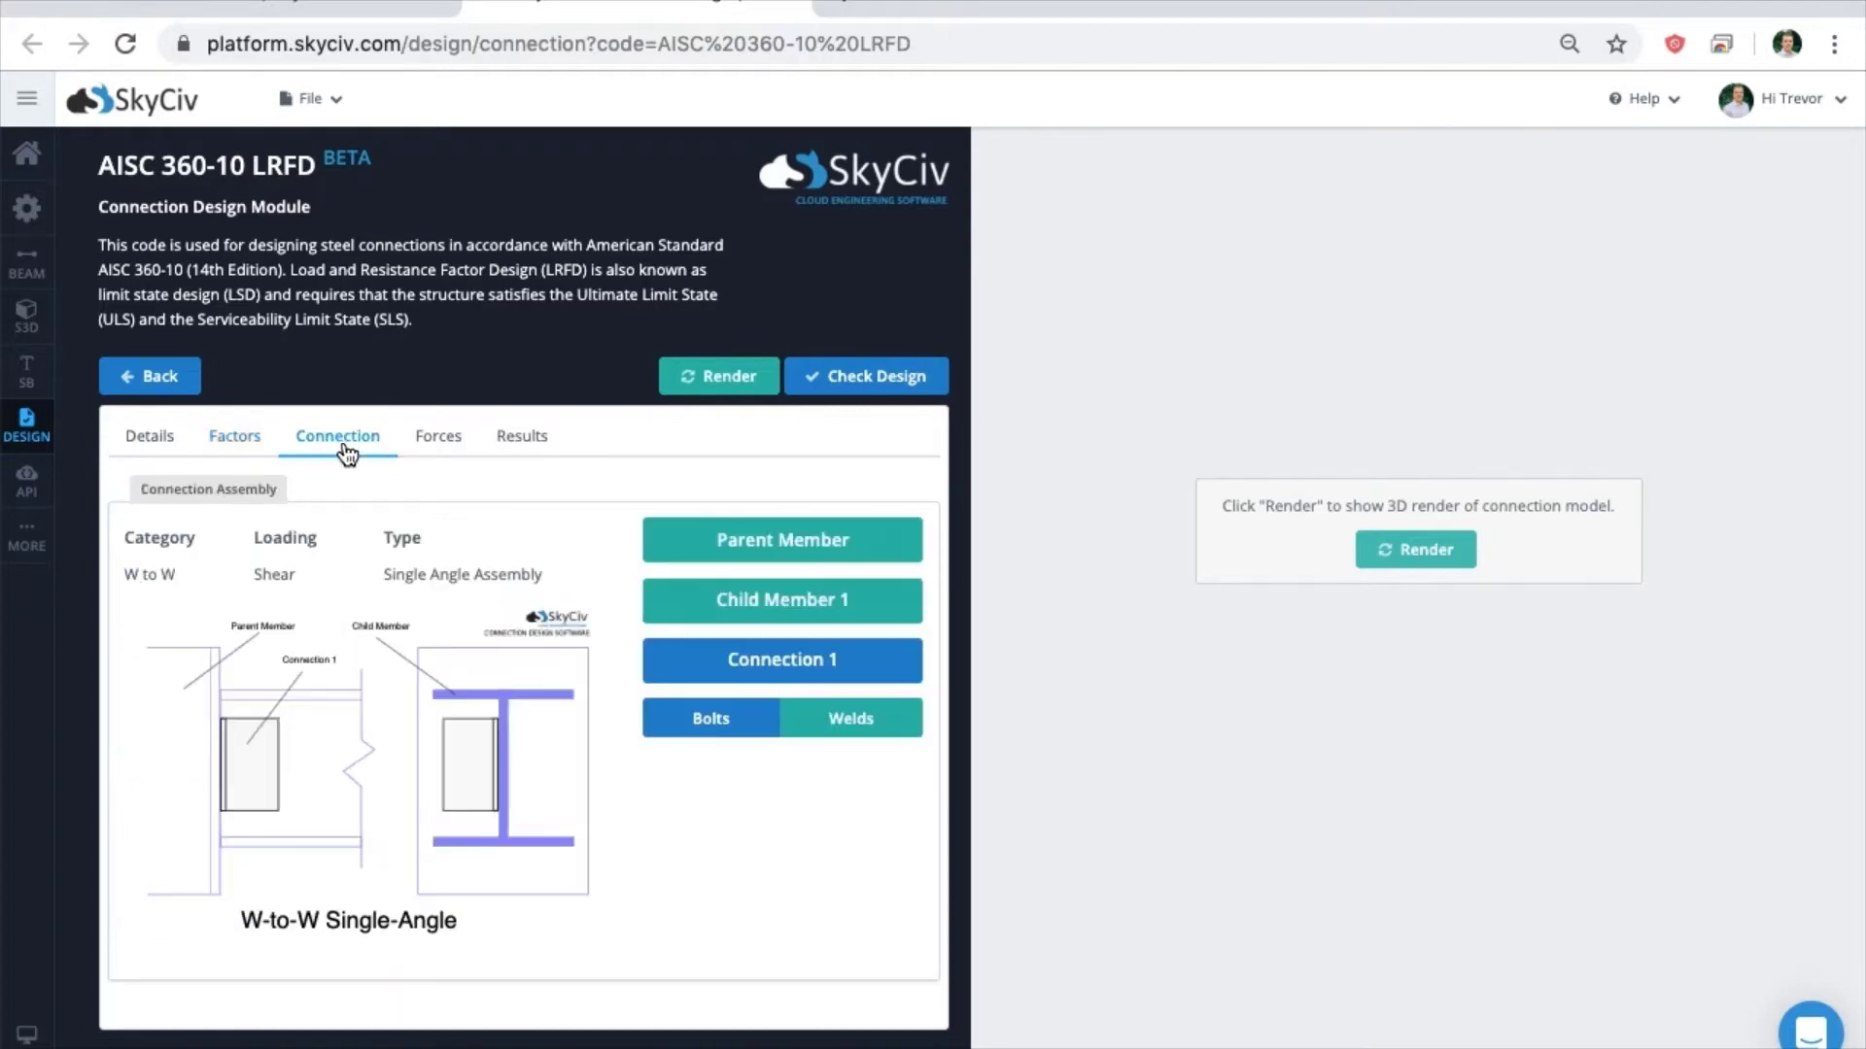
click(661, 546)
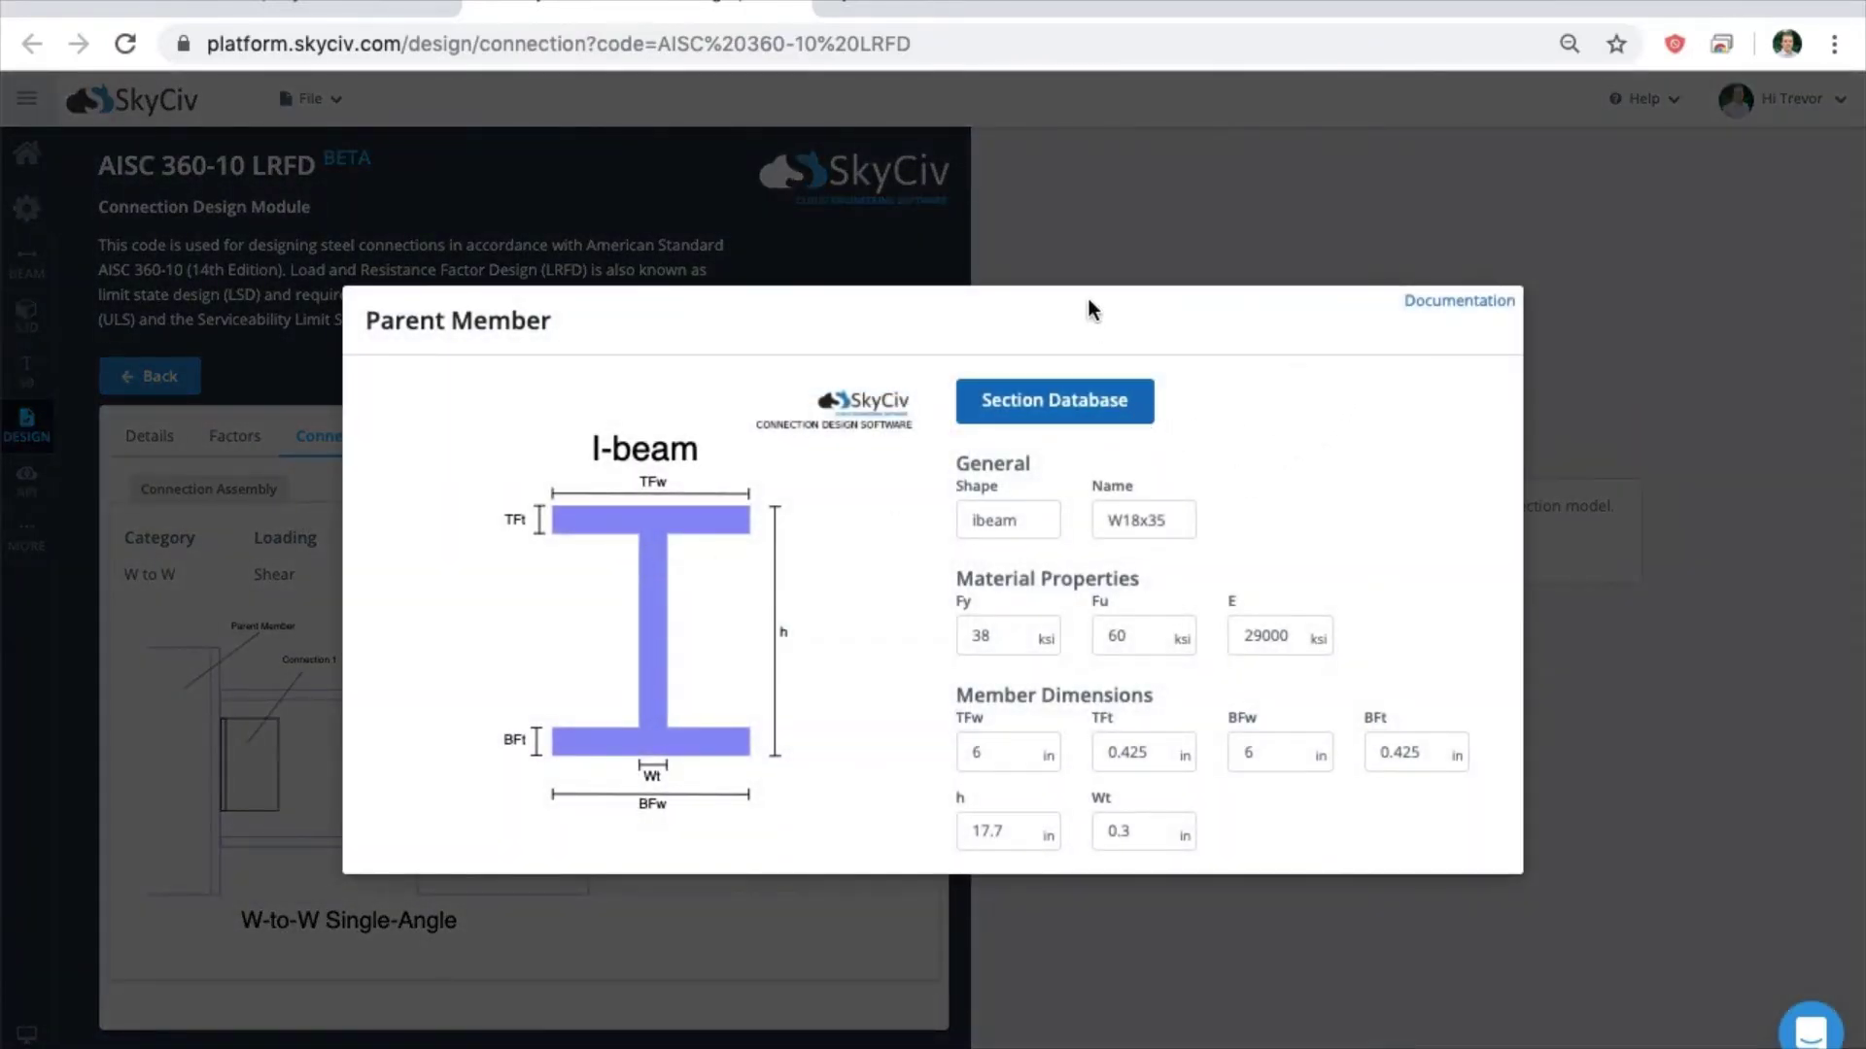
key(Escape)
click(806, 593)
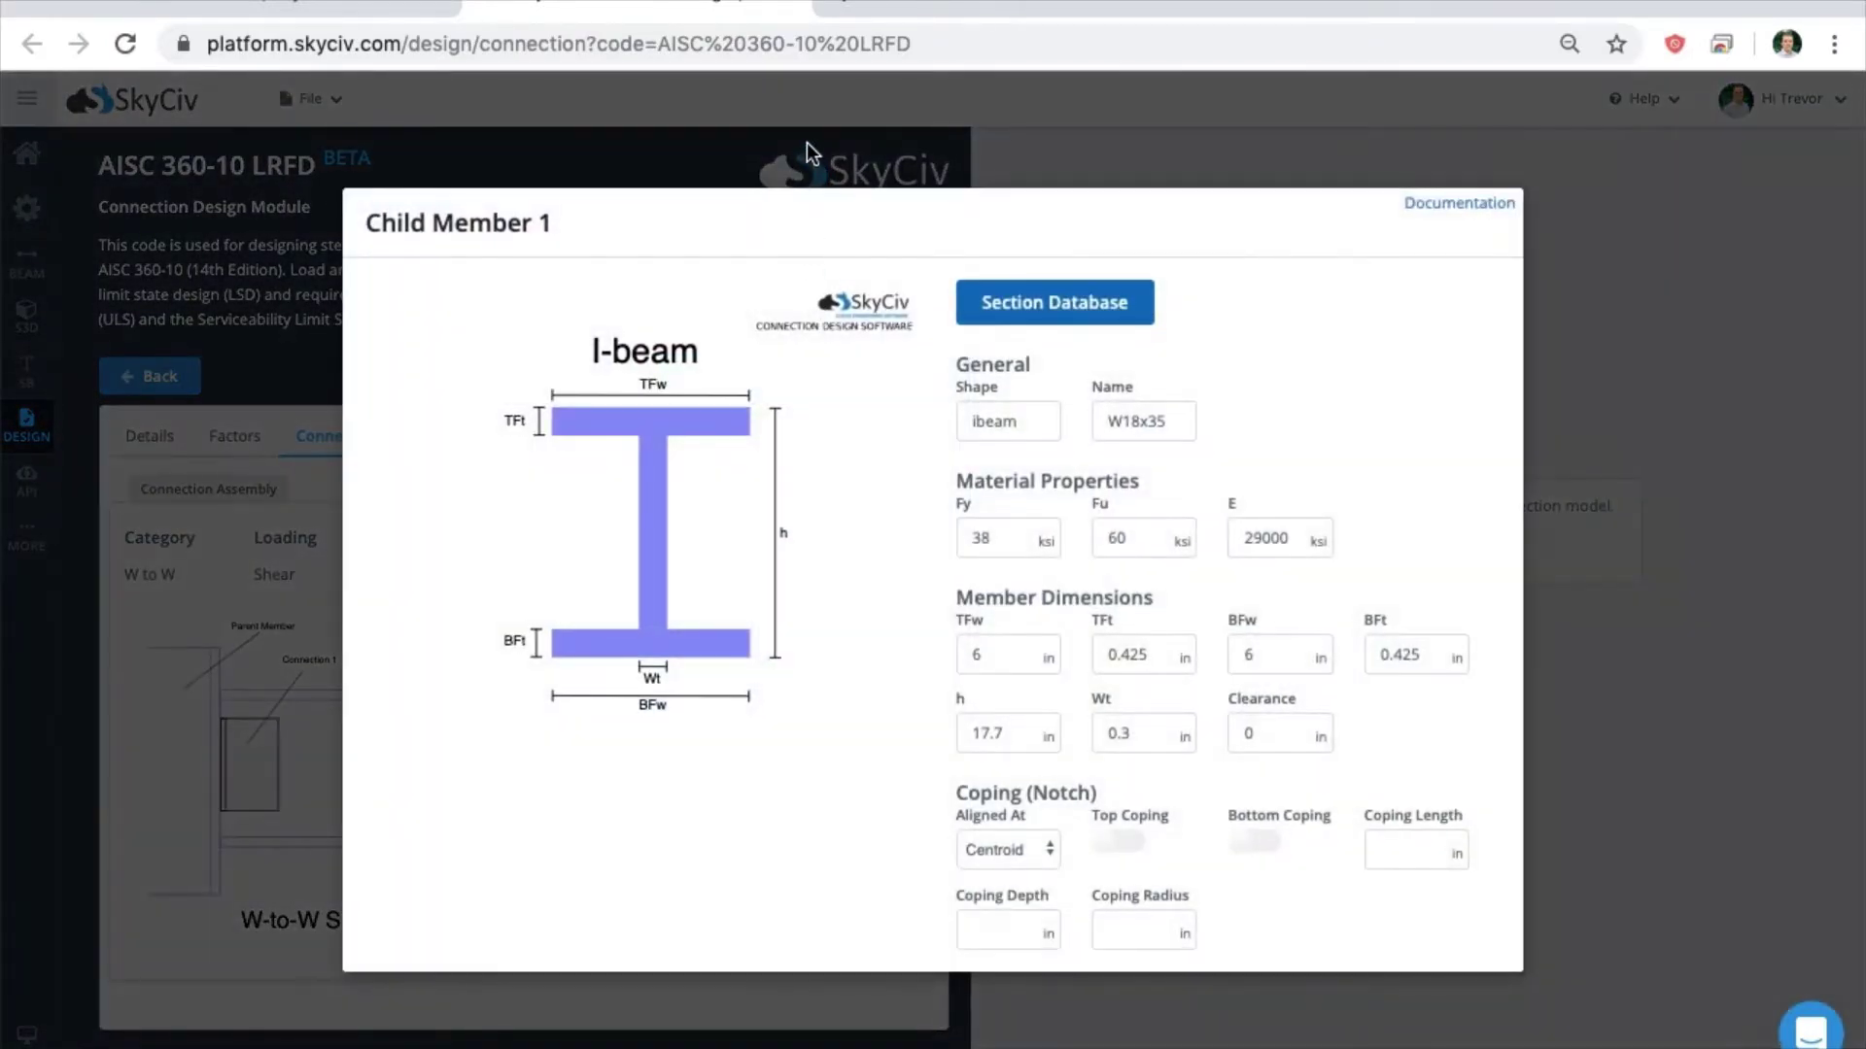
click(806, 142)
click(741, 530)
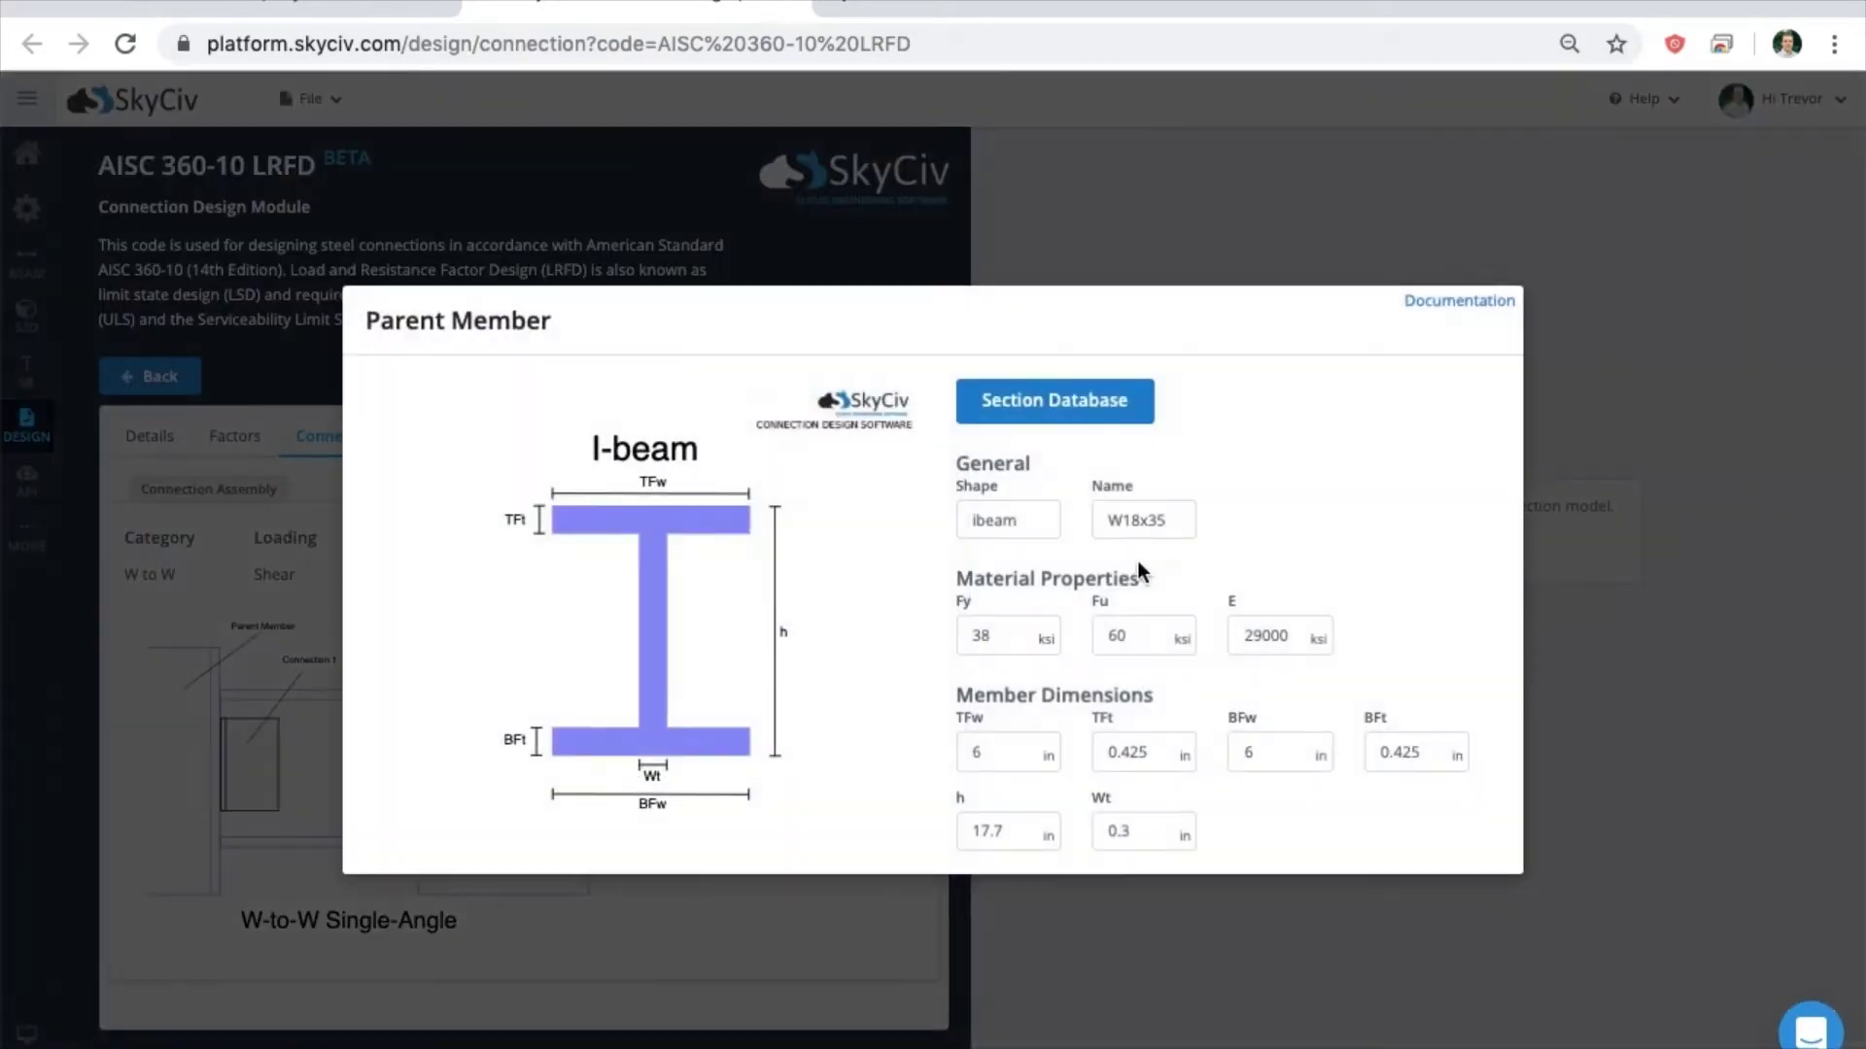
click(1056, 413)
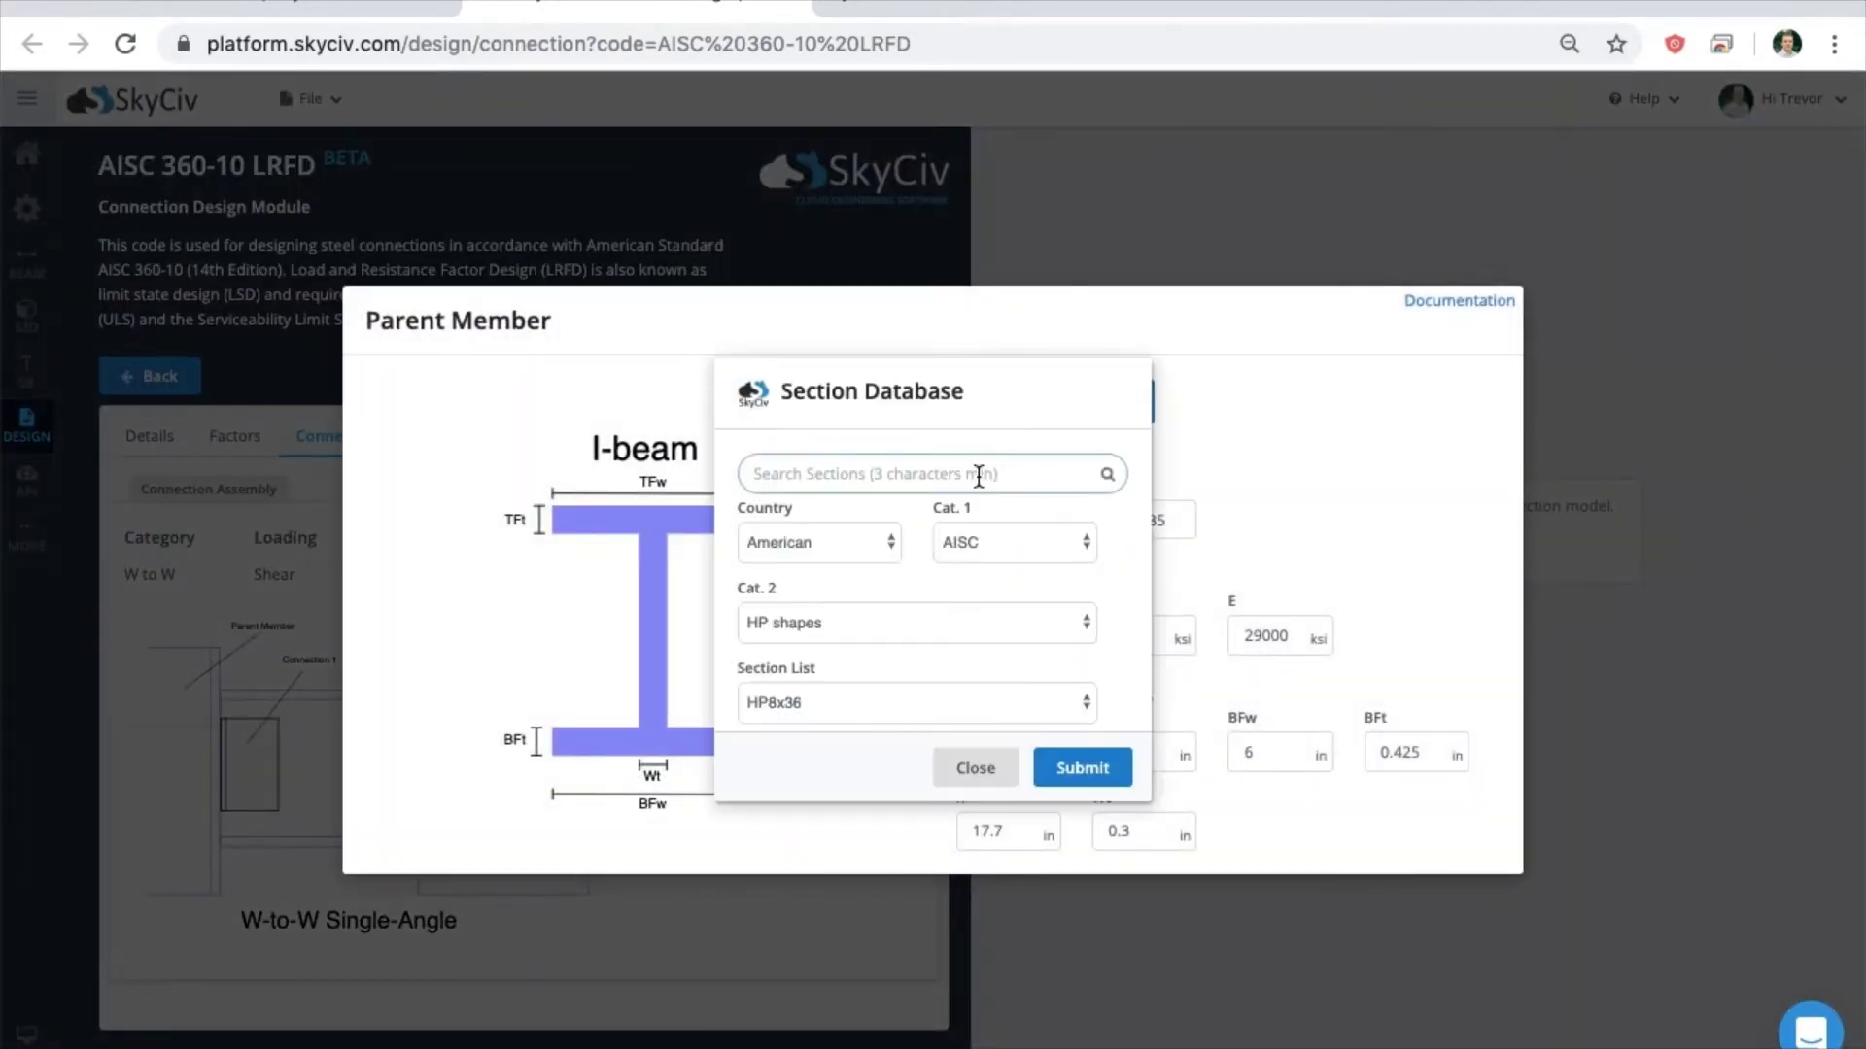
click(974, 767)
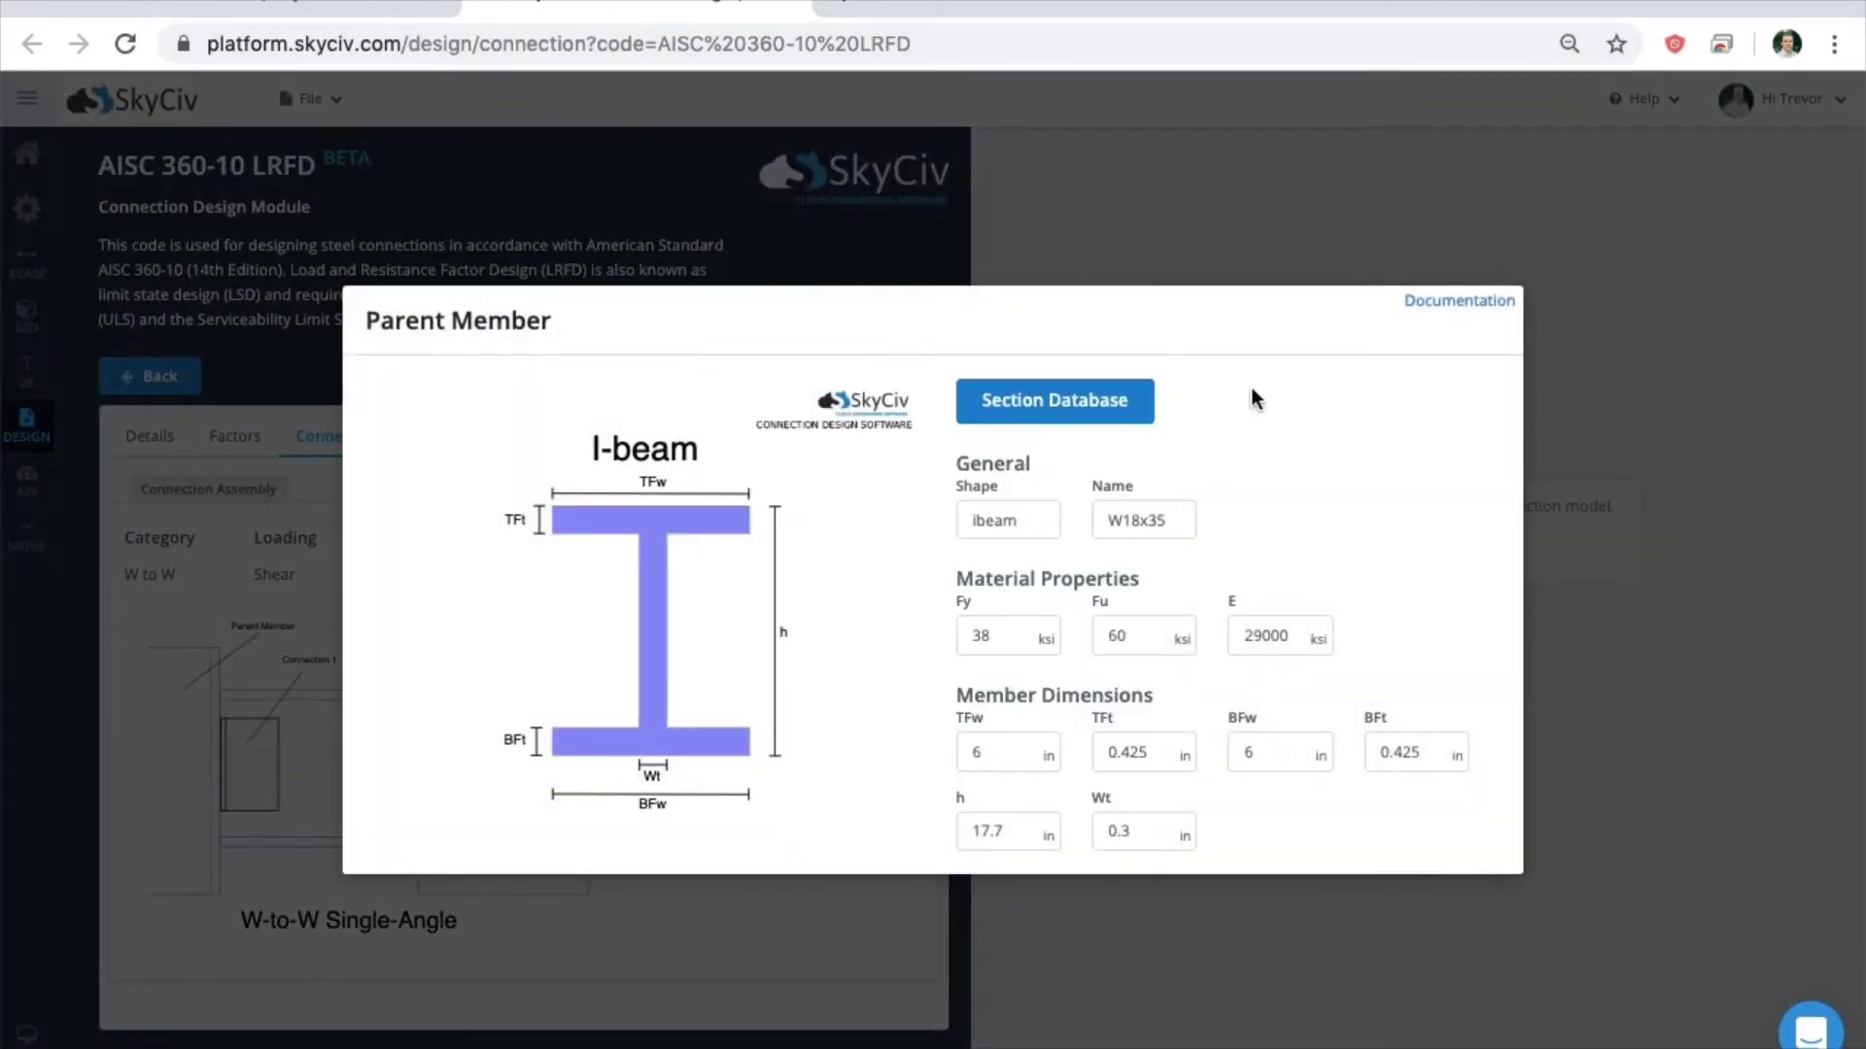
click(1187, 217)
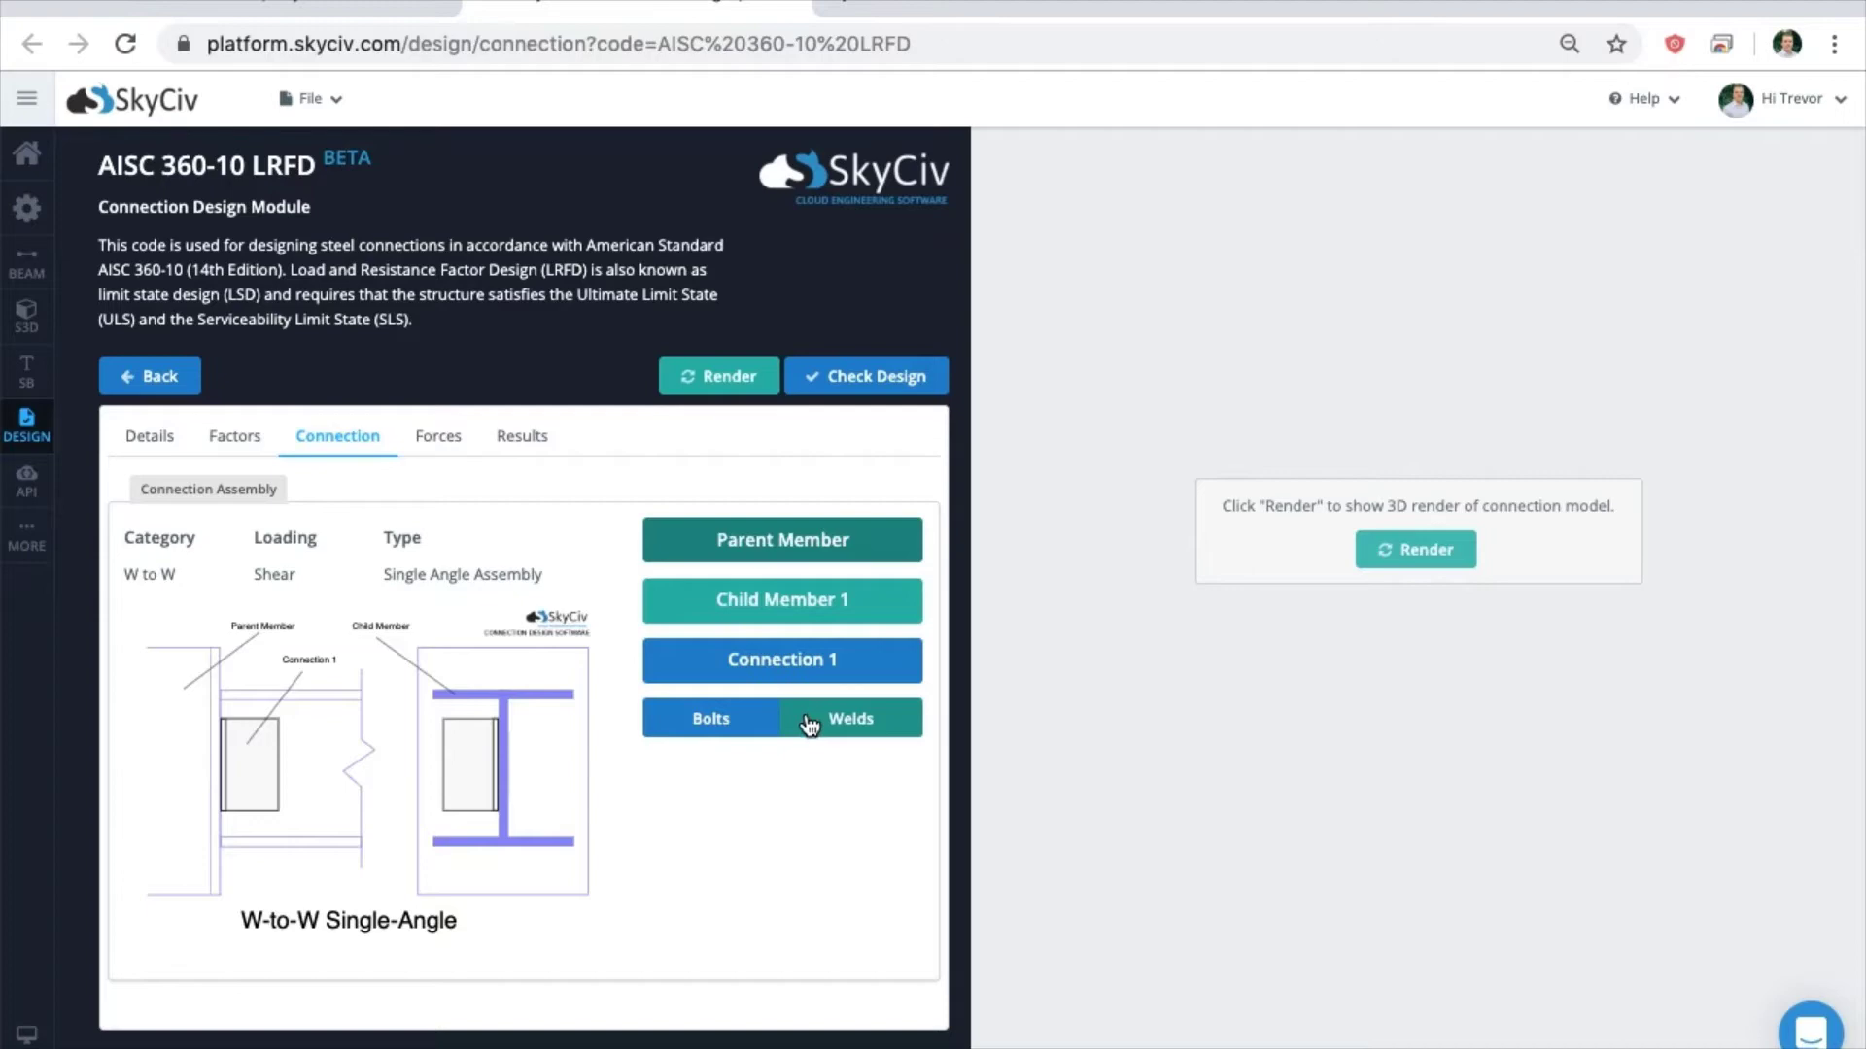
Change the Hex bolt definition's grade to Group A
click(714, 719)
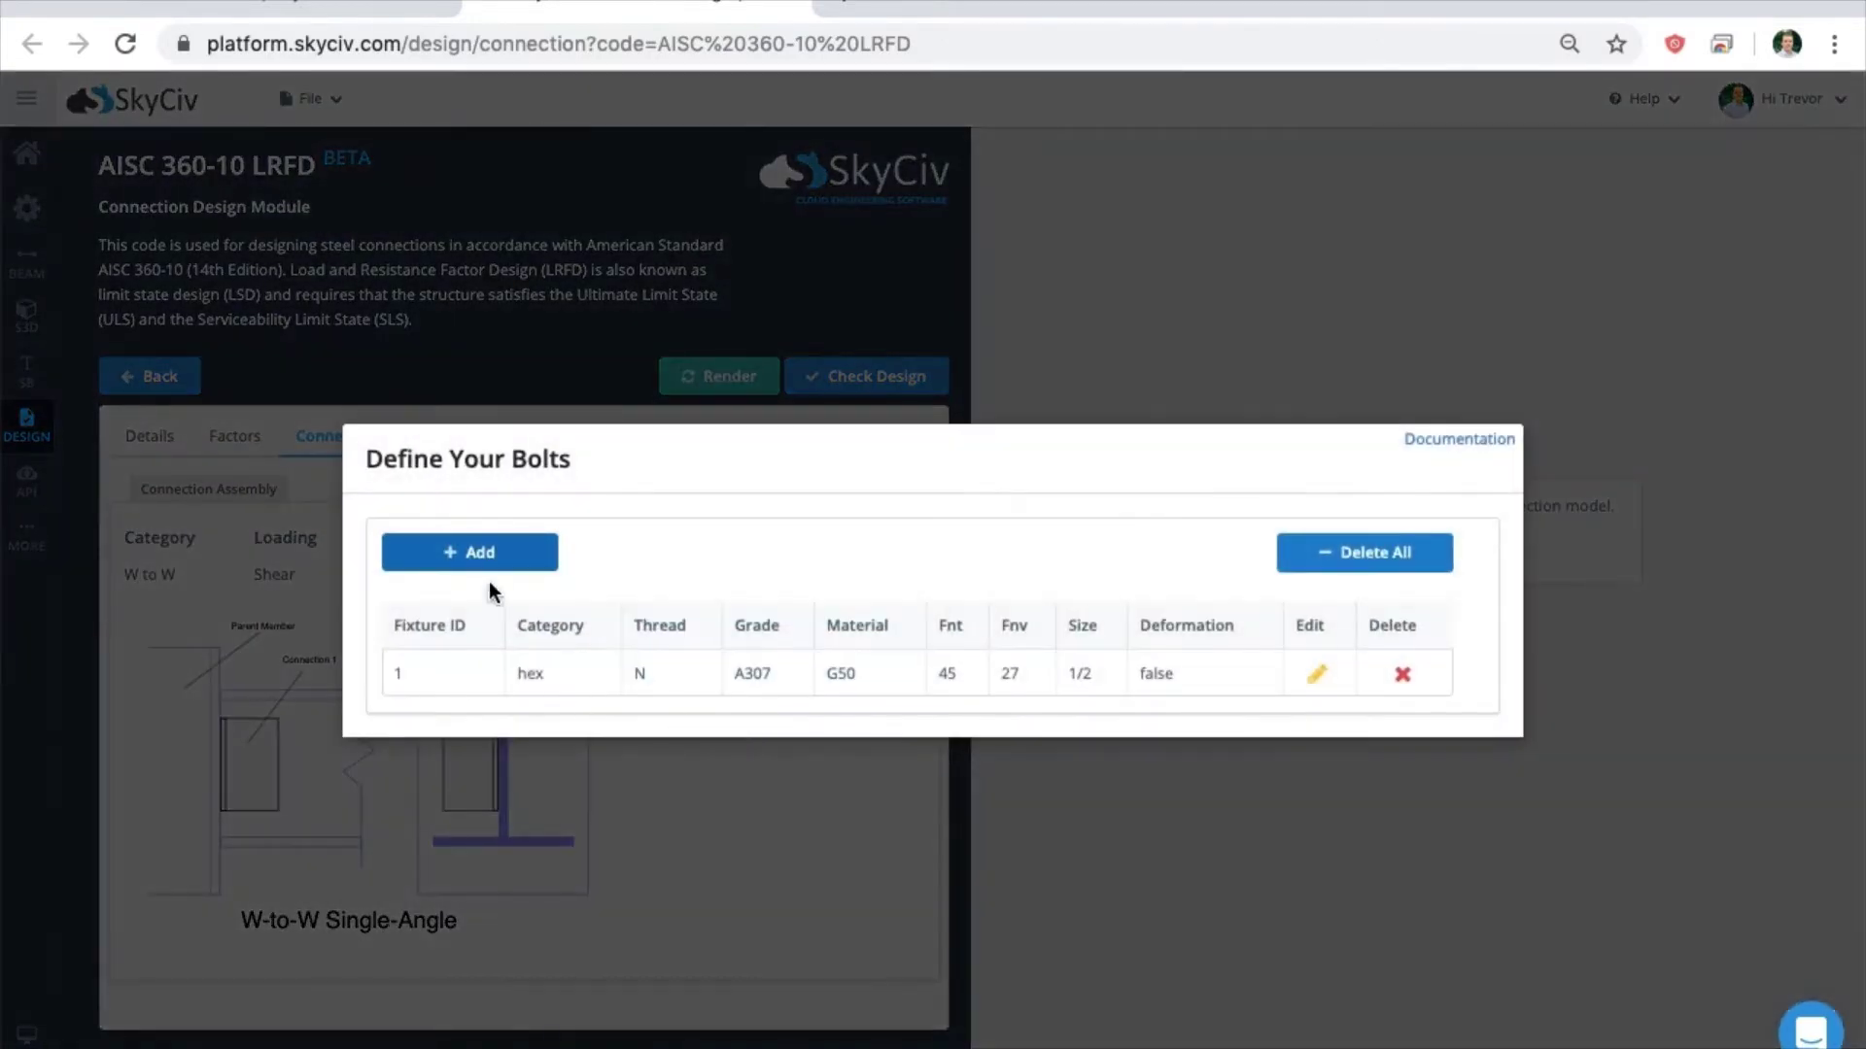
click(1314, 677)
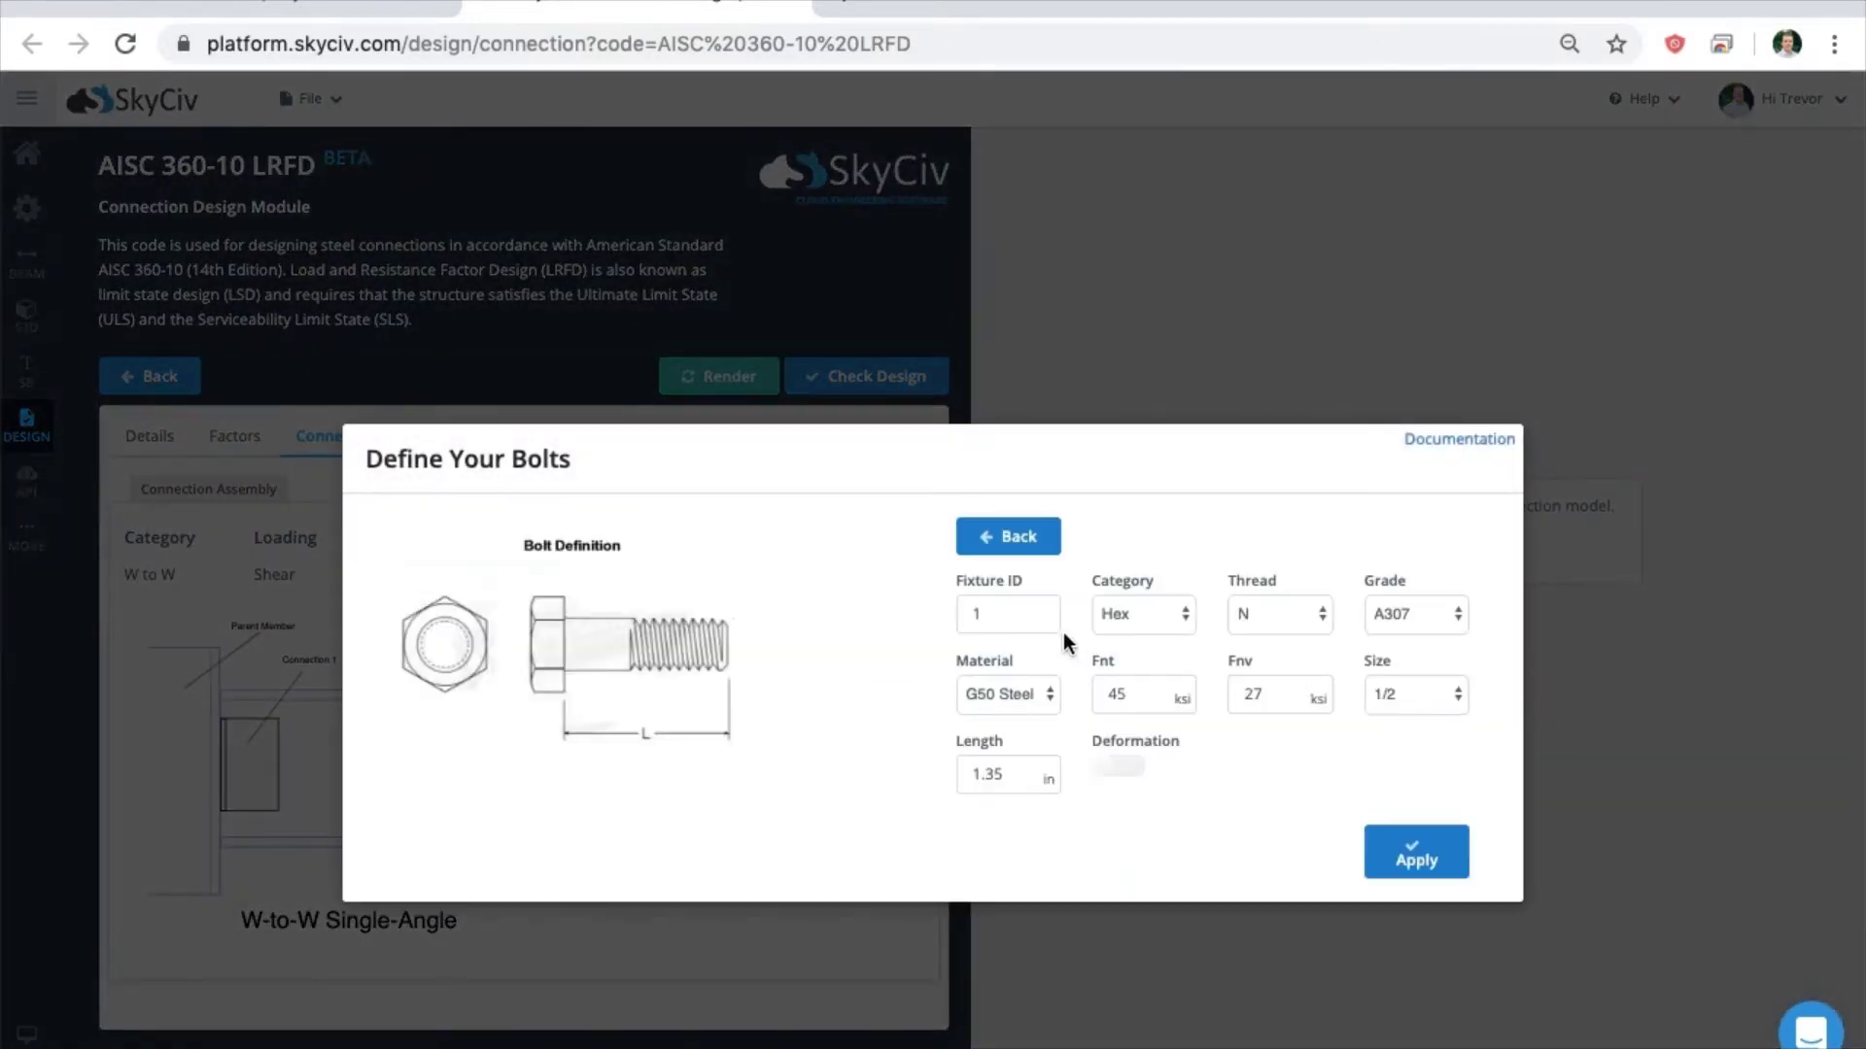
click(1127, 614)
click(1145, 616)
click(1385, 625)
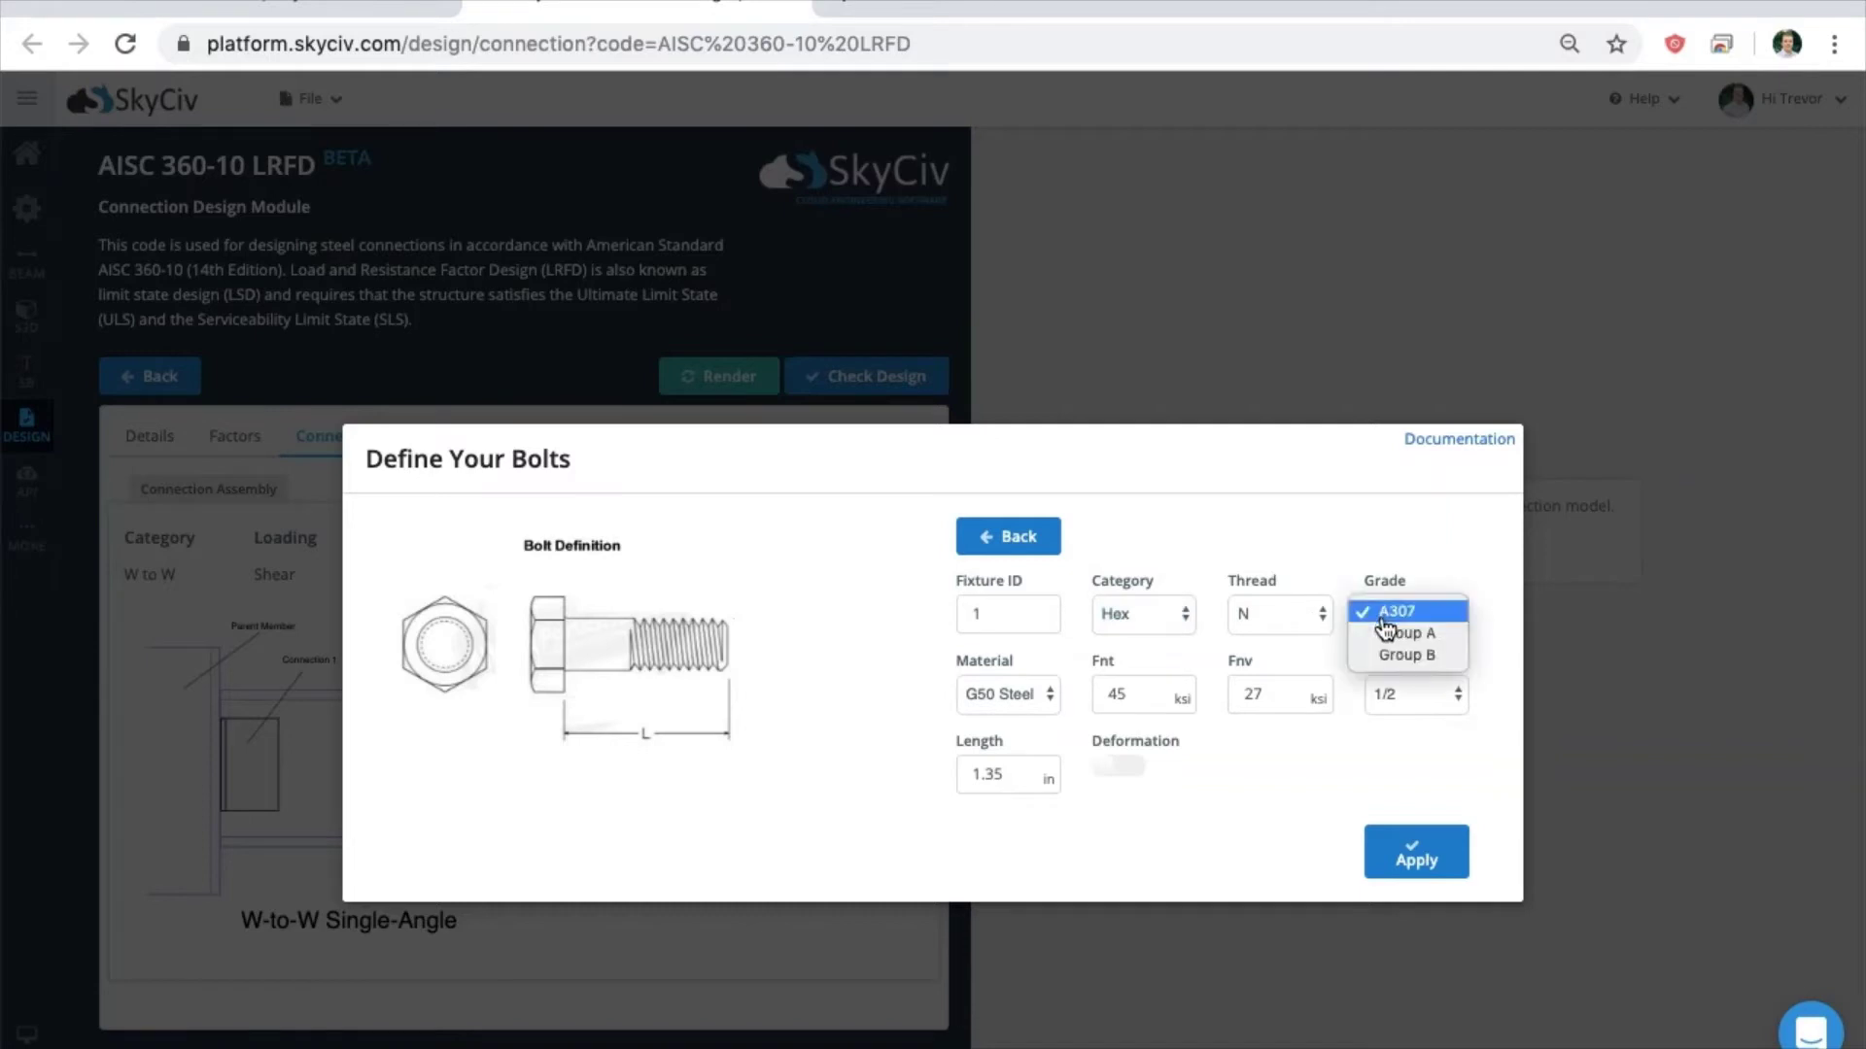
click(1399, 633)
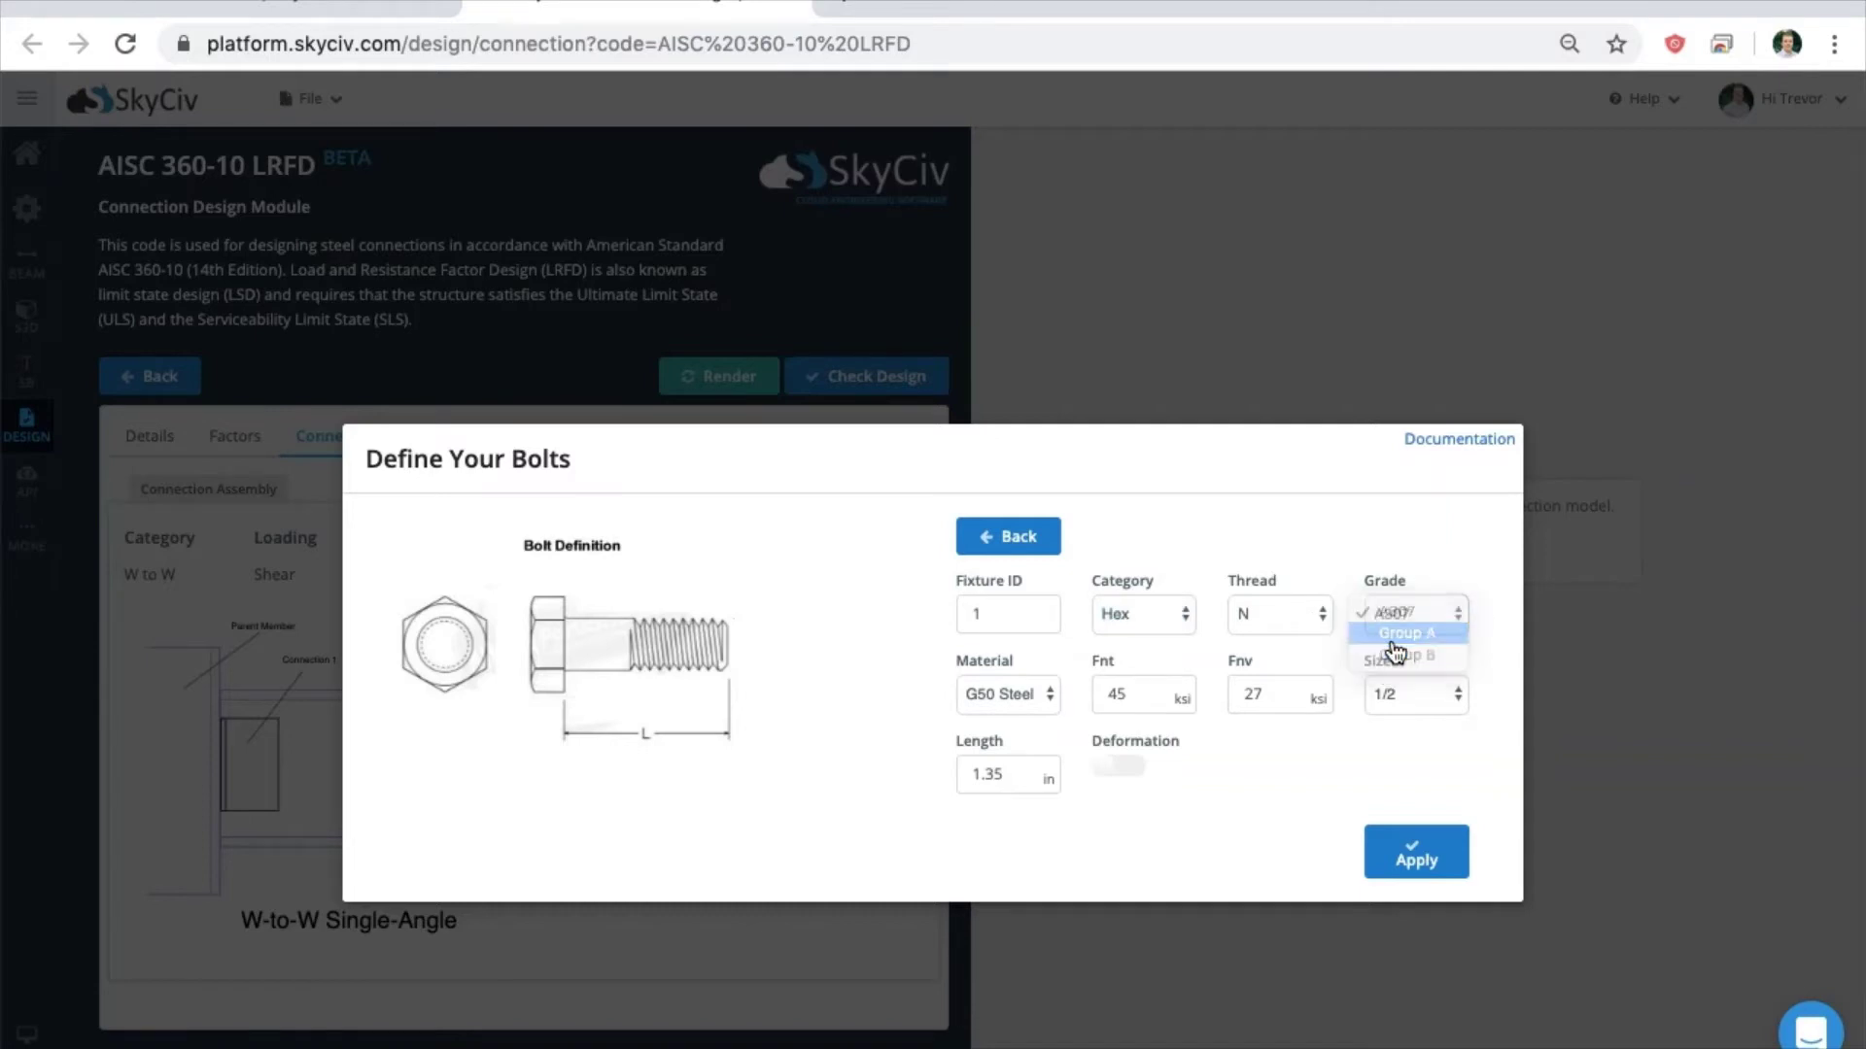
click(1403, 860)
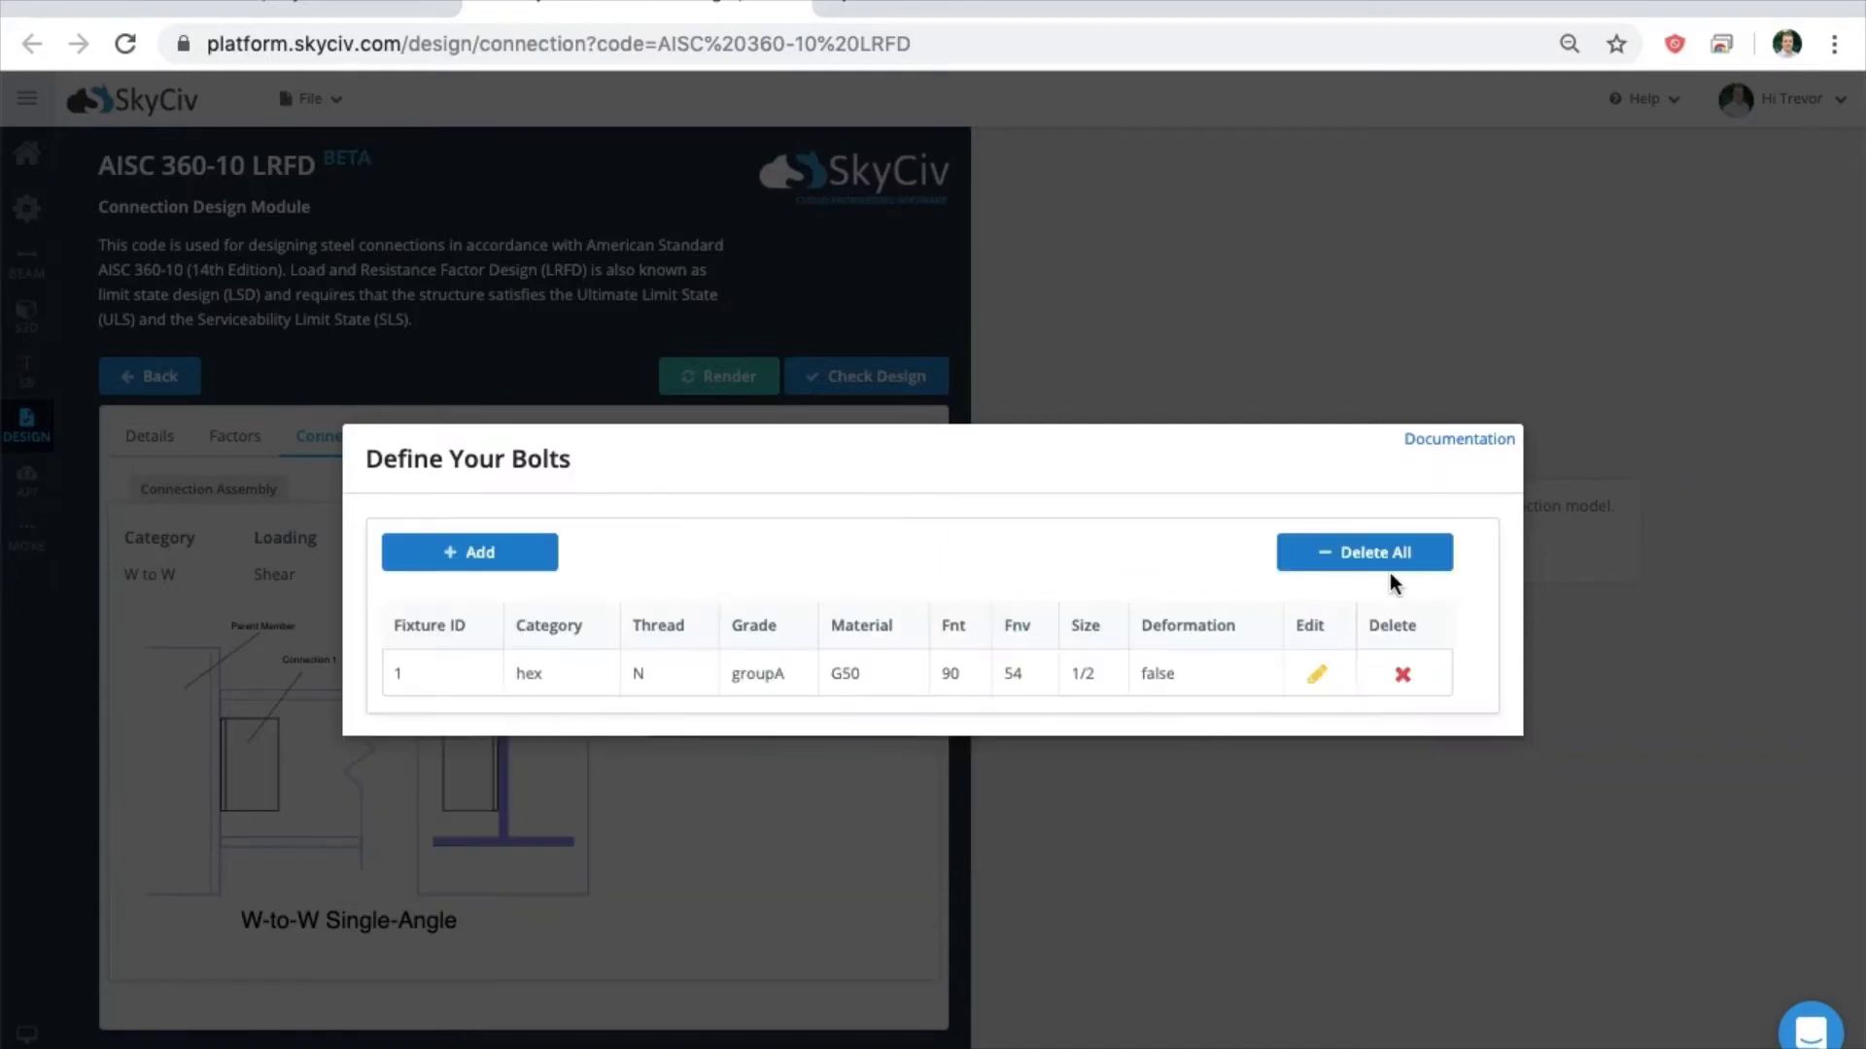
click(657, 417)
Change the fillet weld size to 0.25 in
click(874, 727)
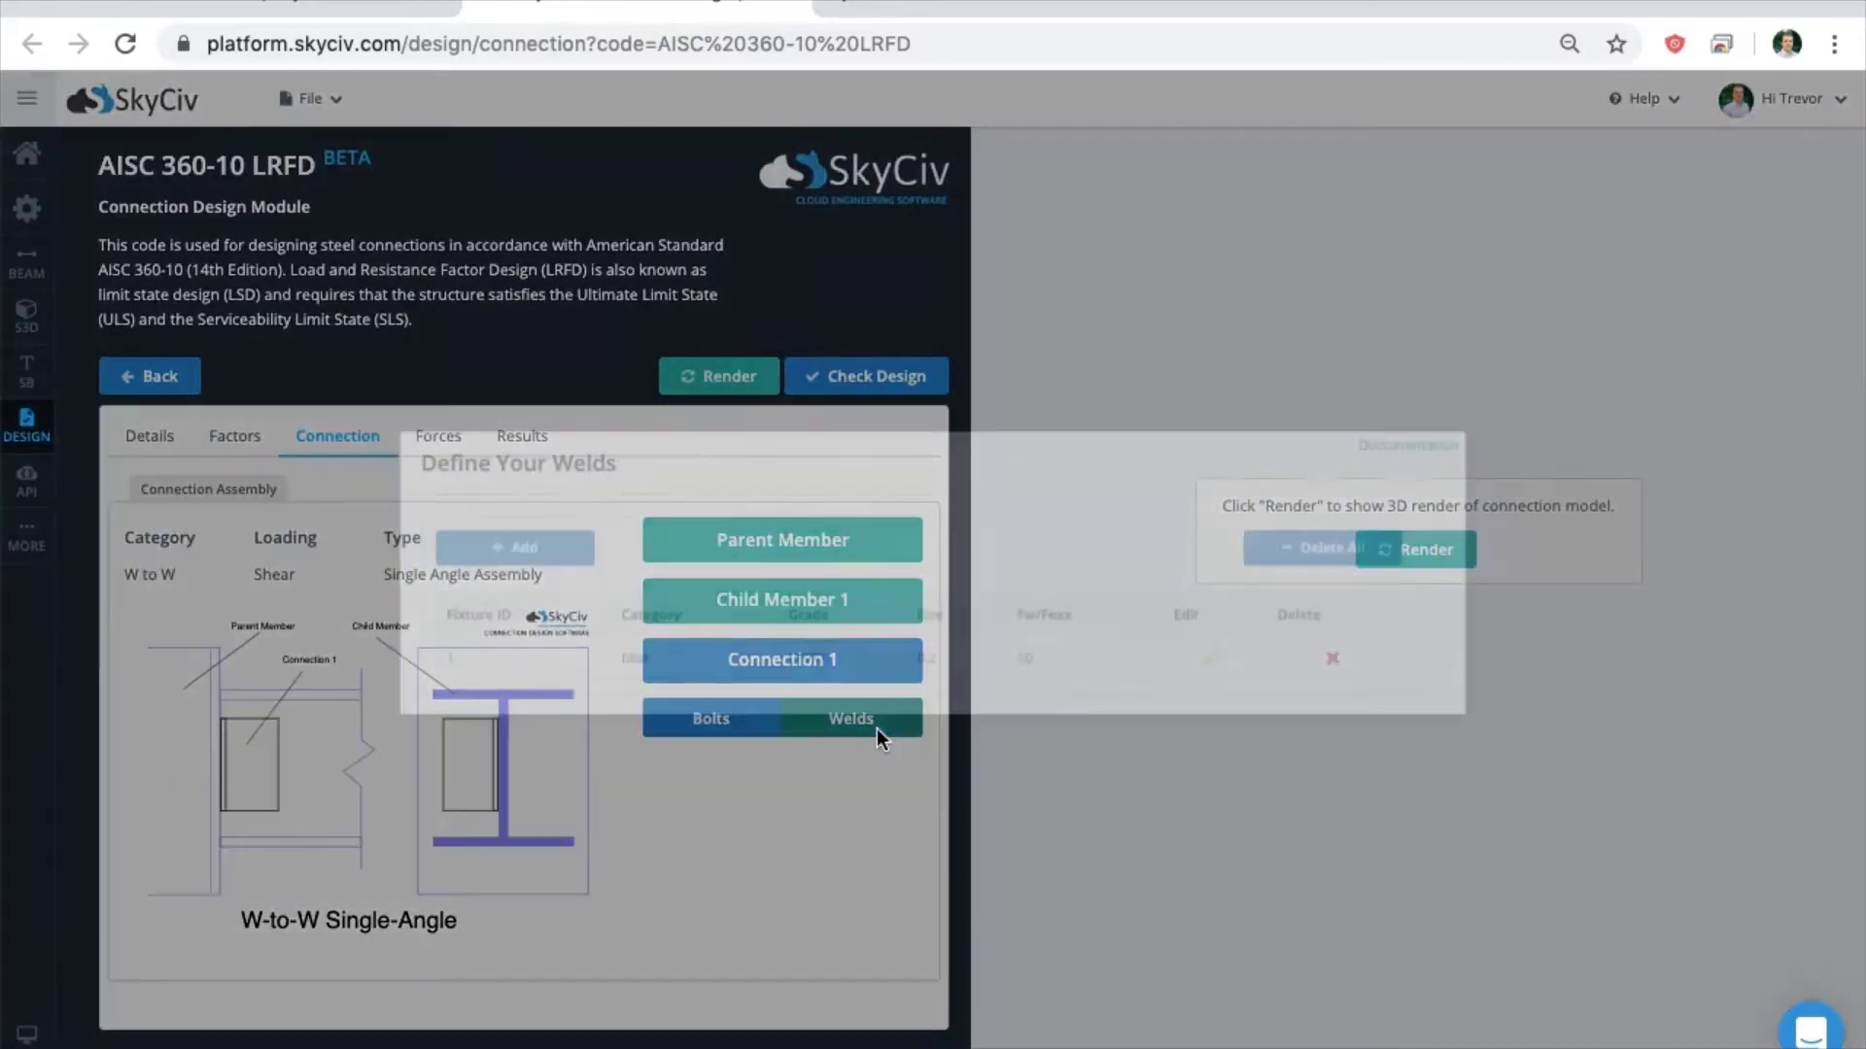
click(1242, 674)
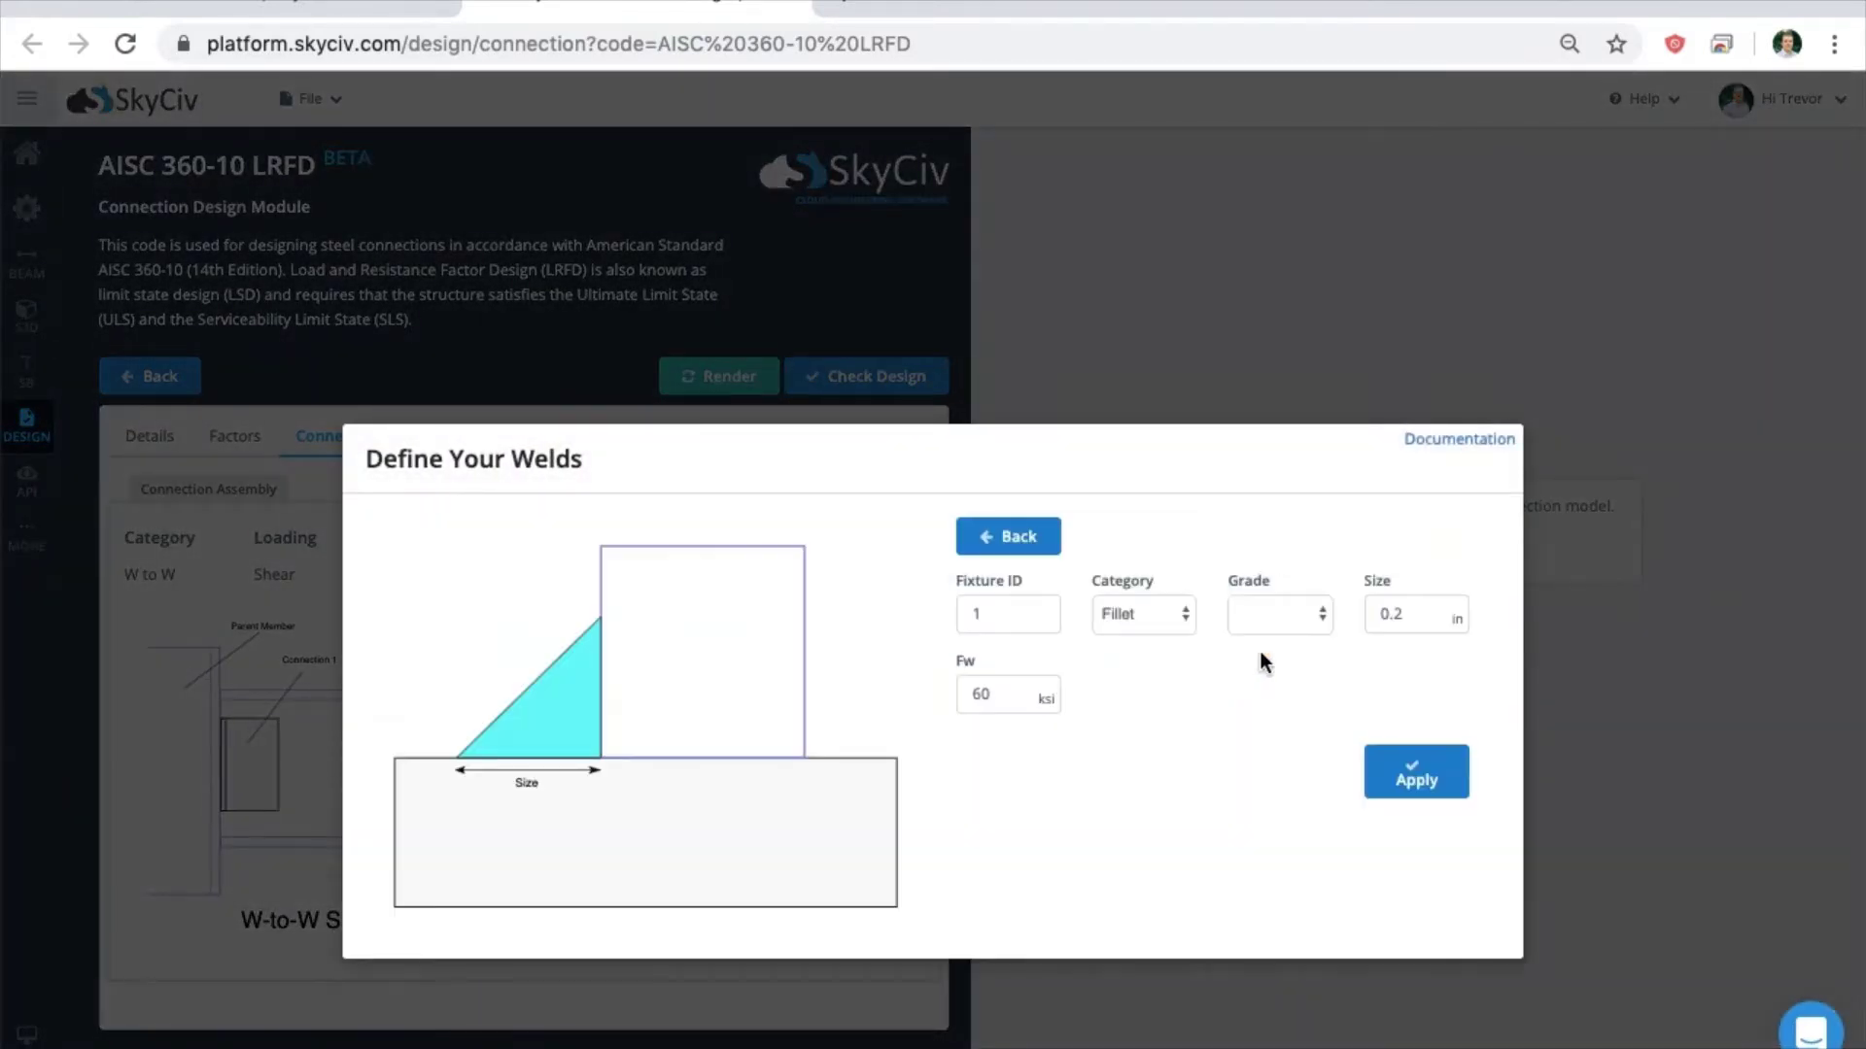
click(1428, 616)
text(5)
click(1415, 774)
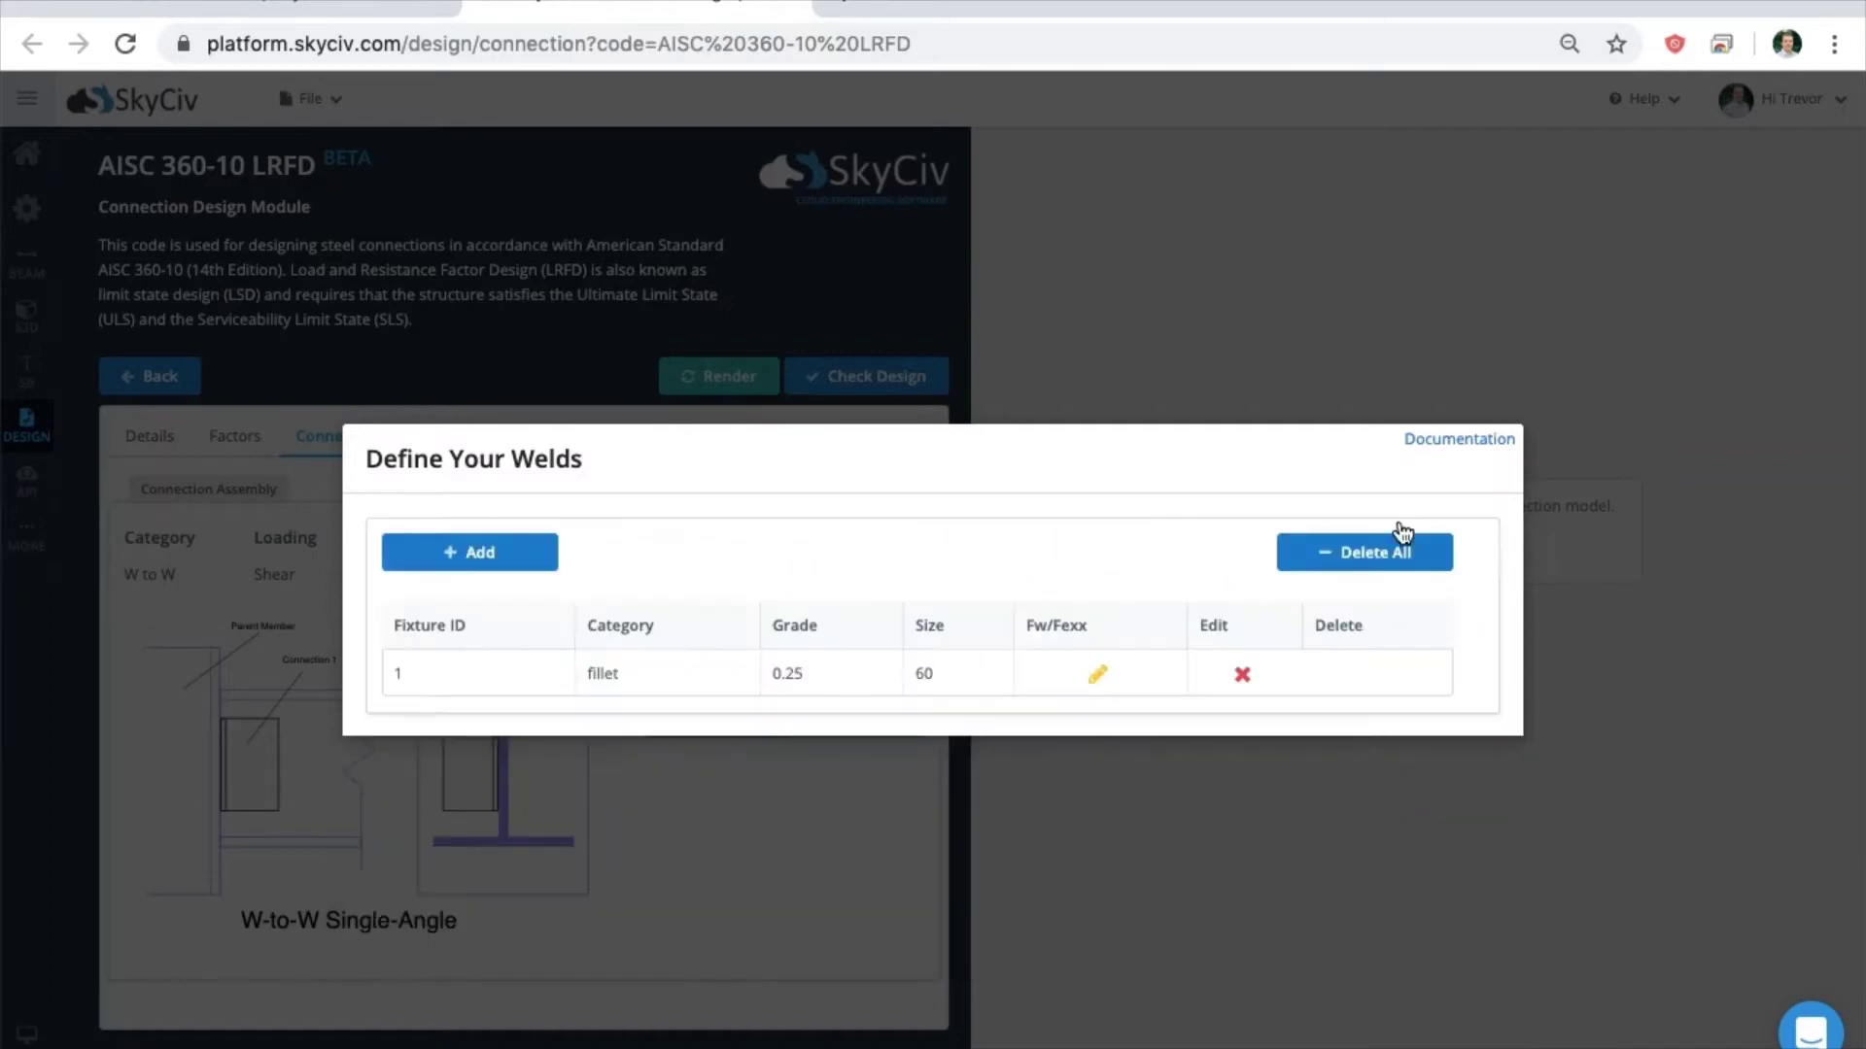
click(1233, 294)
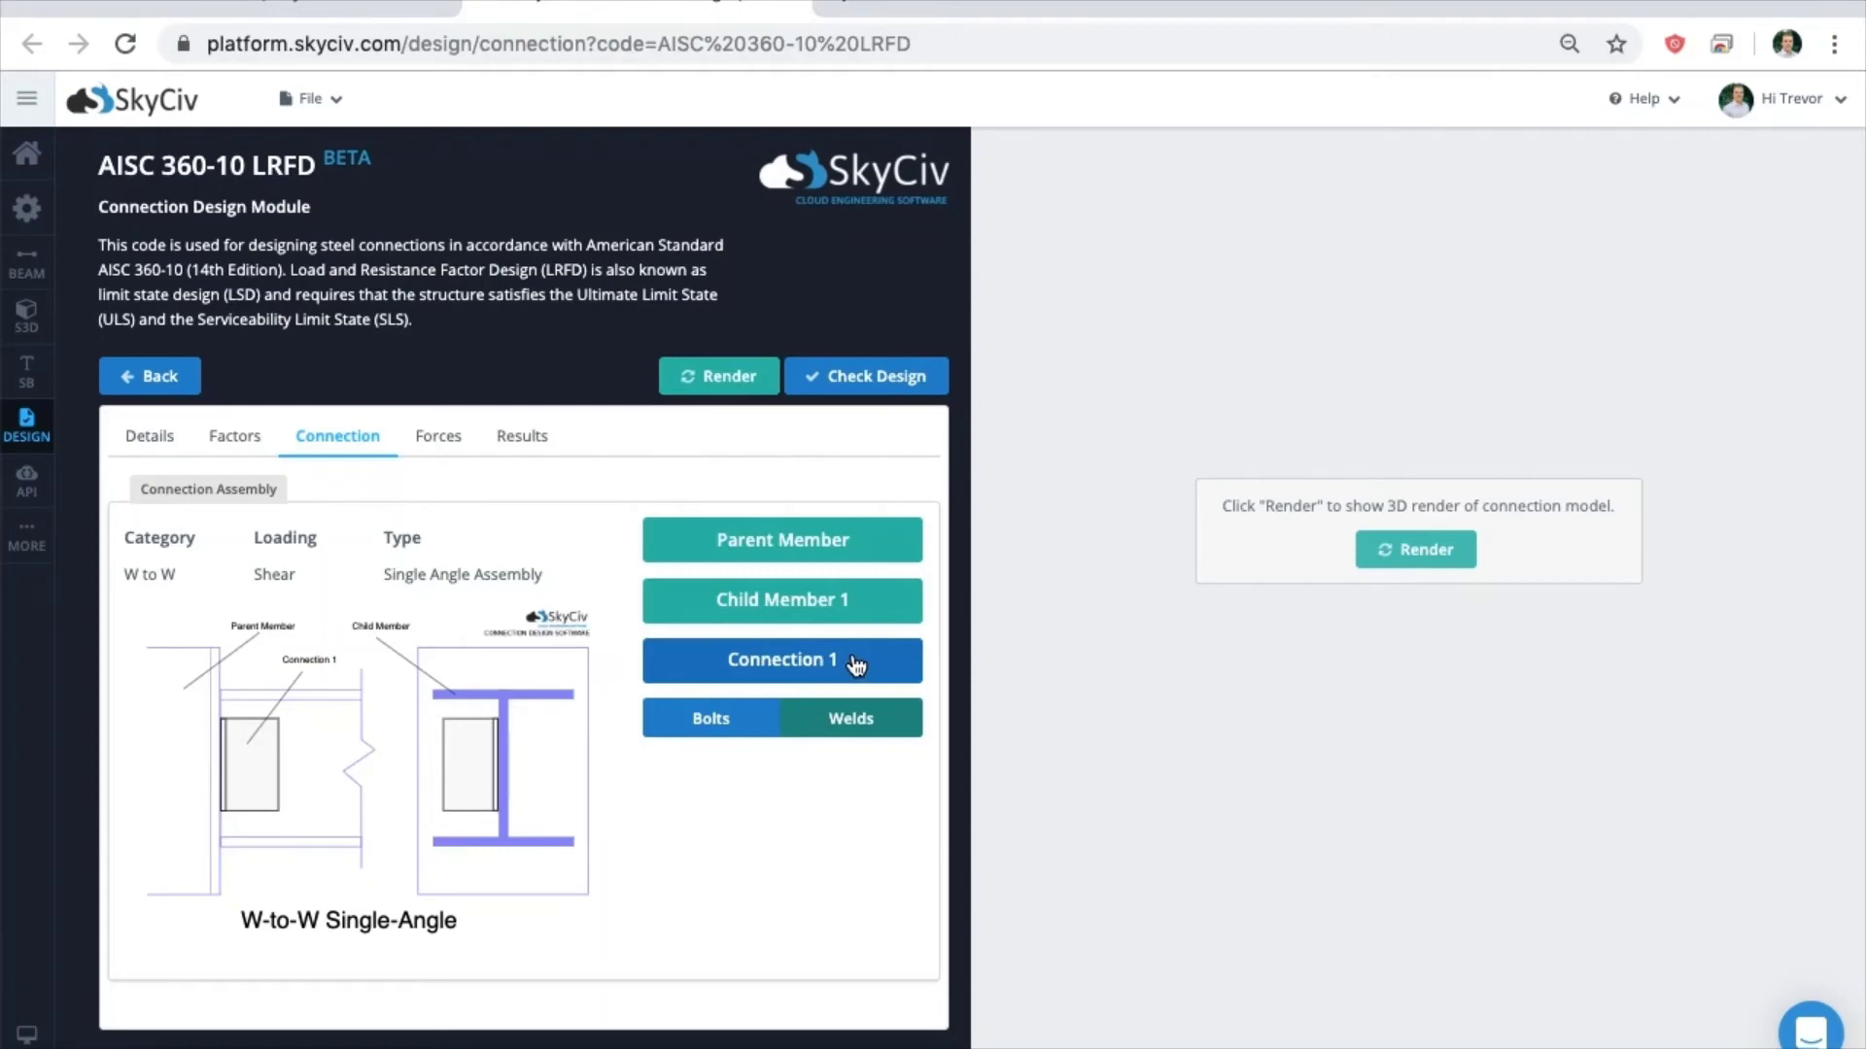
click(853, 664)
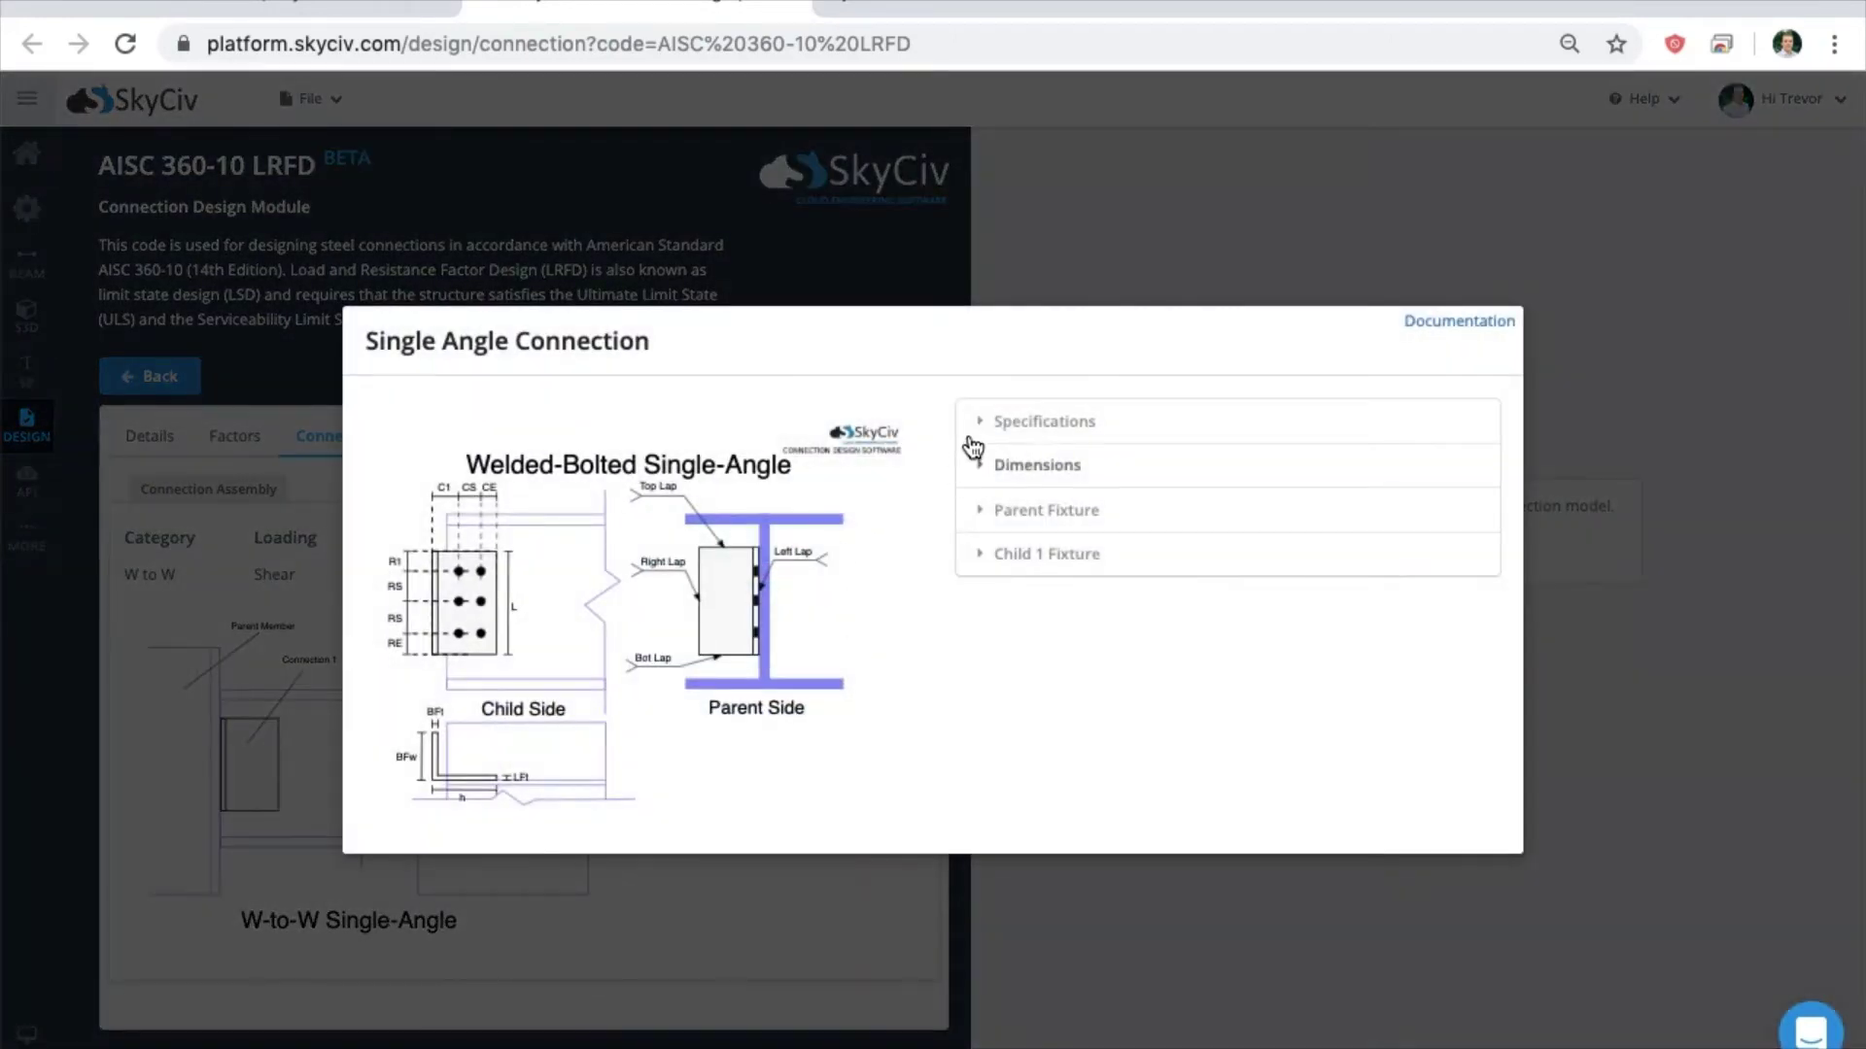
click(1057, 422)
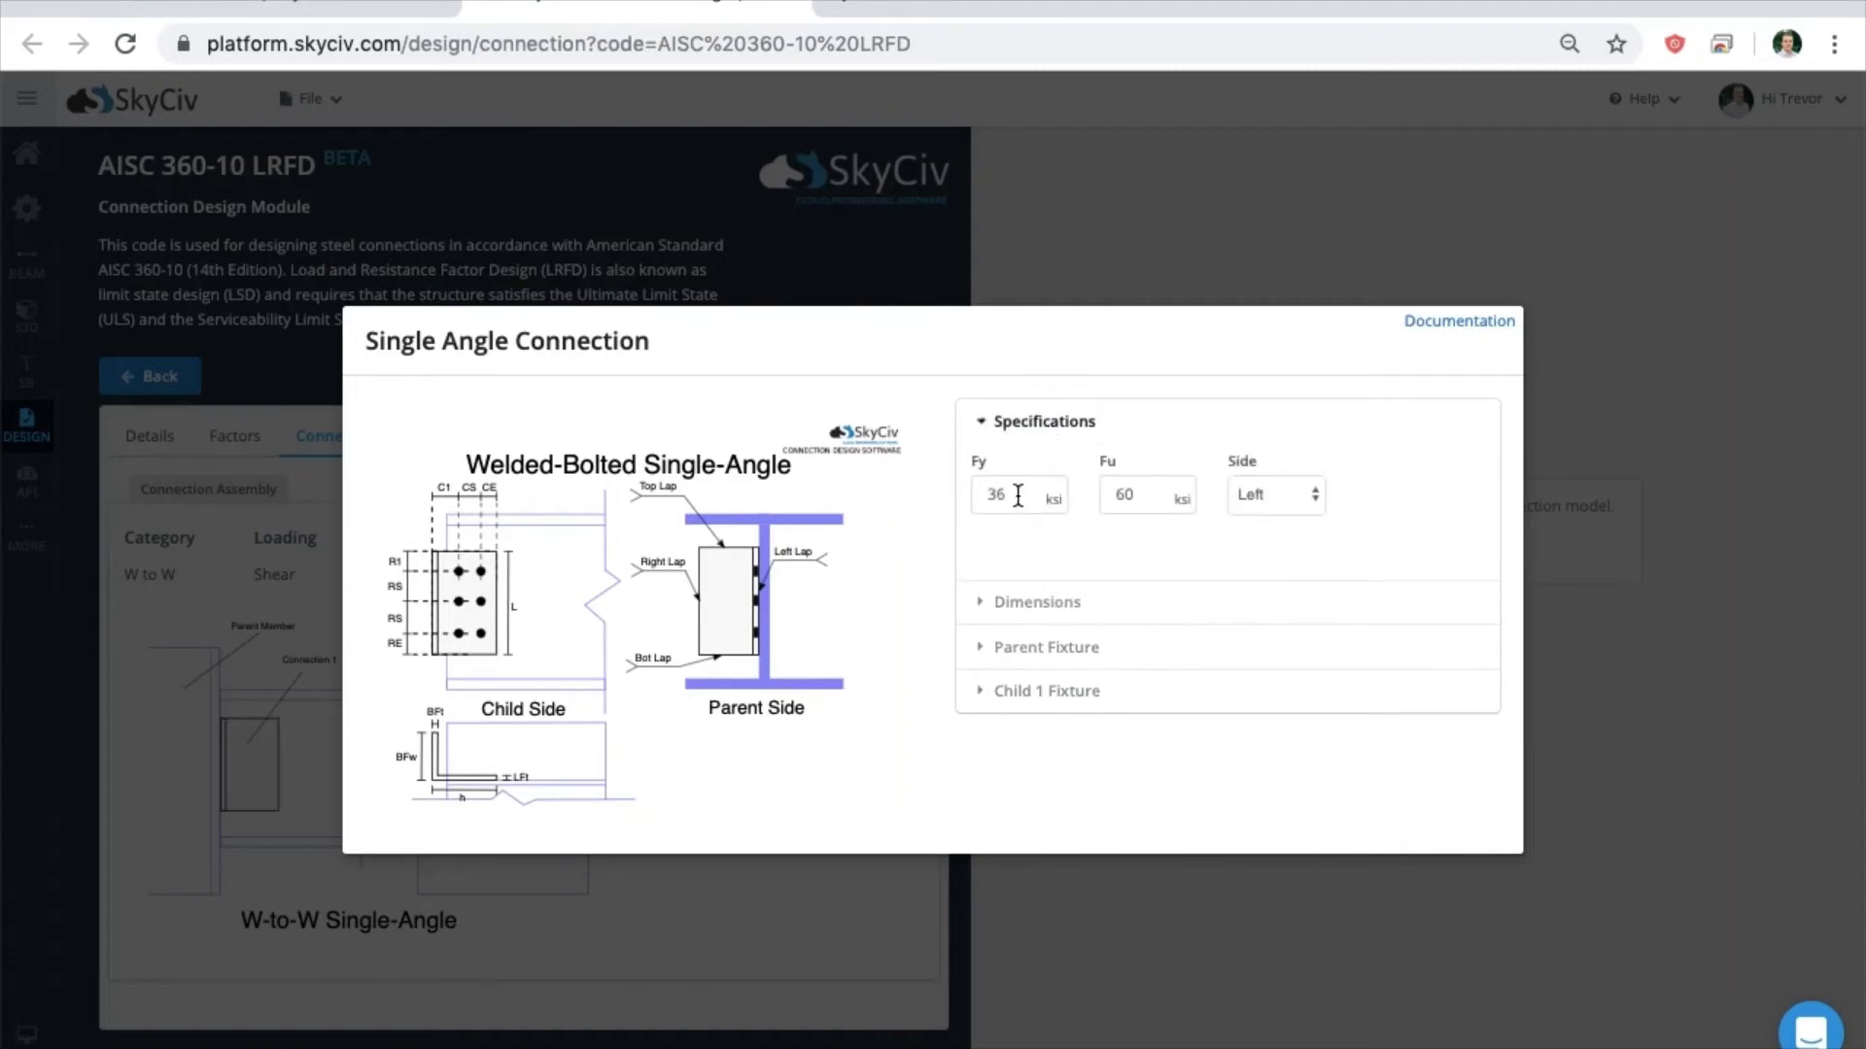
click(1028, 424)
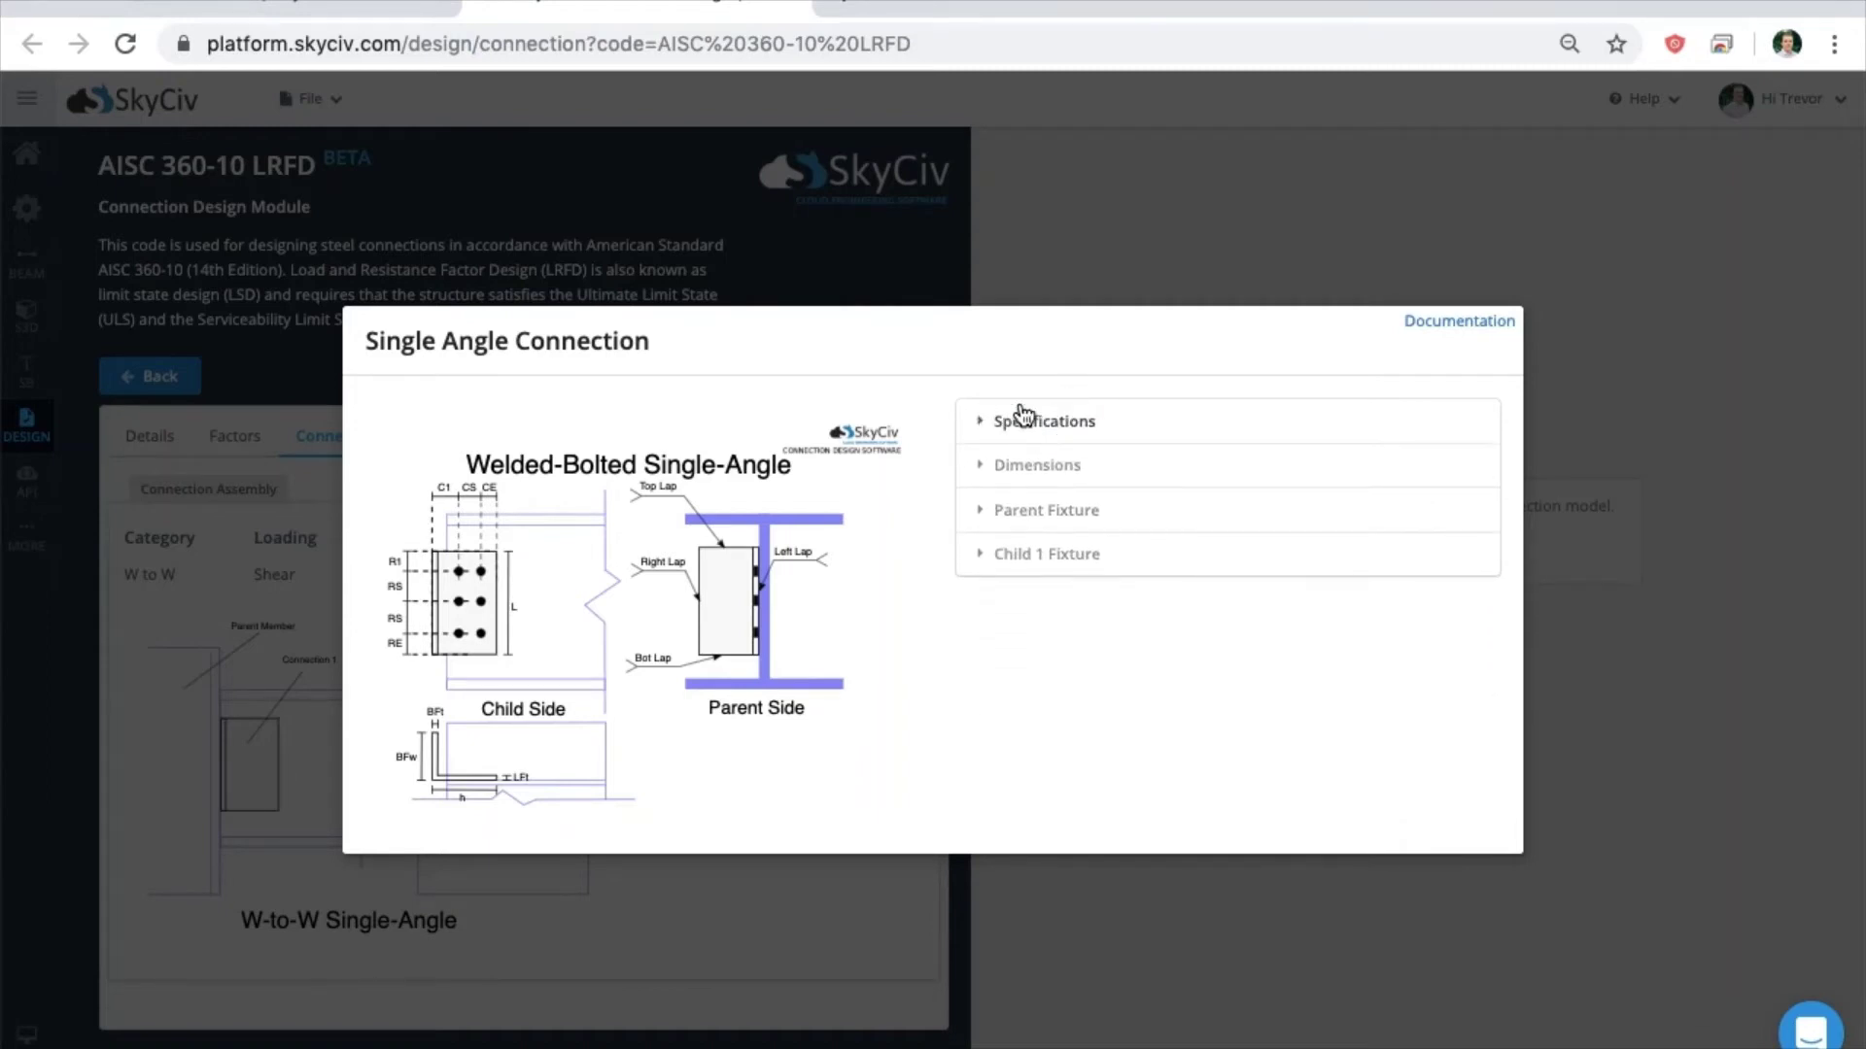
click(1047, 472)
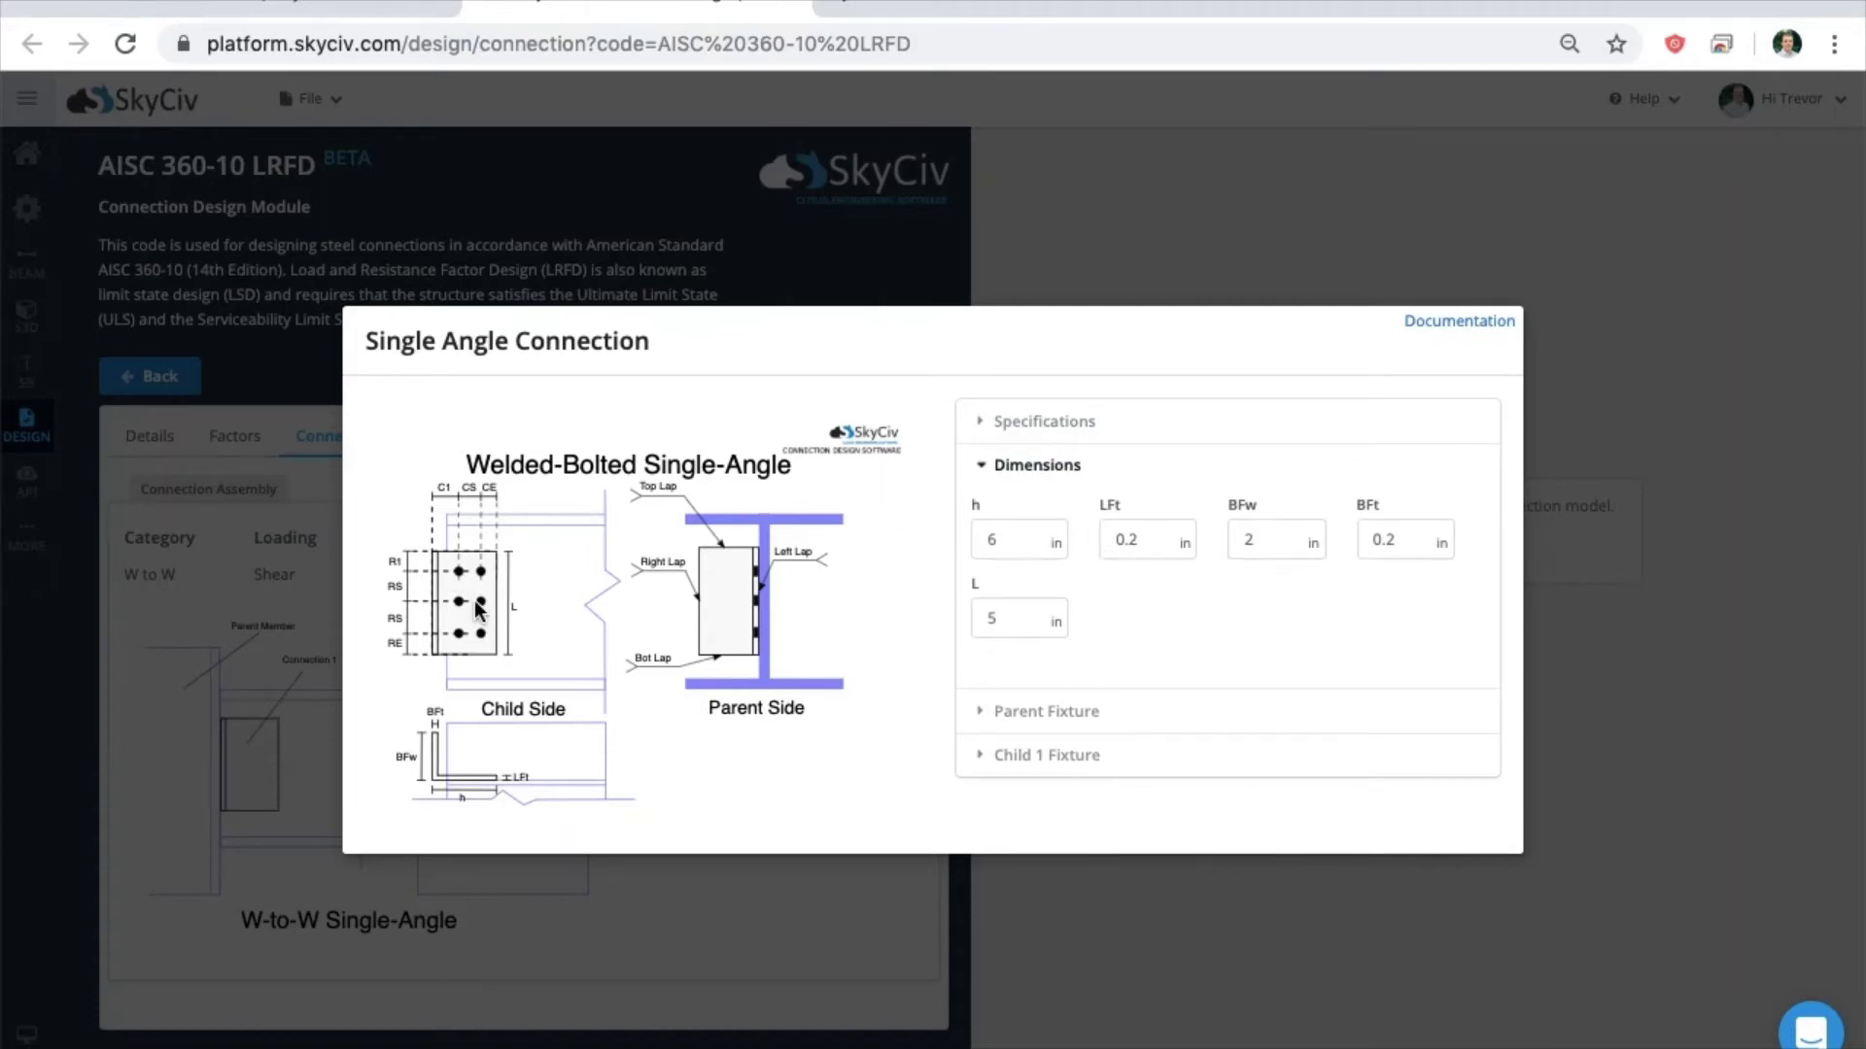
click(1058, 474)
click(1057, 513)
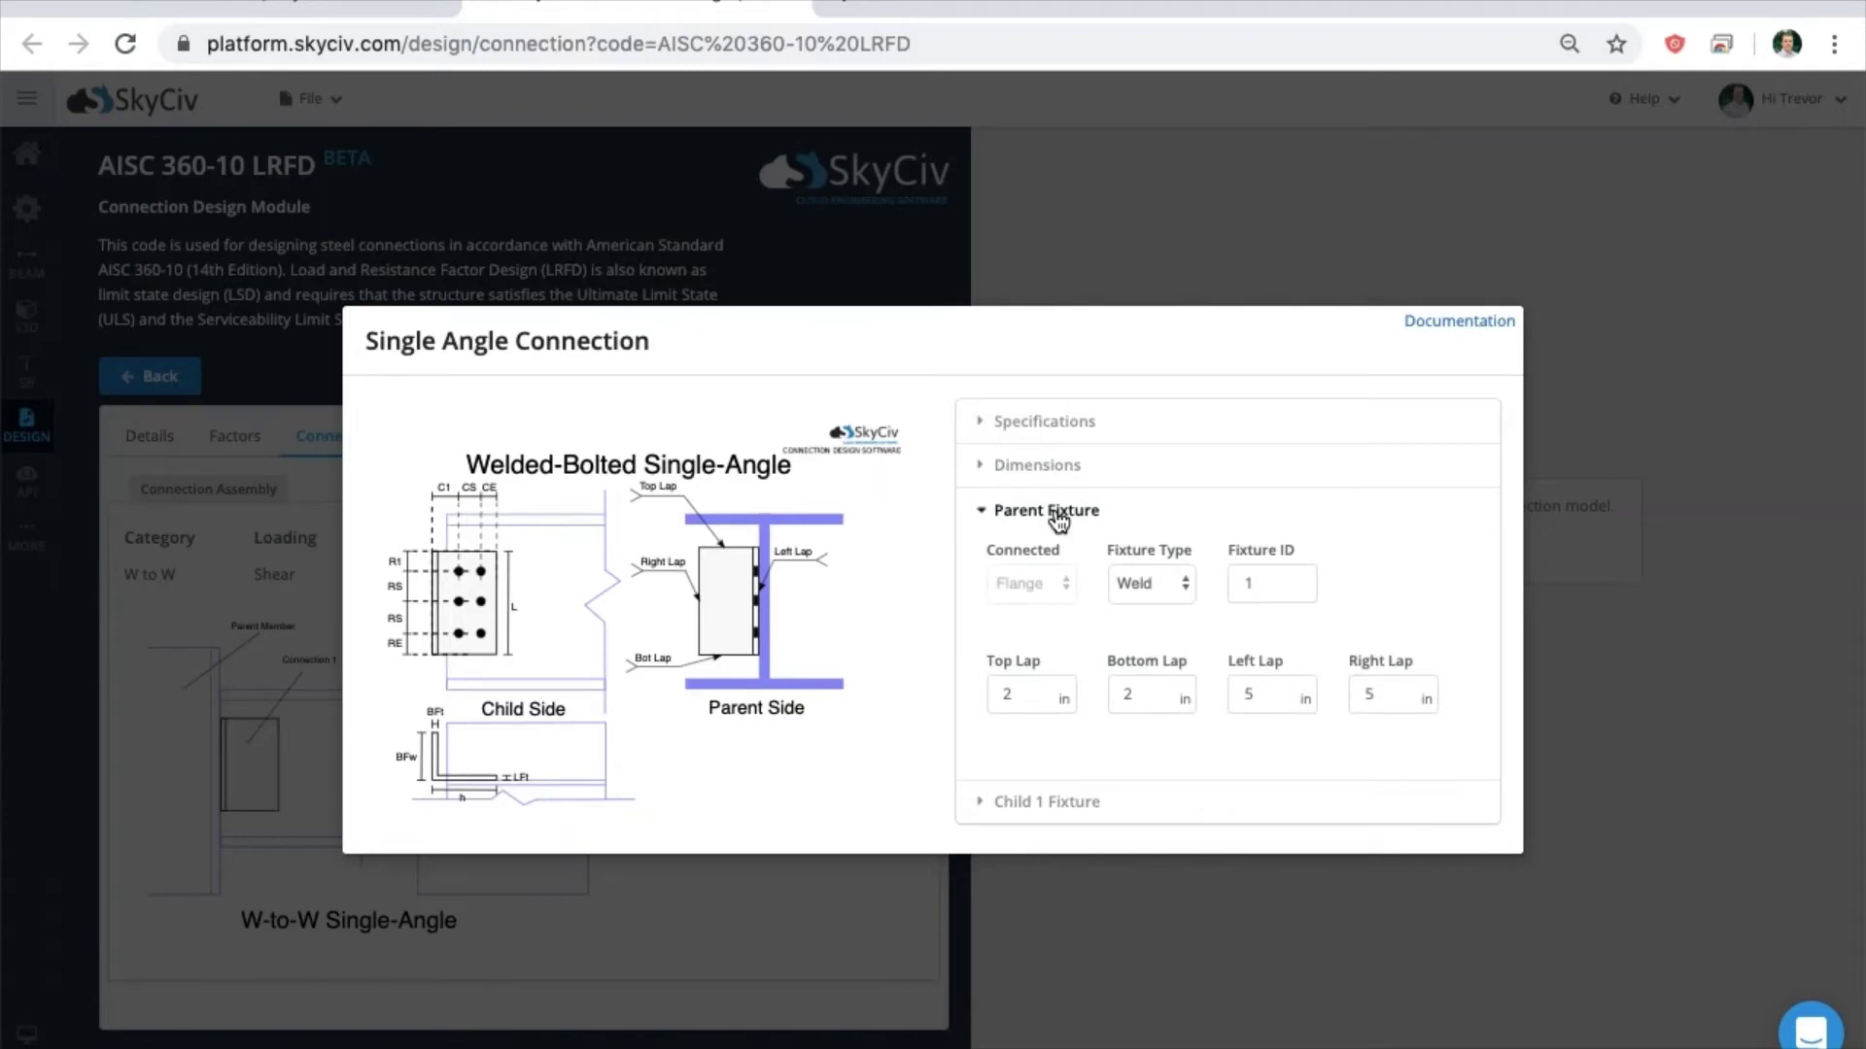
click(1058, 515)
click(1059, 551)
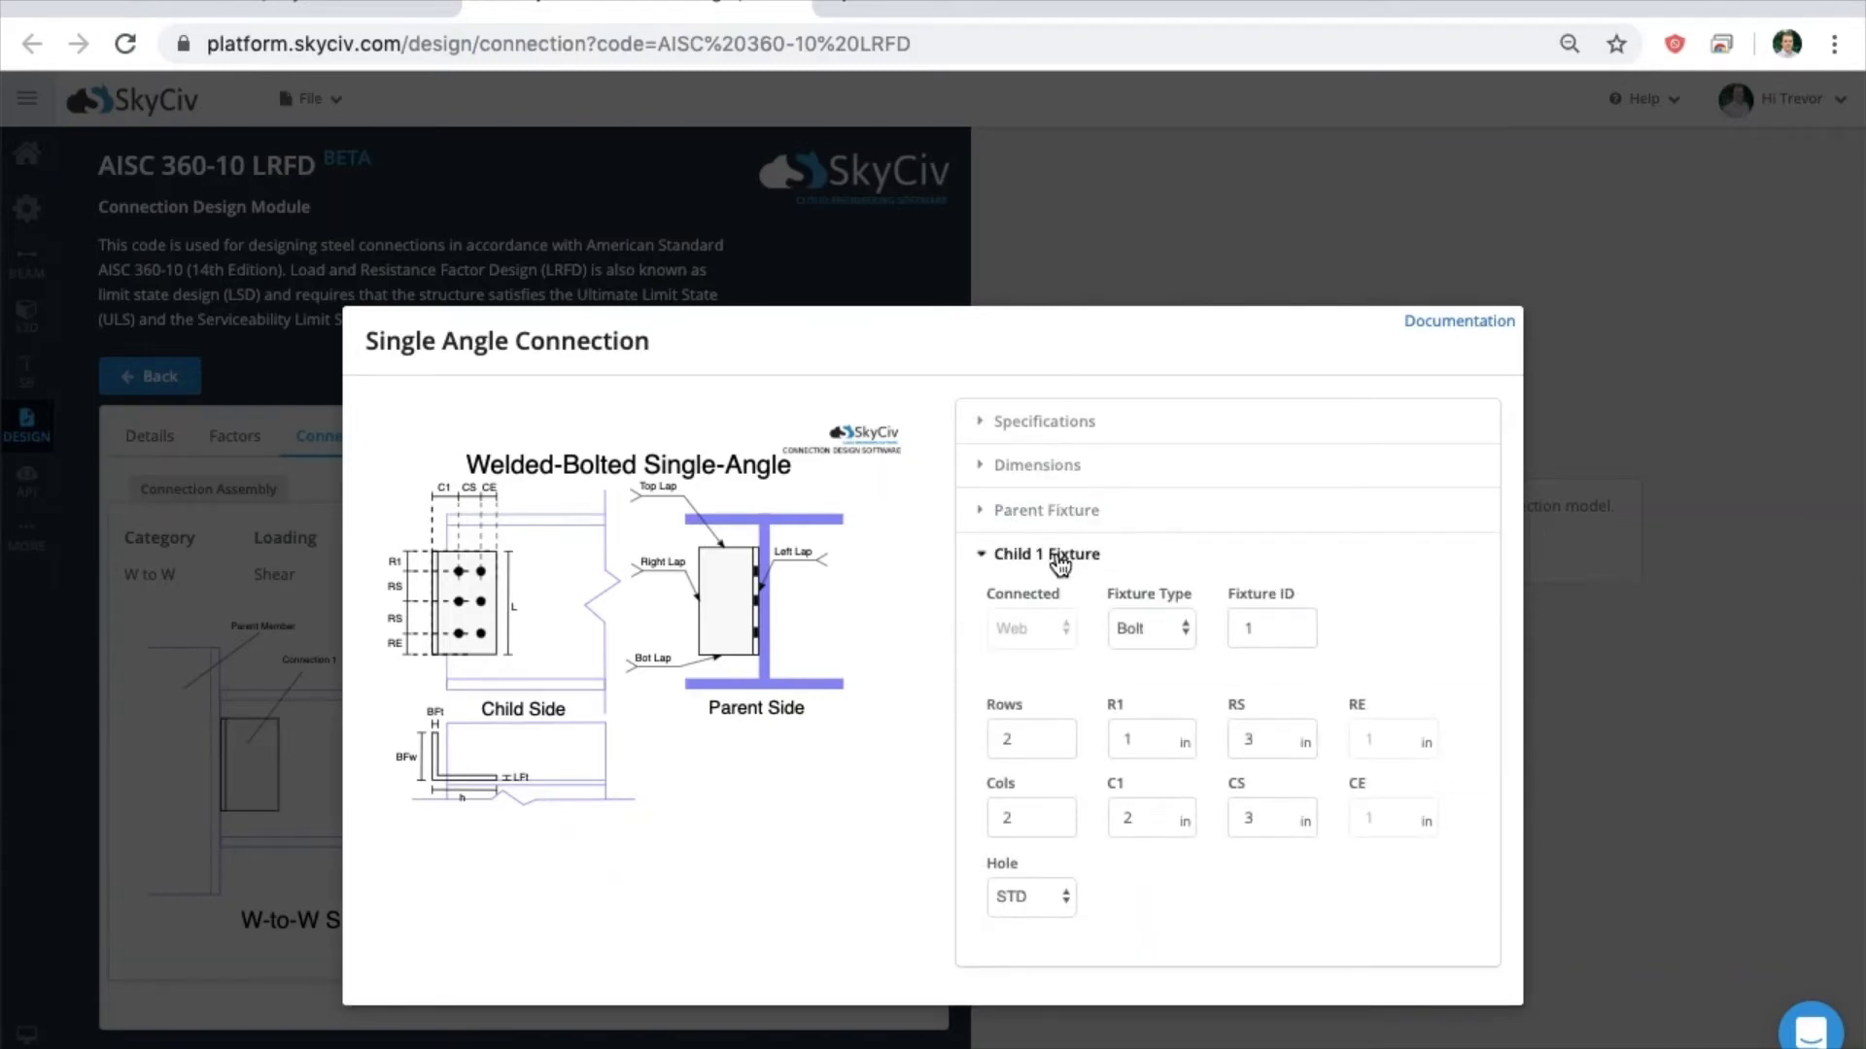
click(1059, 556)
click(995, 264)
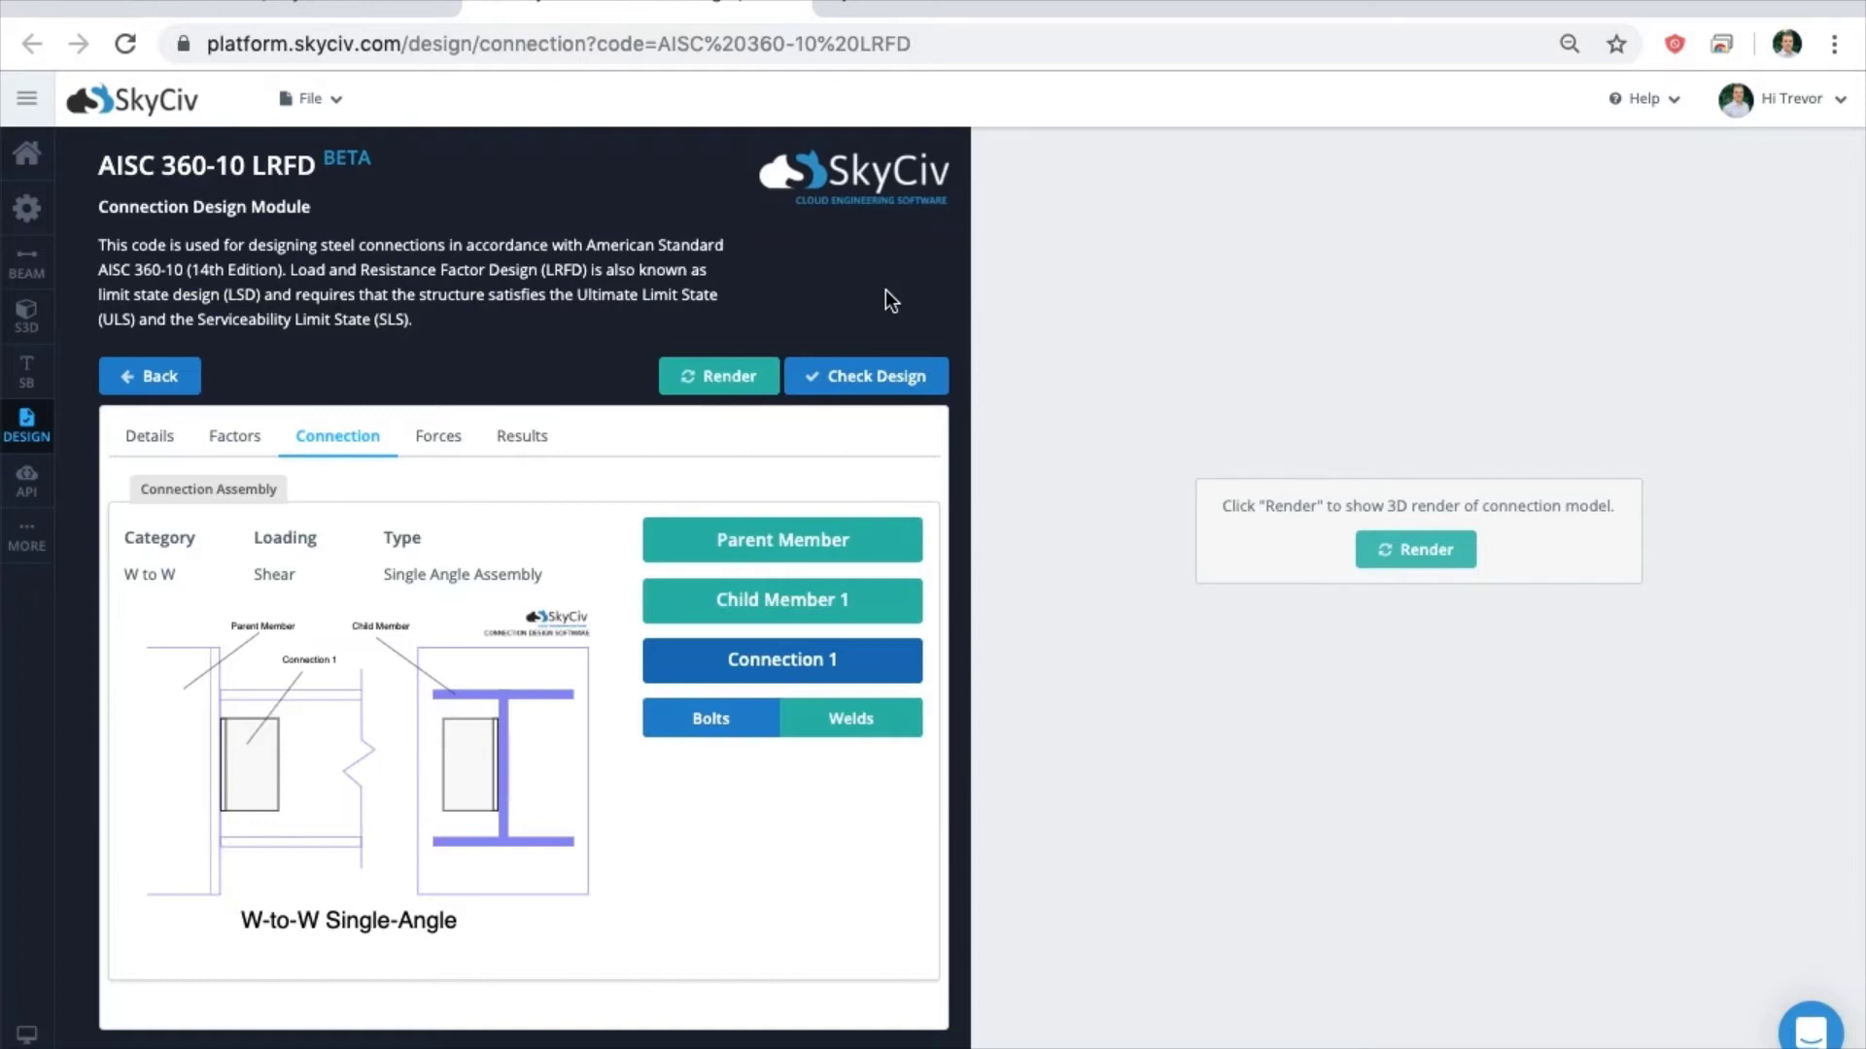
Render the 3D single-angle connection model and orbit it to another angle
click(1404, 559)
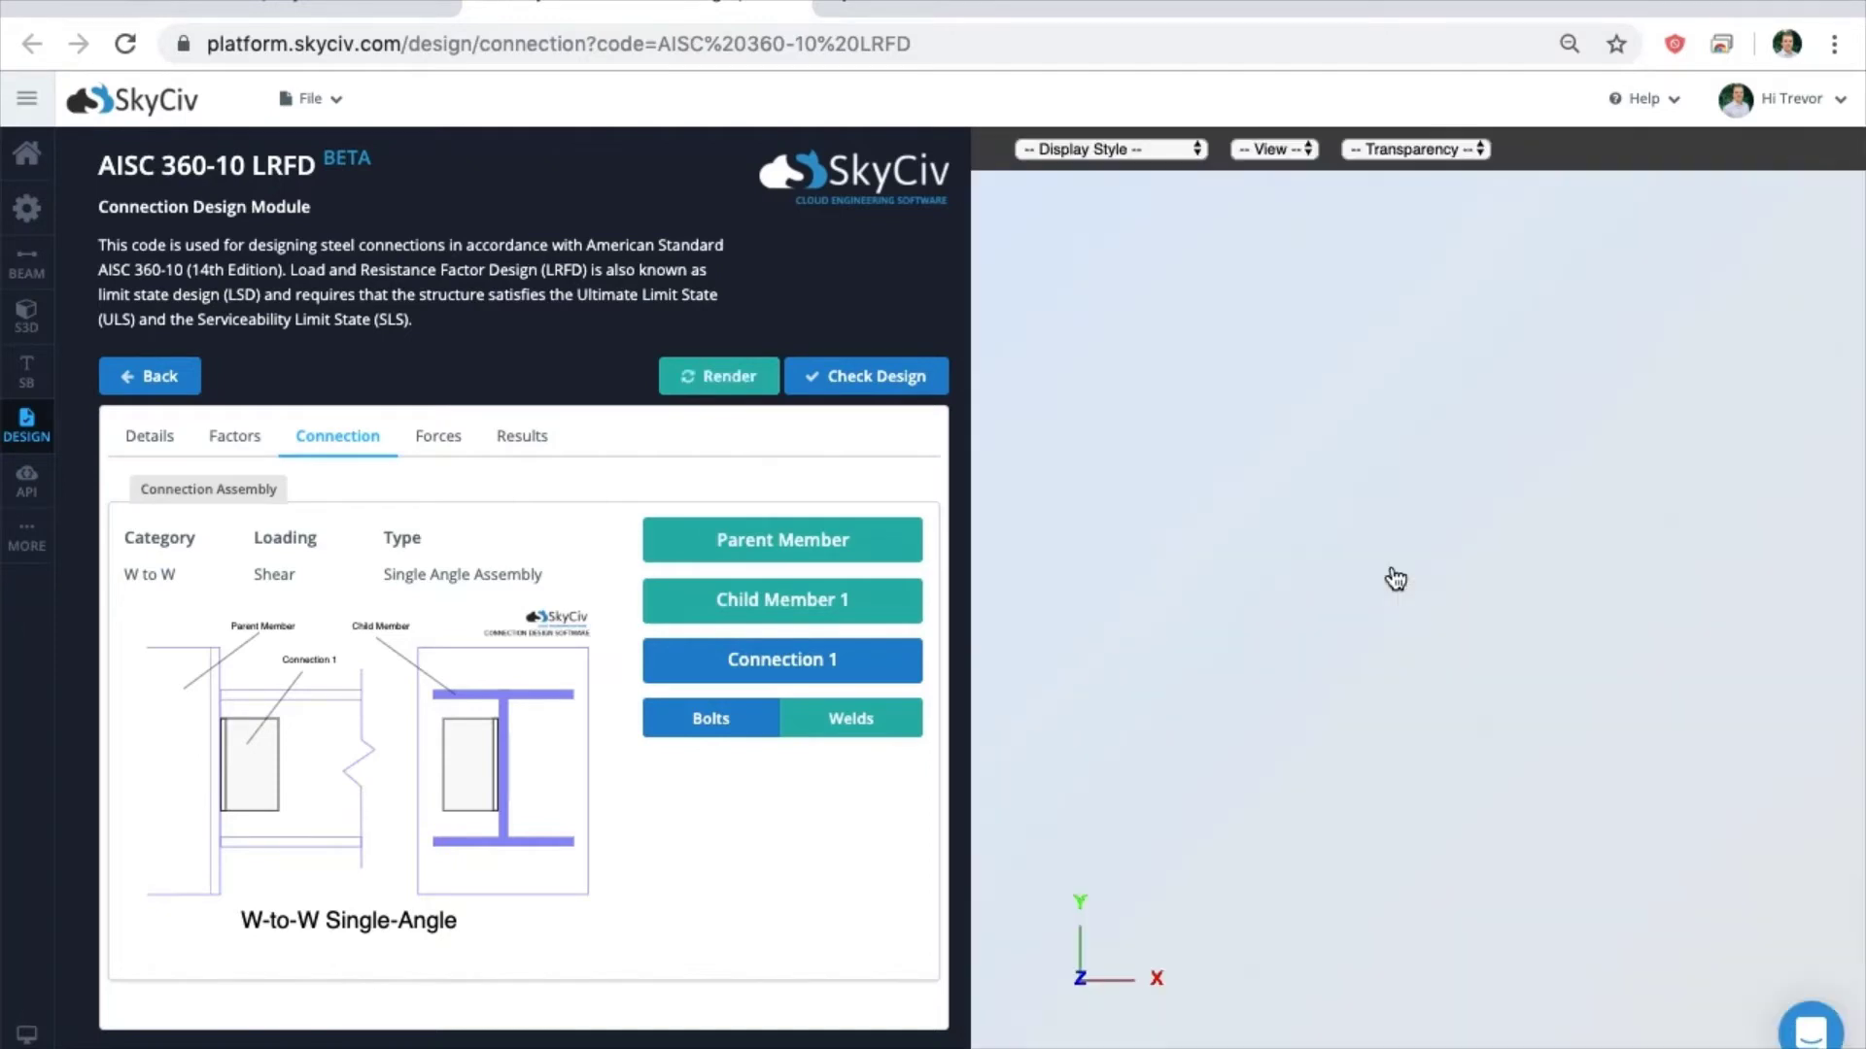
drag(1470, 775, 982, 778)
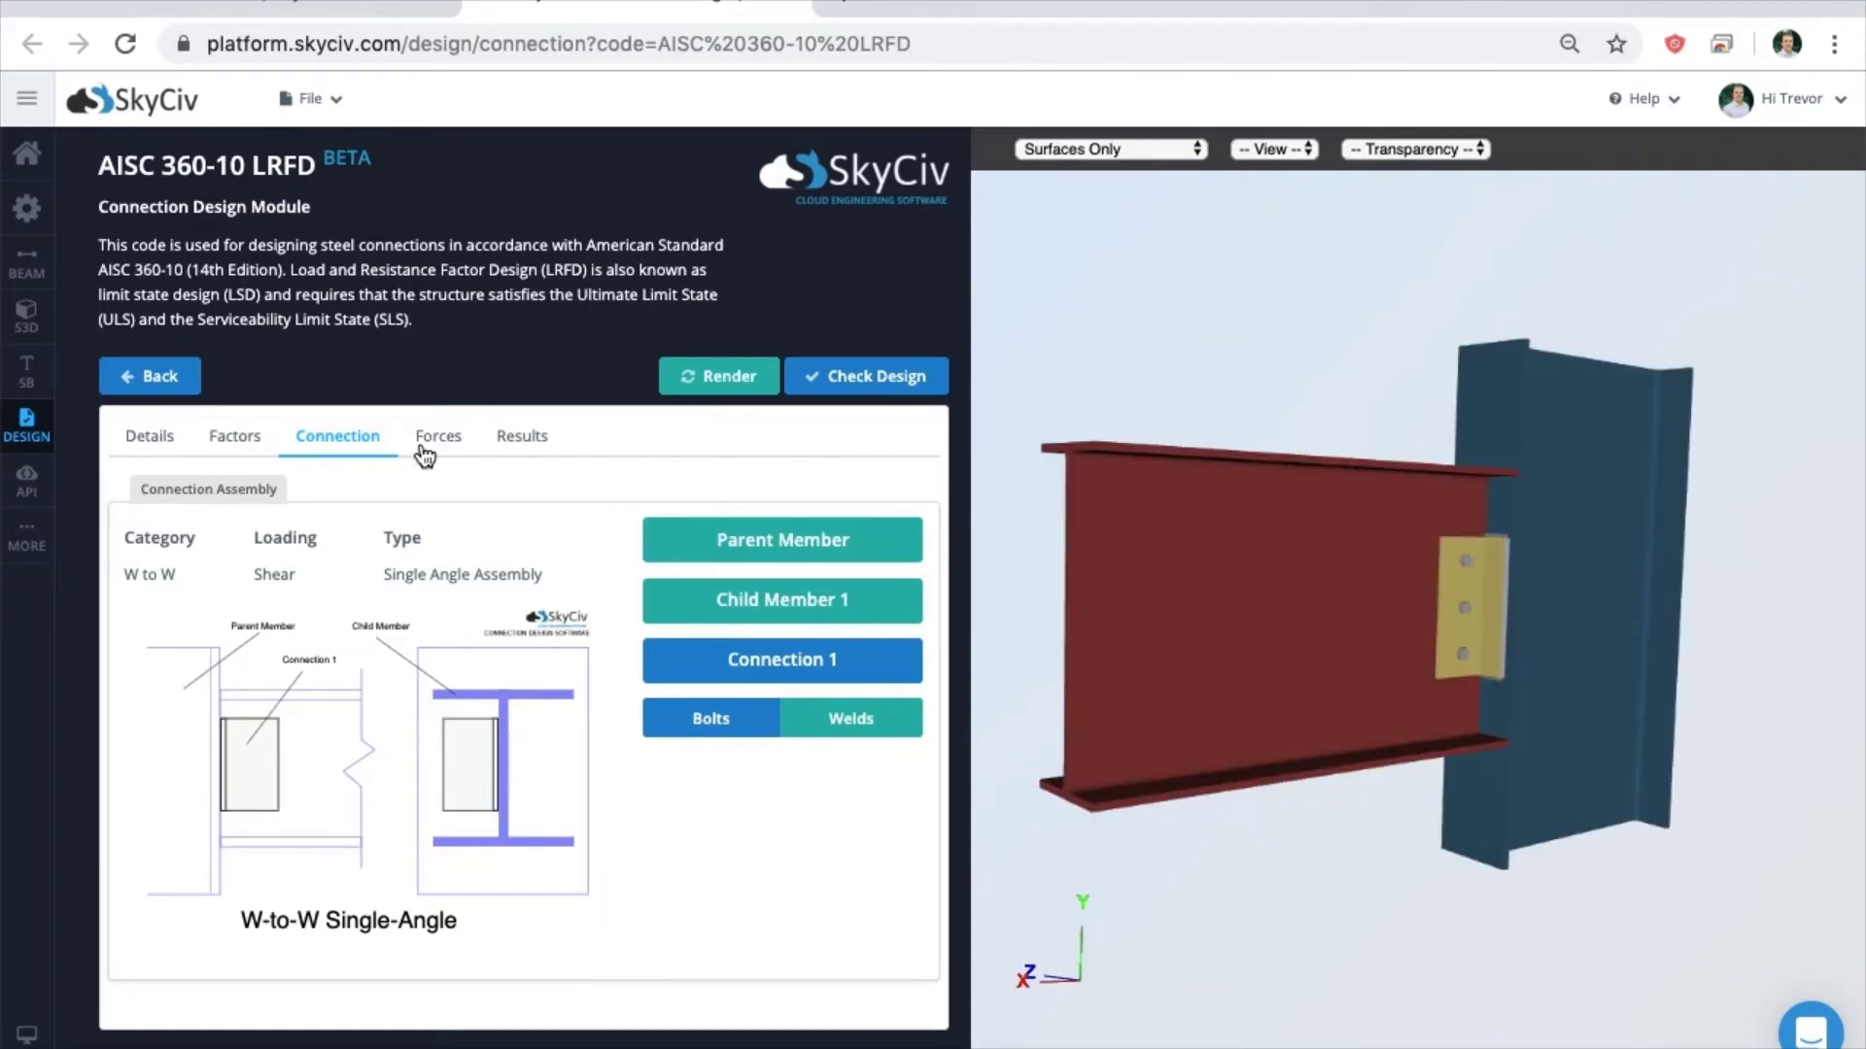
Enter a parent member Force (Fx) of 50 in the Forces inputs
click(424, 451)
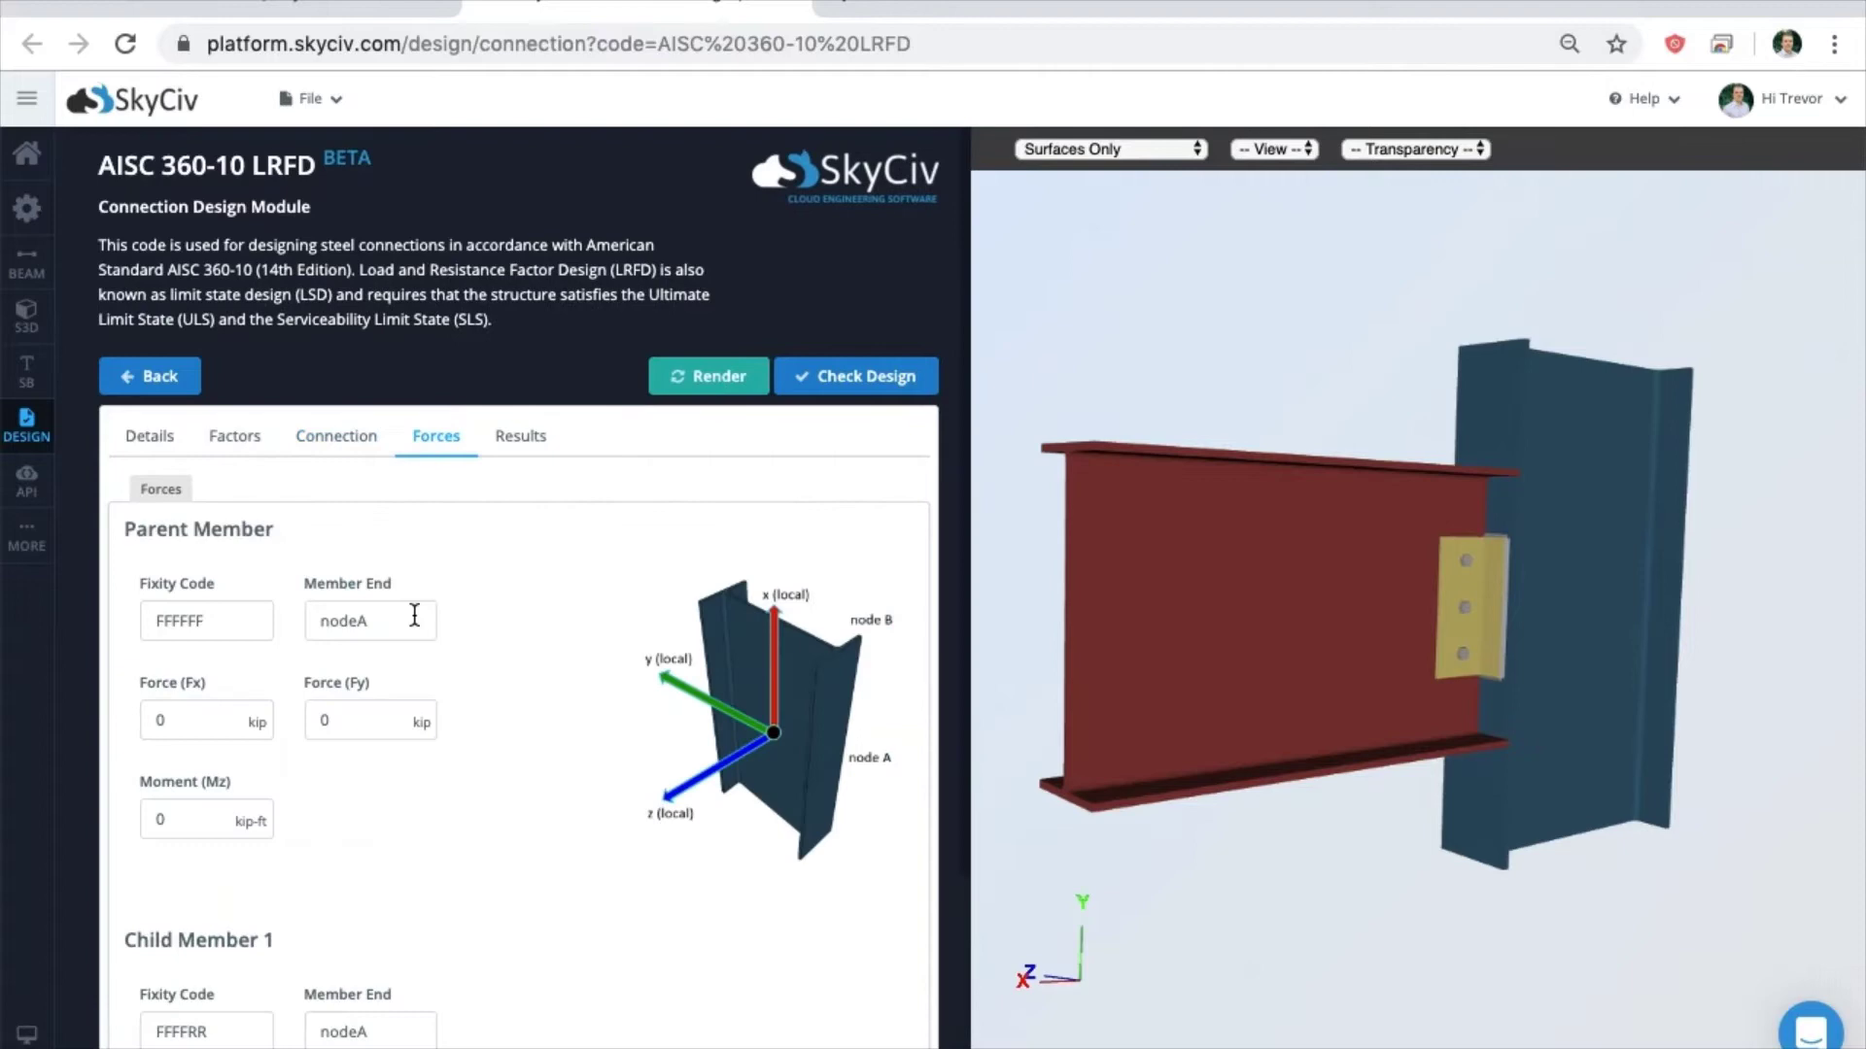
scroll(419, 612, down, 3)
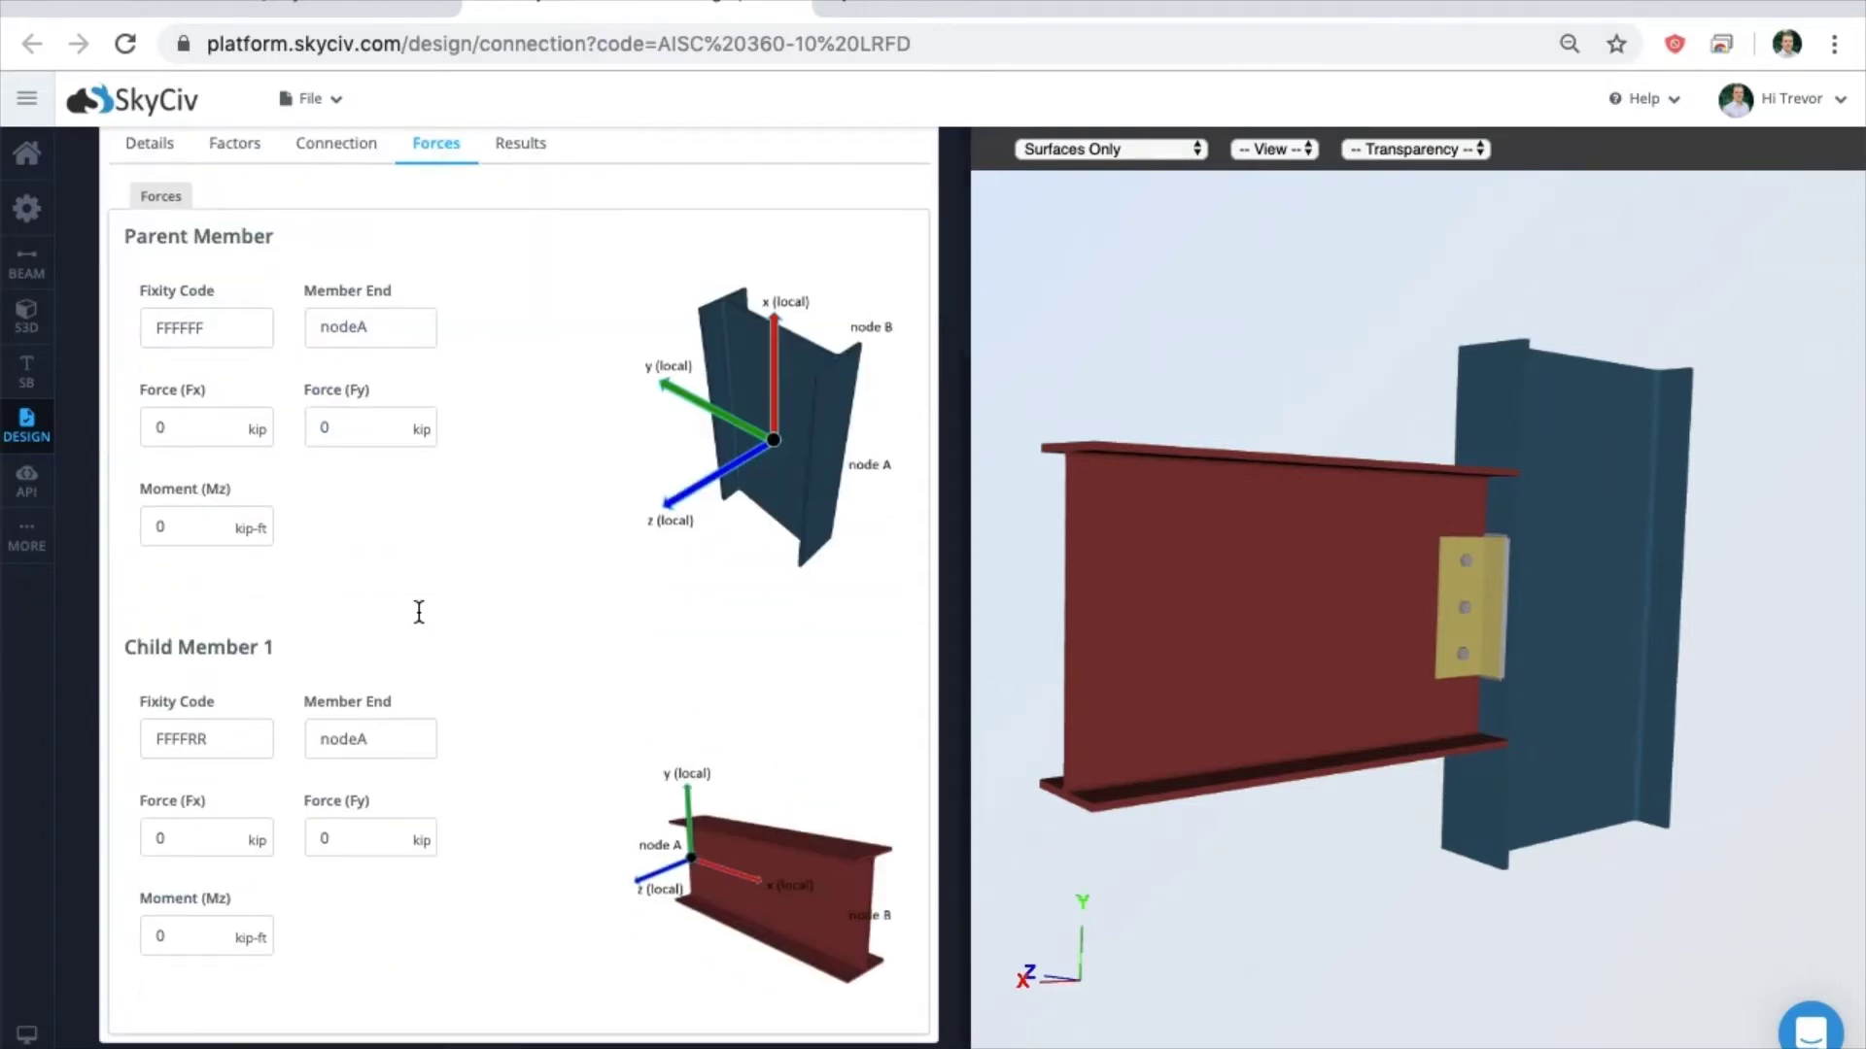
scroll(417, 610, up, 2)
scroll(417, 610, down, 3)
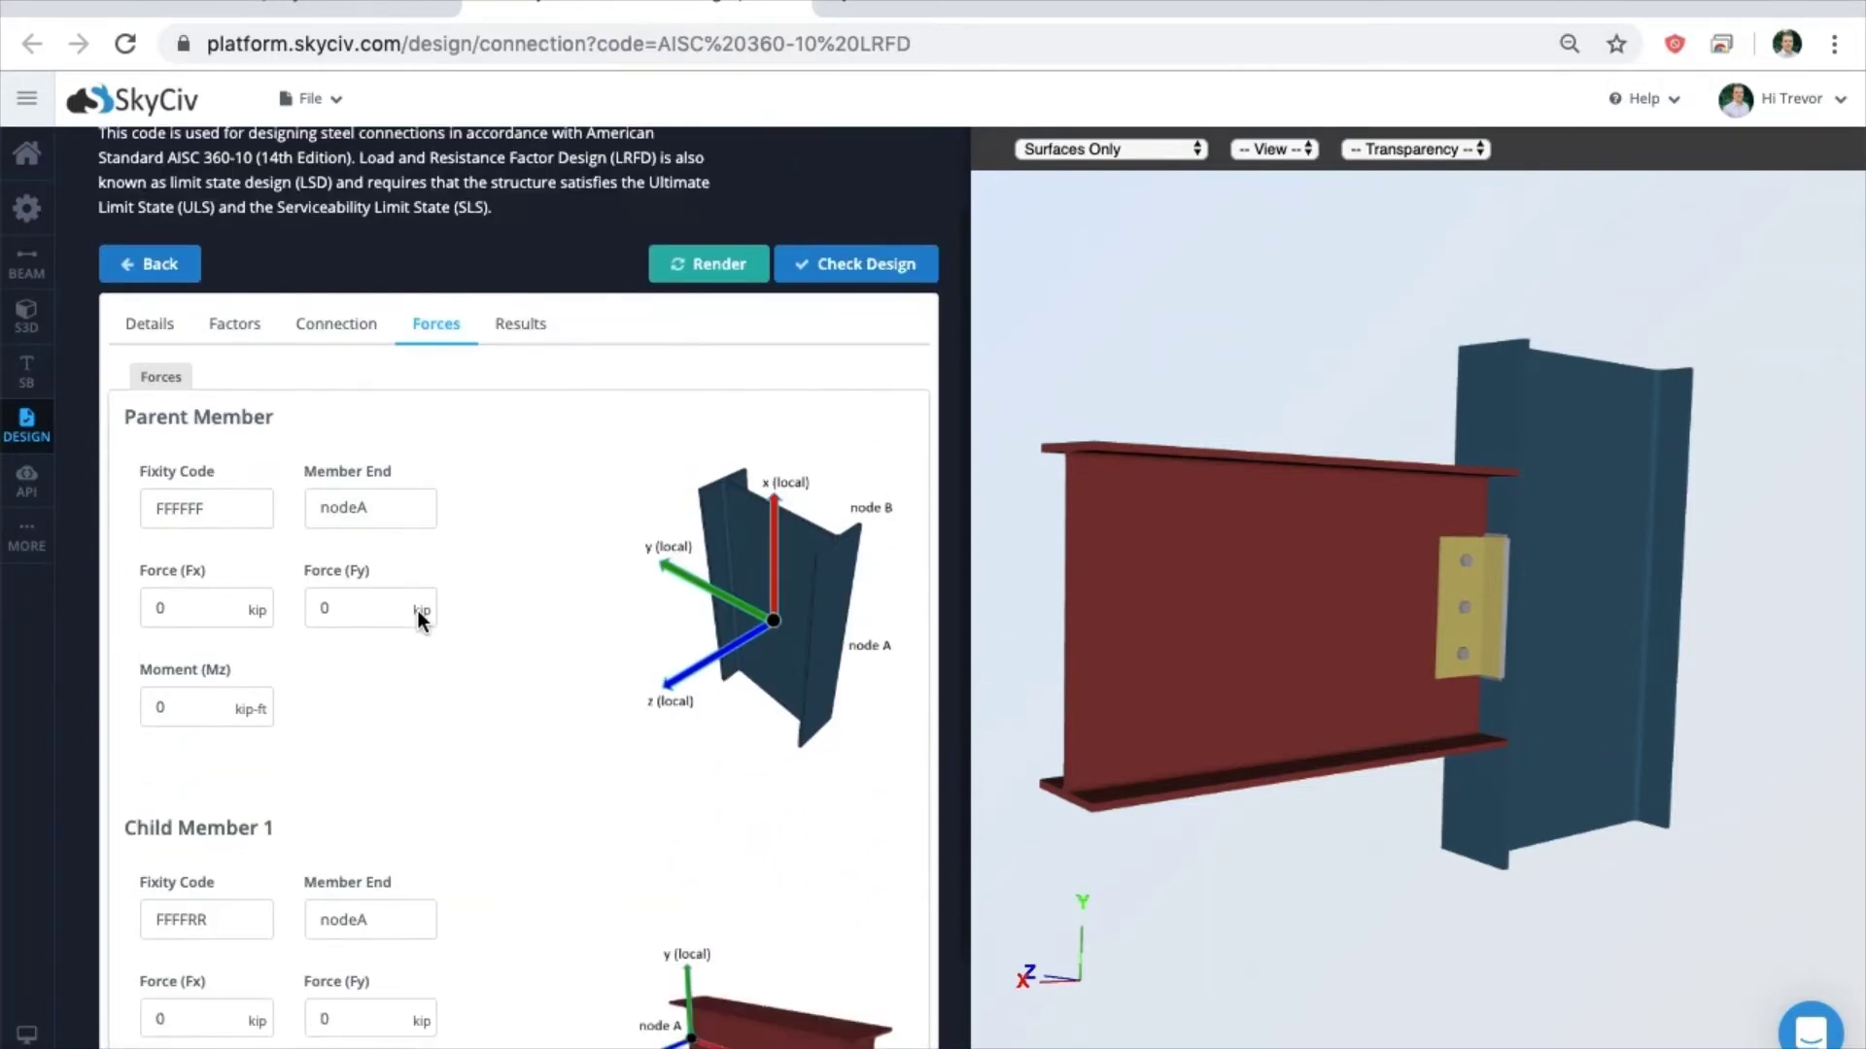
click(179, 424)
key(BackSpace)
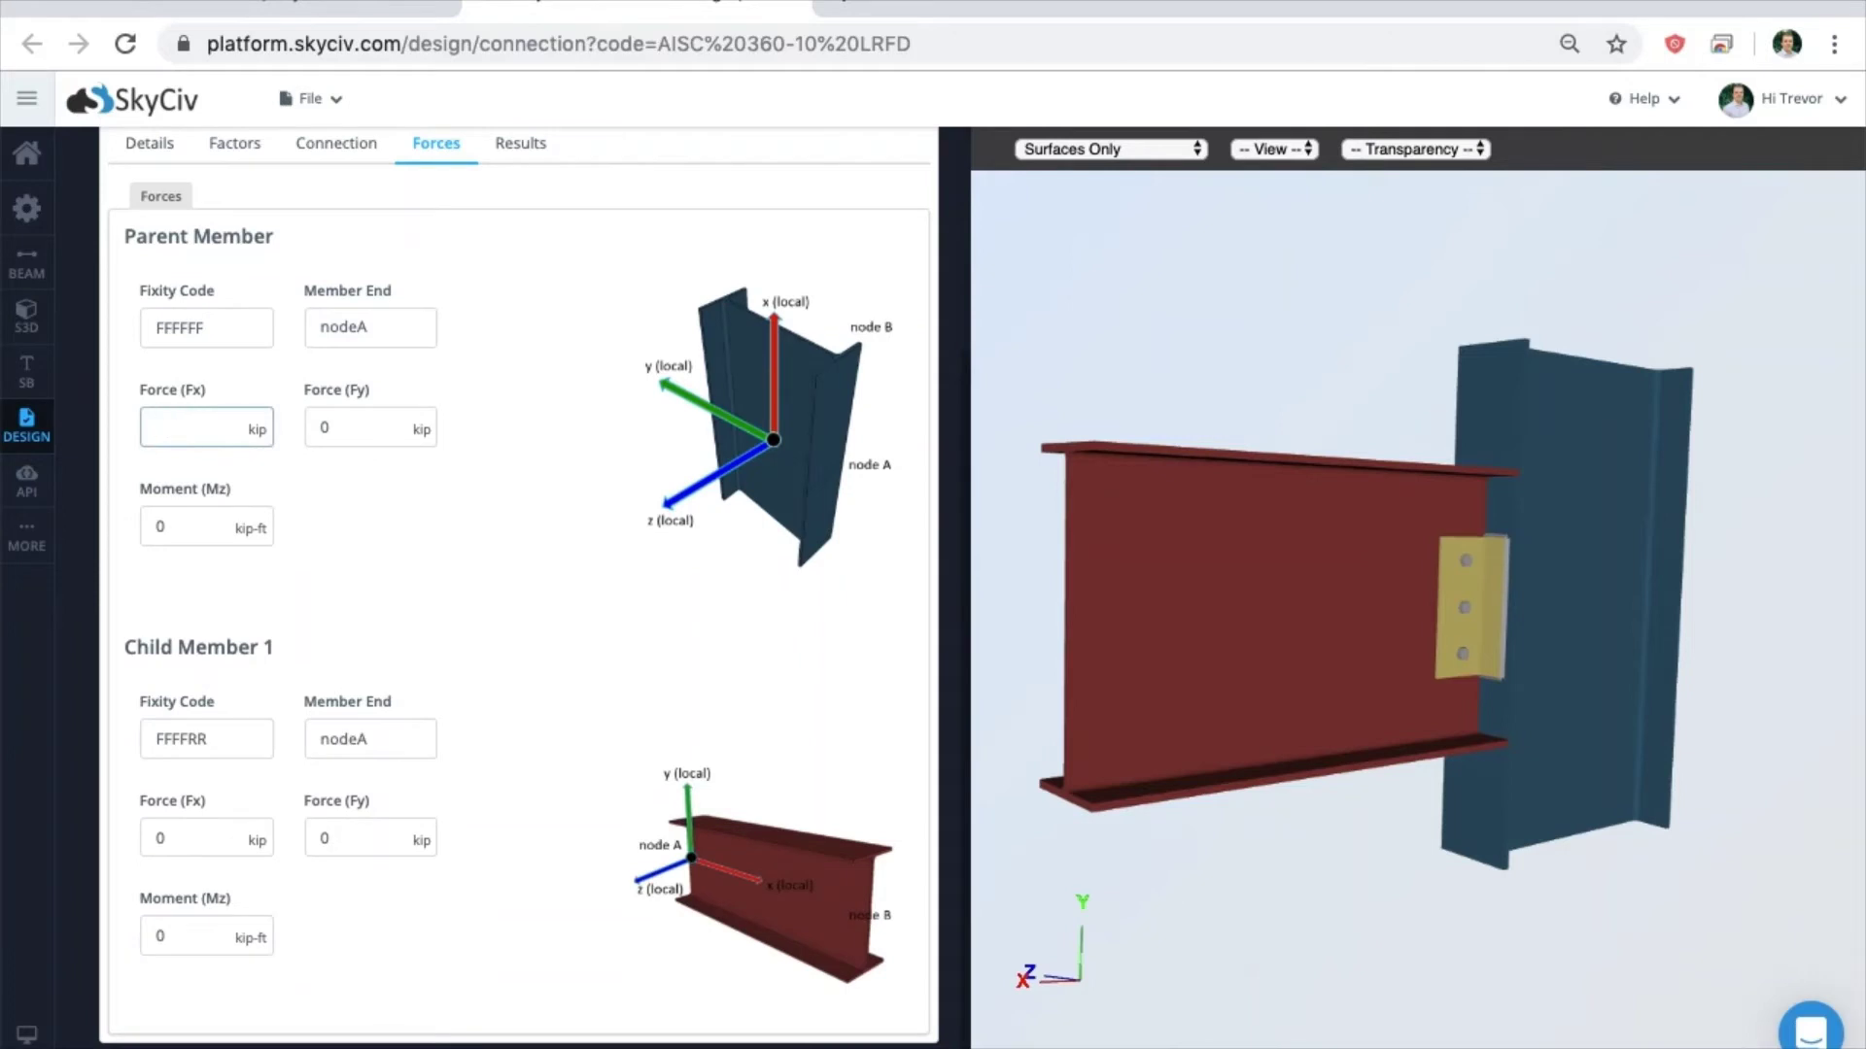
text(50)
Set the parent member Force (Fy) to 10 and Moment (Mz) to 12
click(299, 421)
key(Delete)
text(`0)
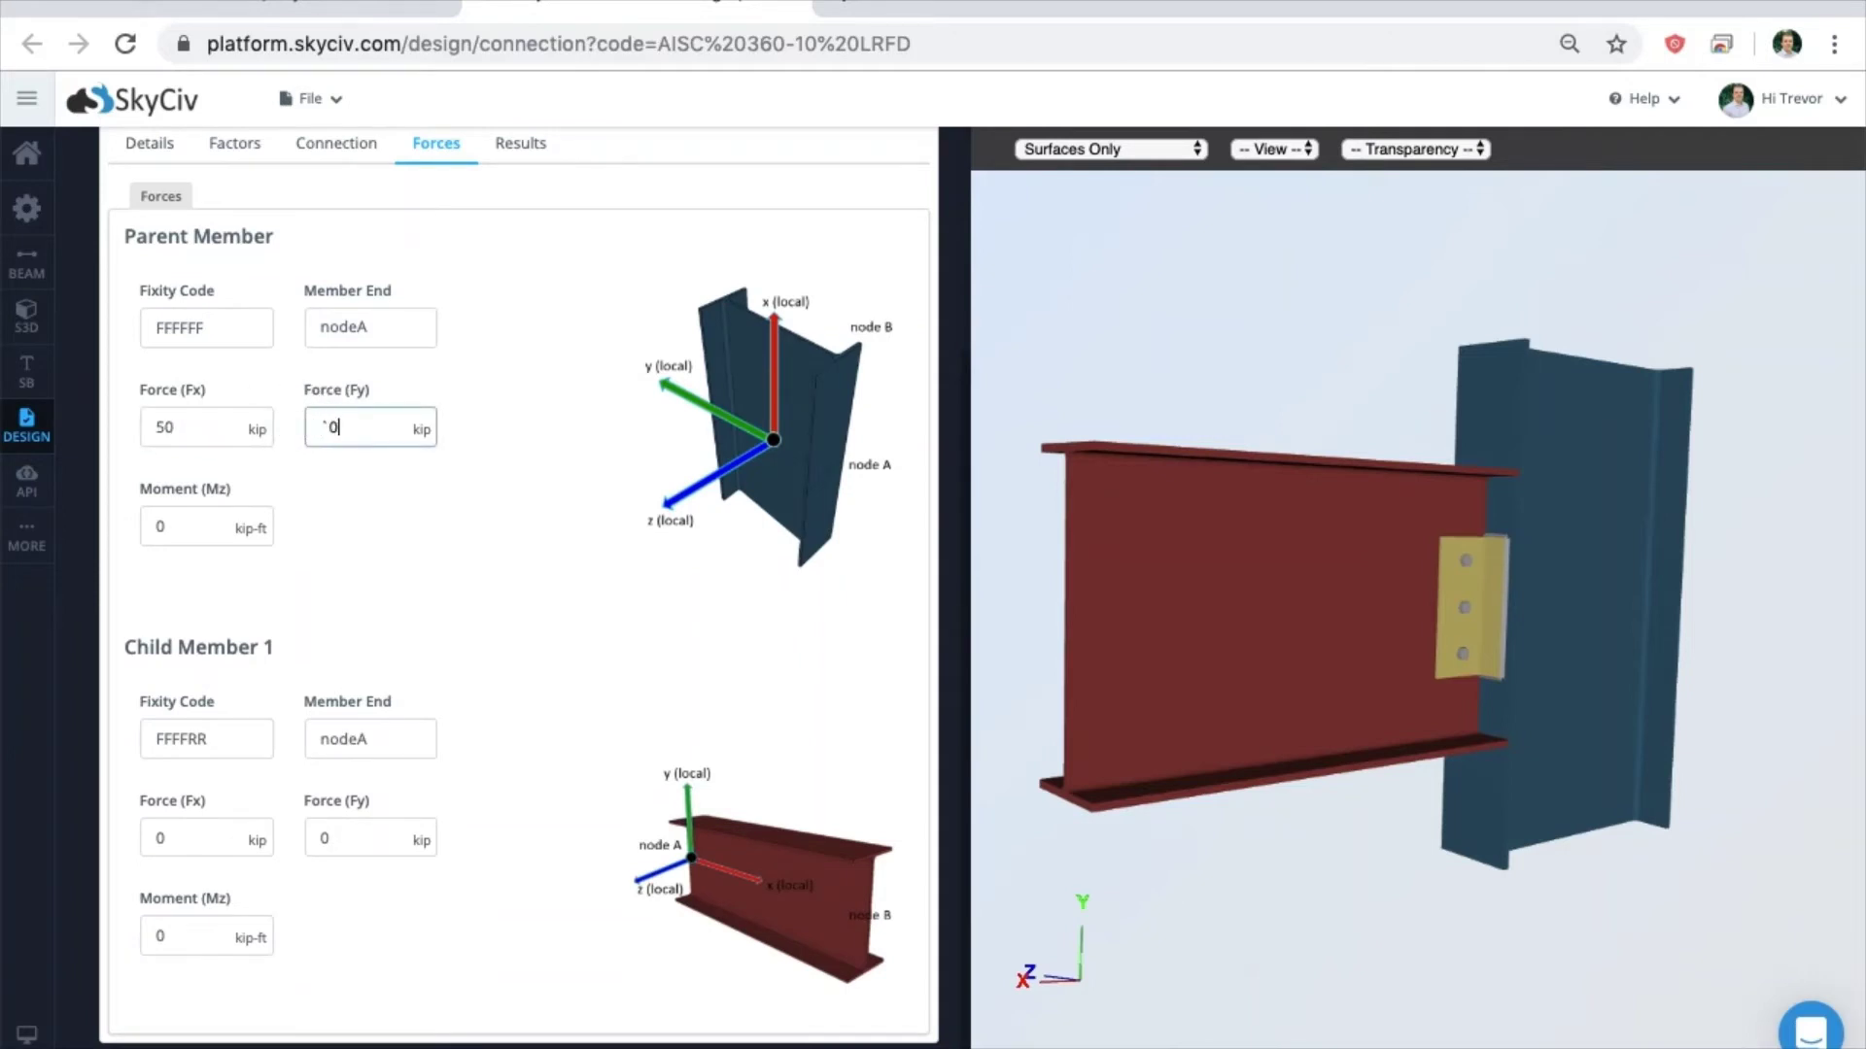
key(BackSpace)
key(BackSpace)
text(10)
click(193, 529)
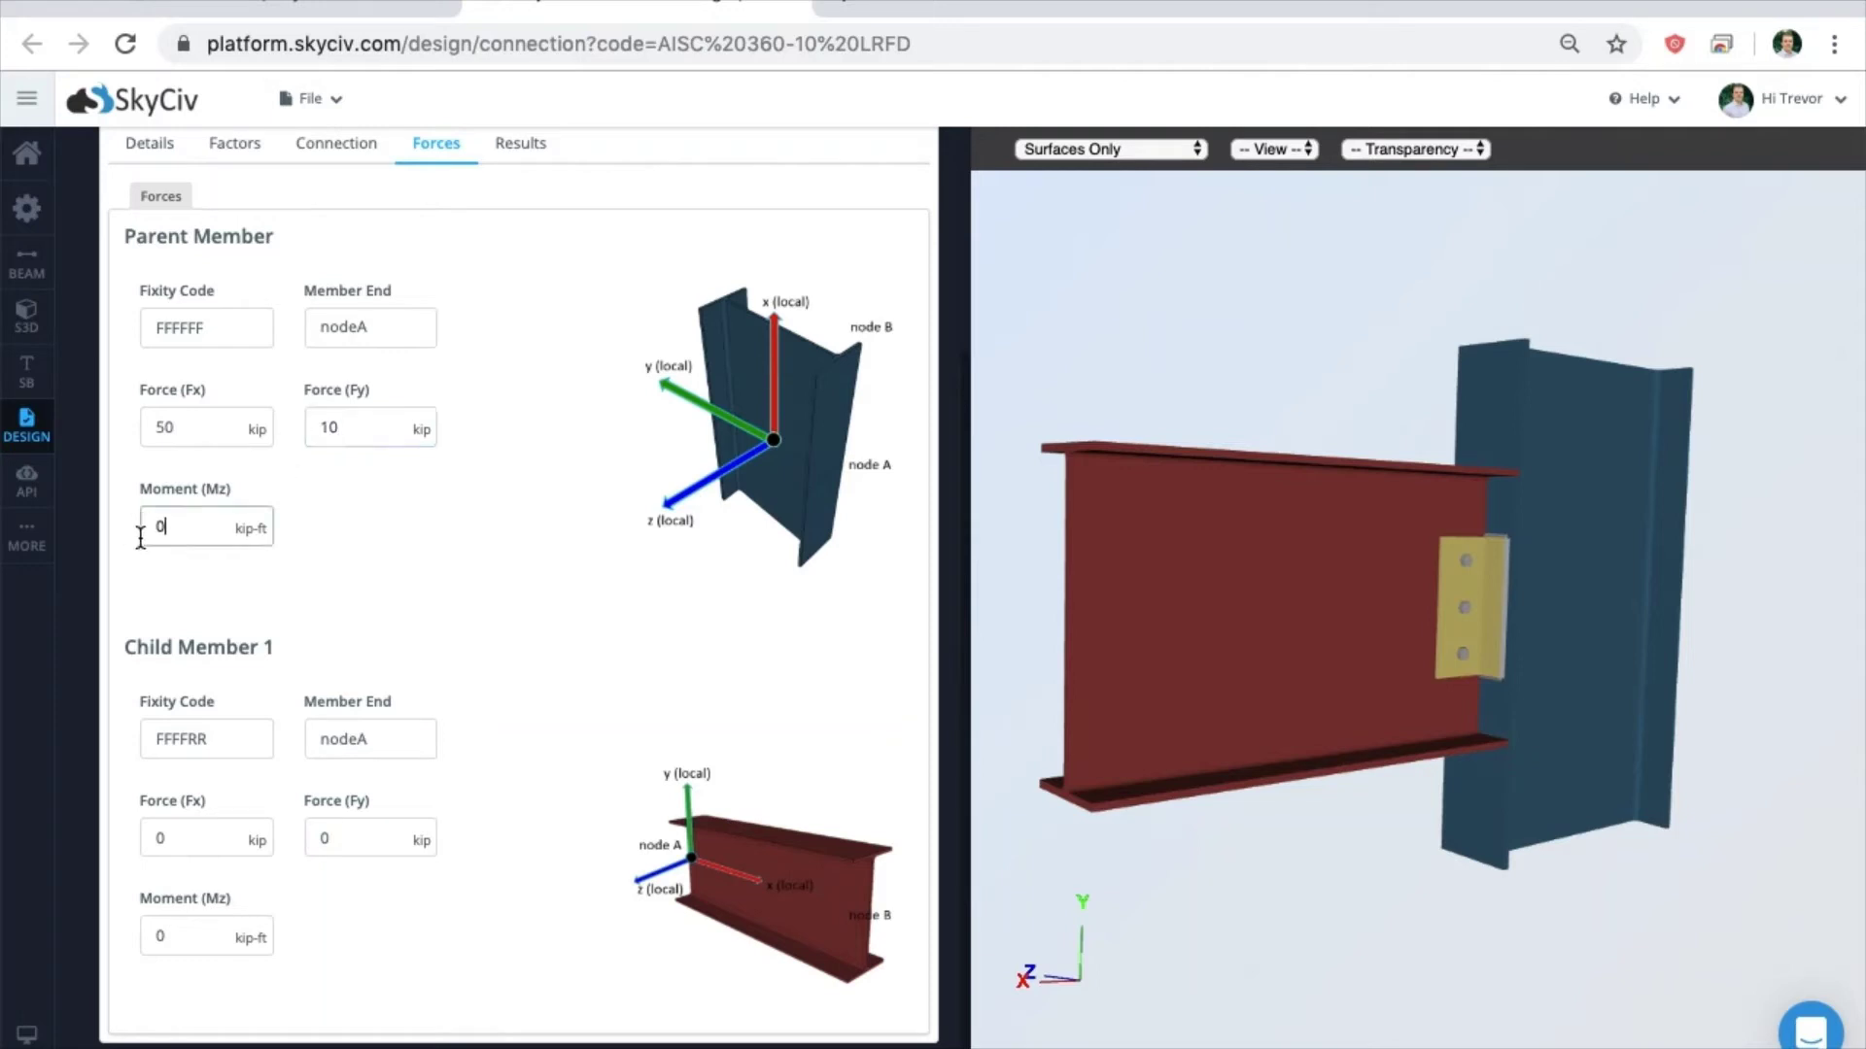
key(BackSpace)
text(12)
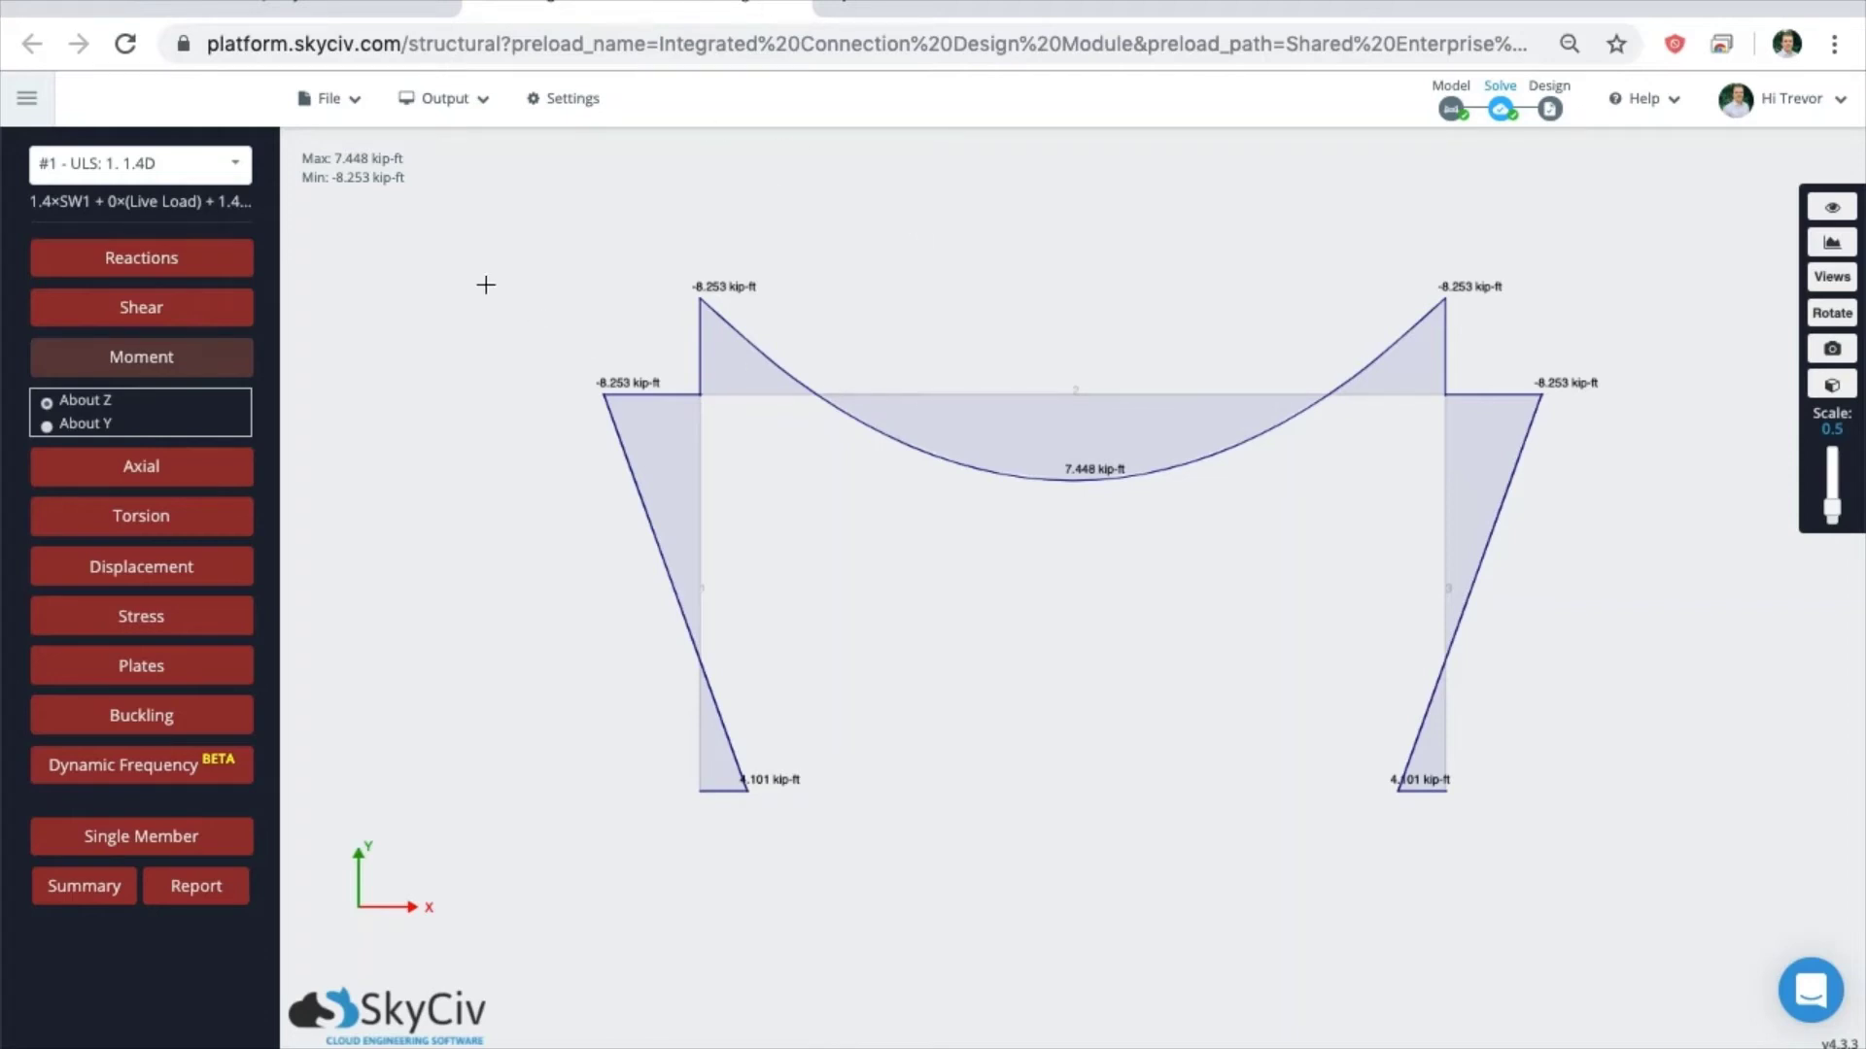
Display the Envelope Absolute Max moment diagram in the solve results
click(142, 184)
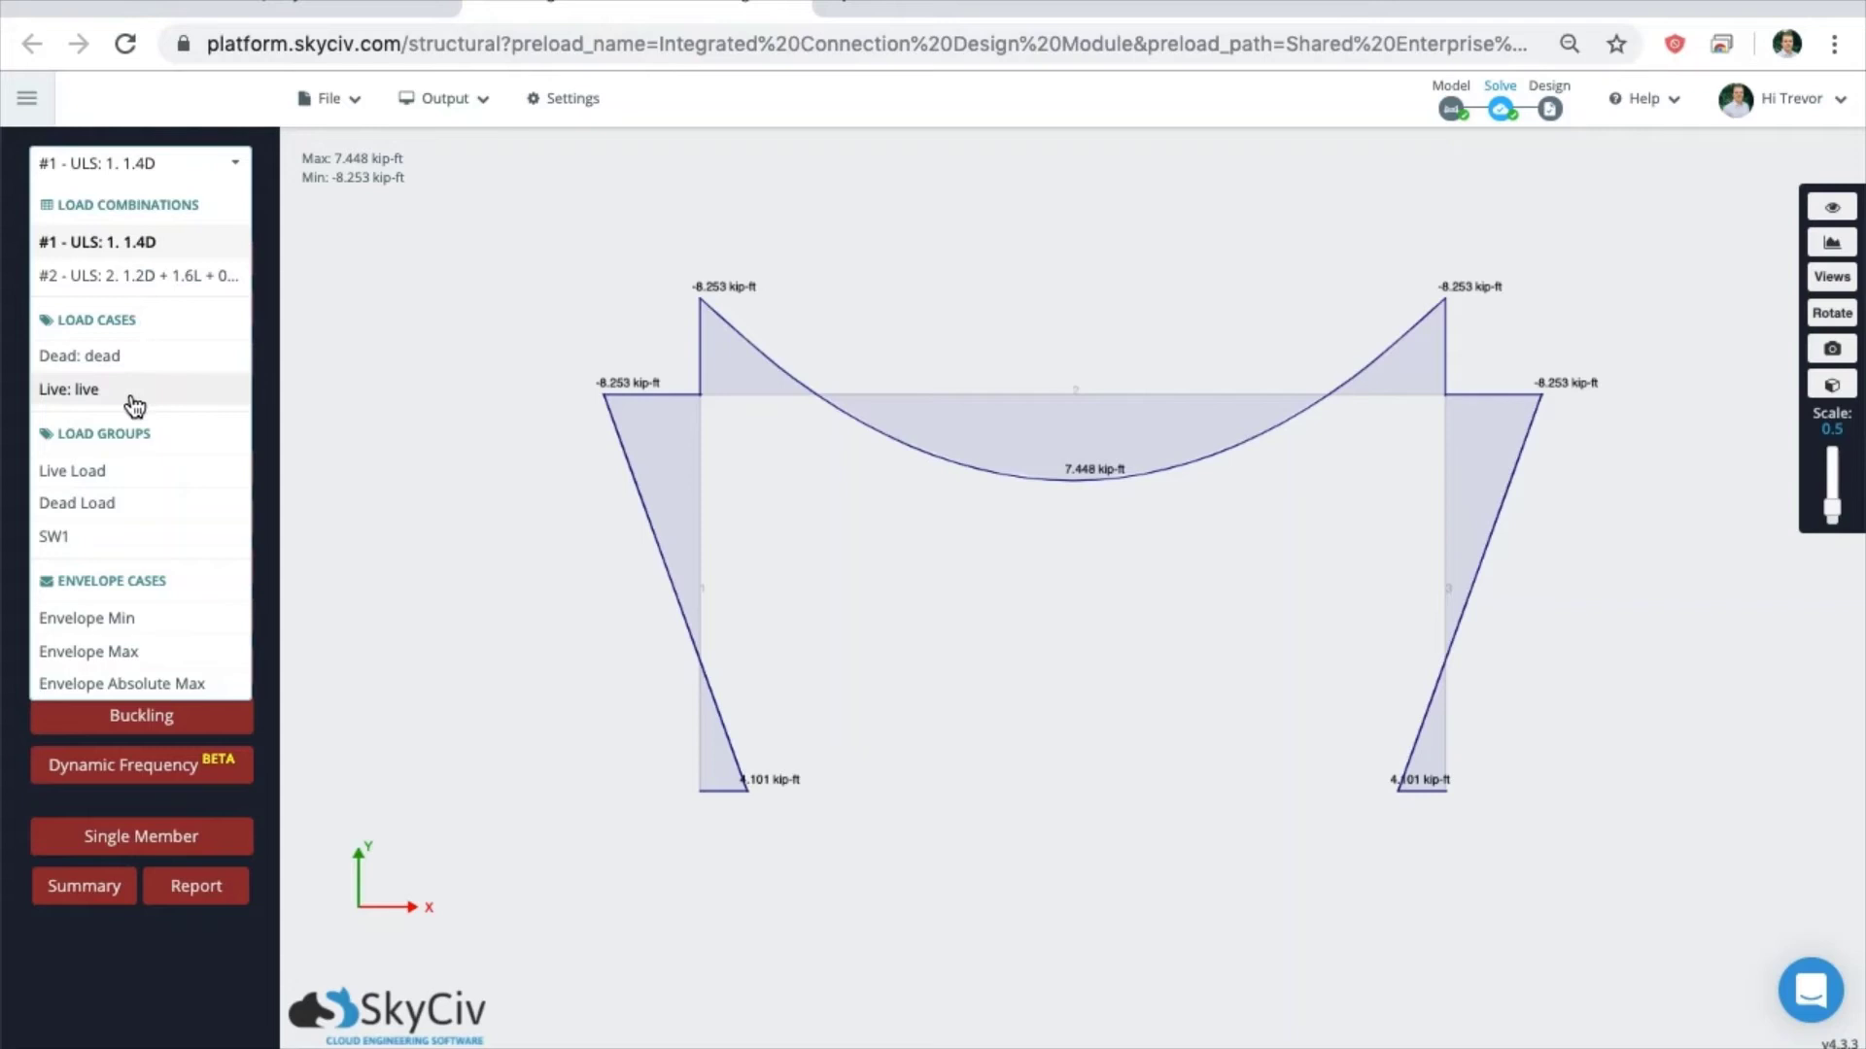
click(144, 688)
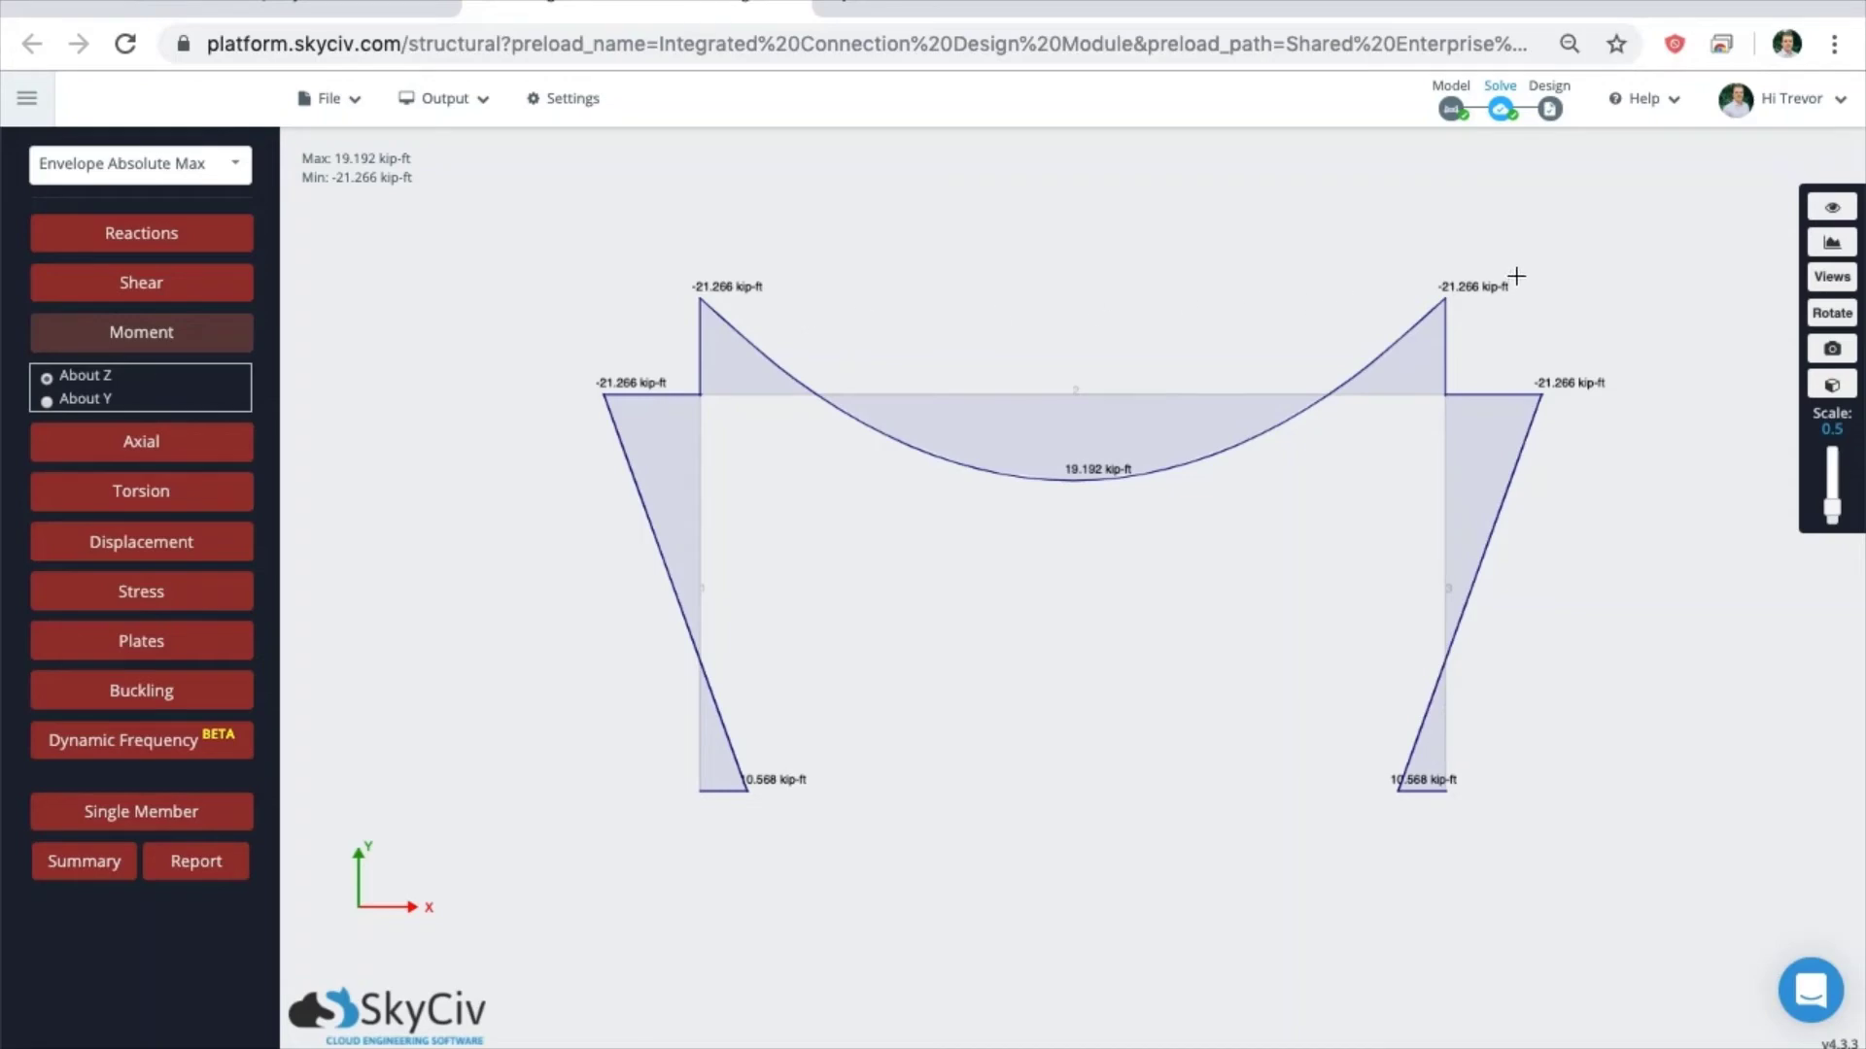
Start steel Connection Design with AISC 360-10 LRFD and add a Double Angle assembly
click(1552, 164)
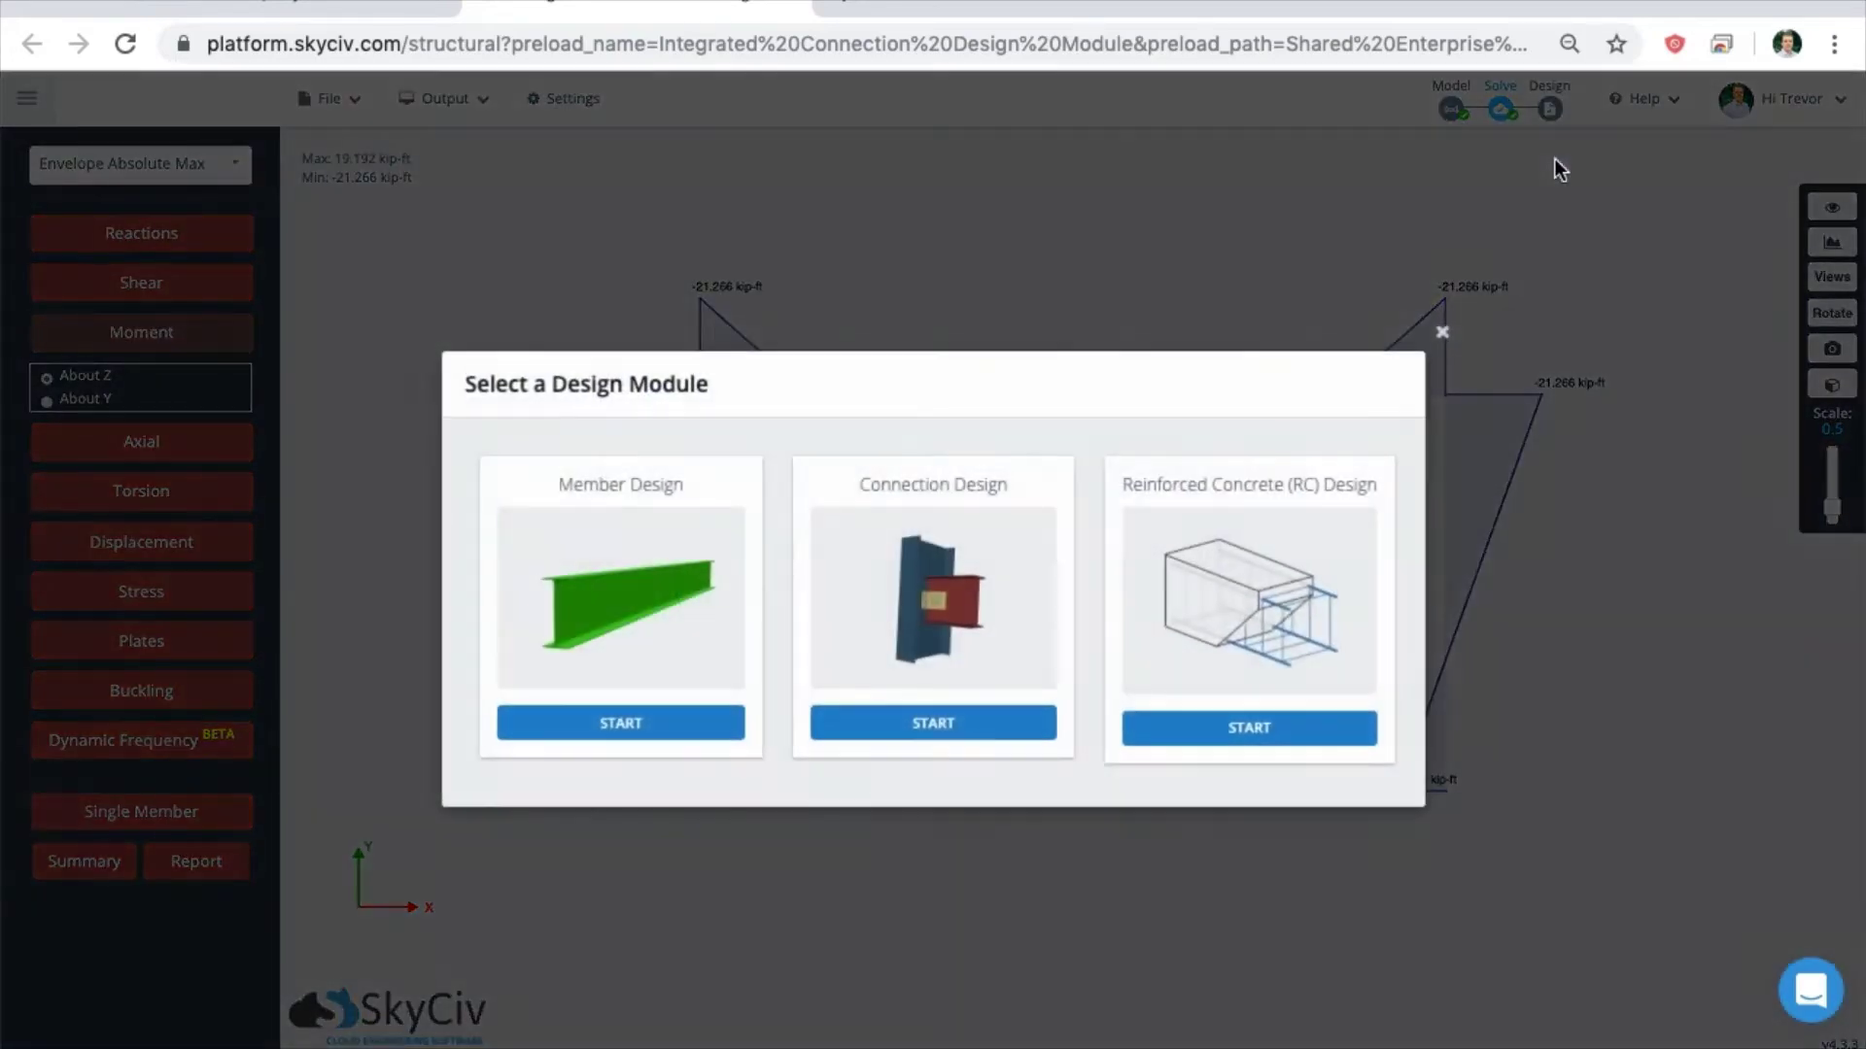
click(918, 596)
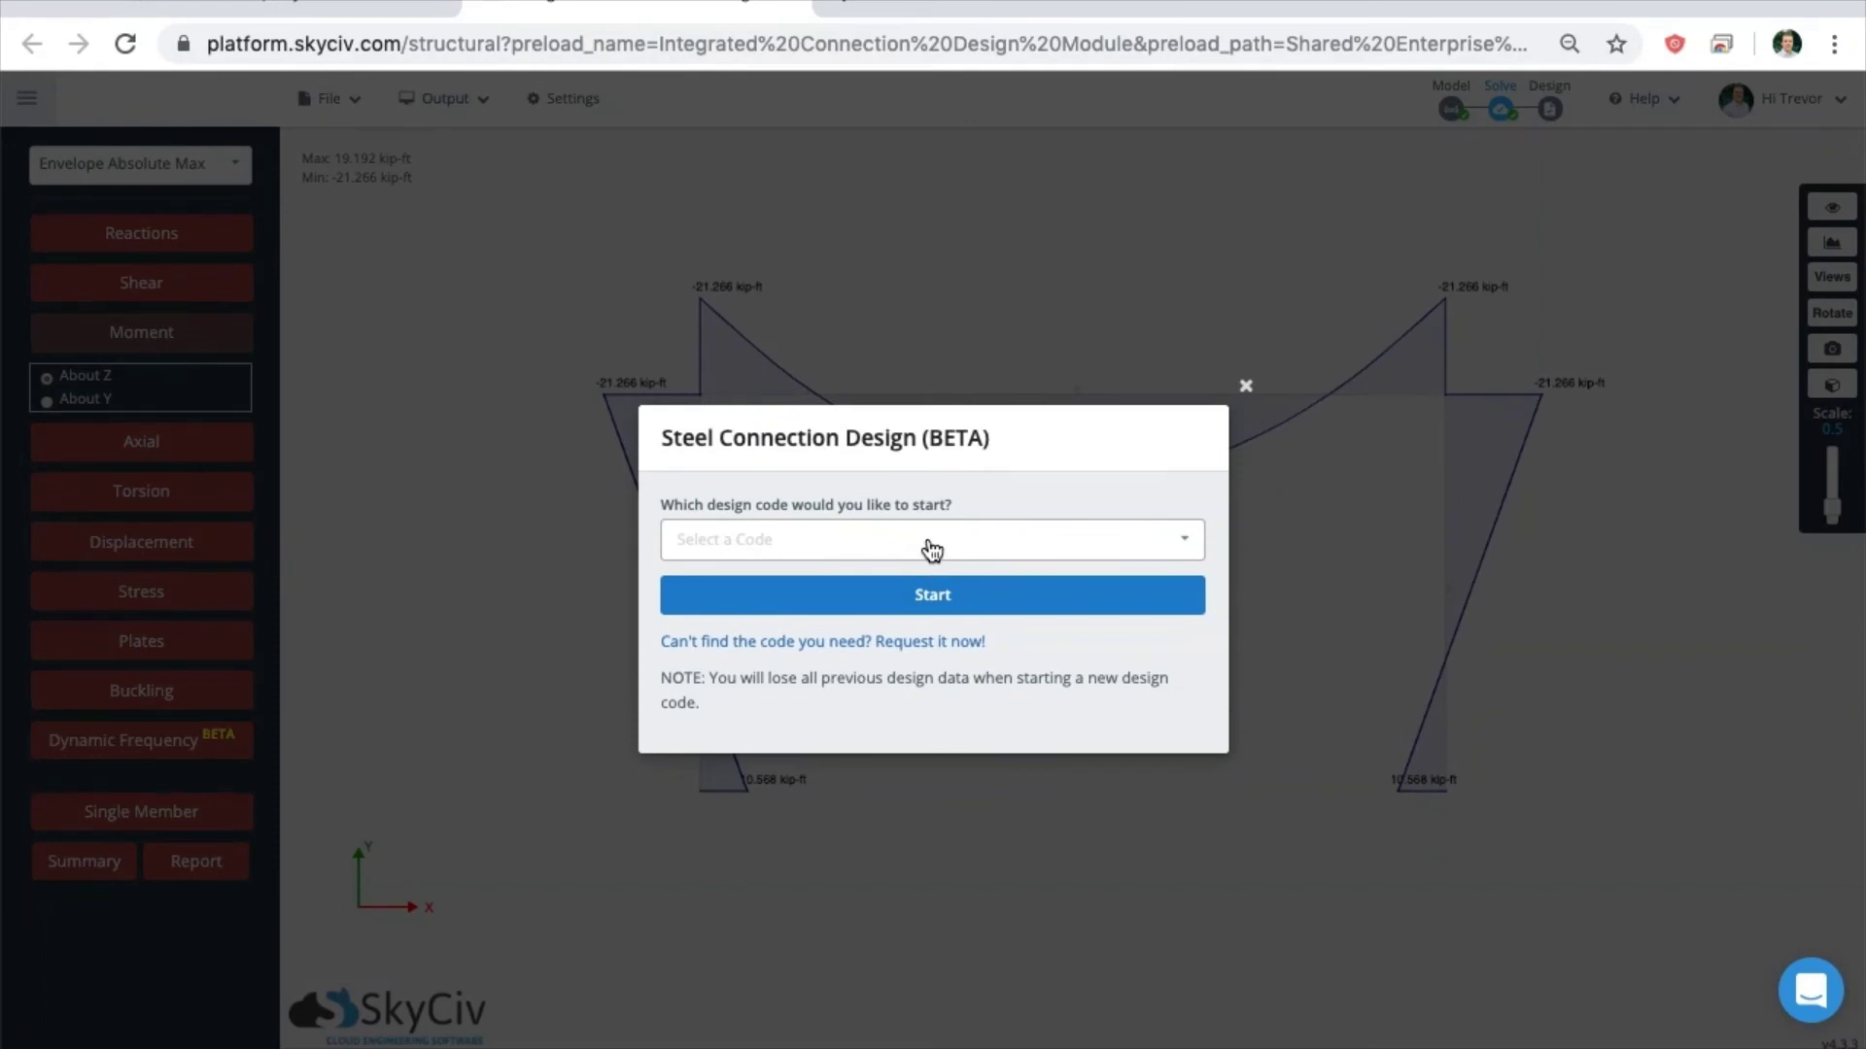
click(933, 550)
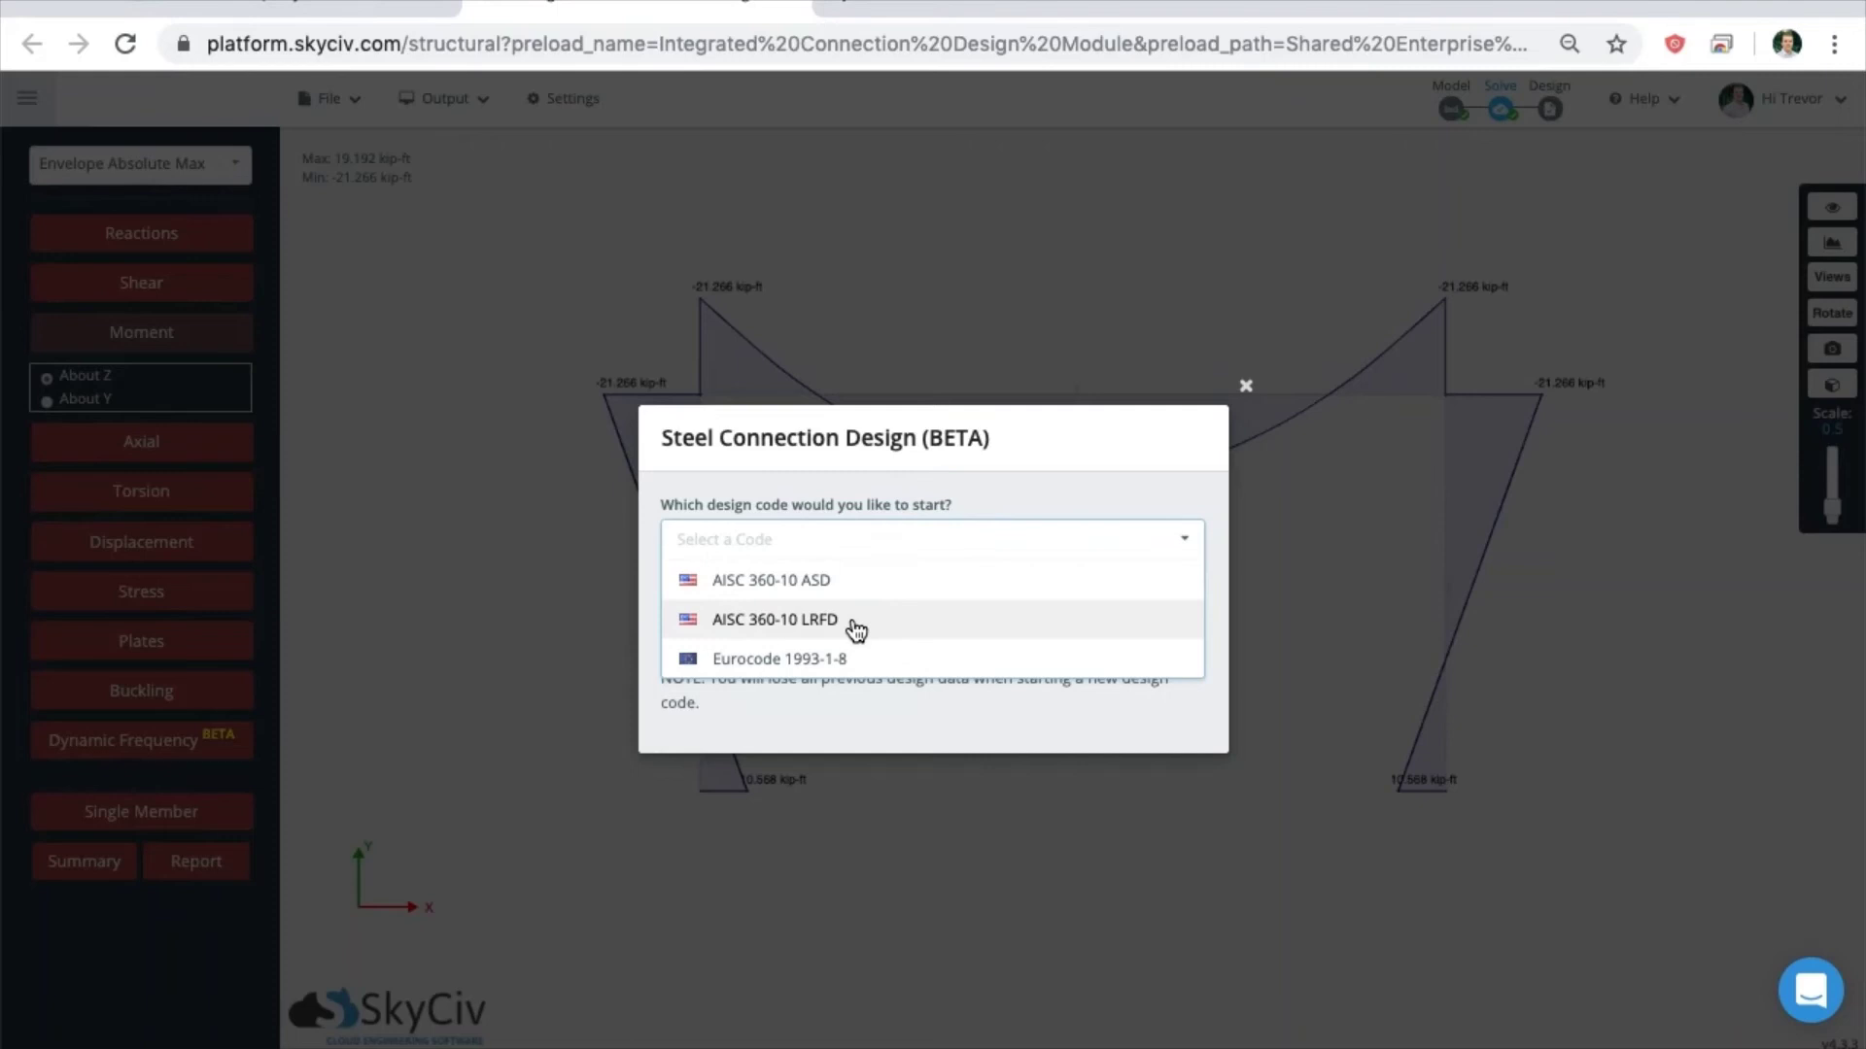
click(856, 622)
click(888, 604)
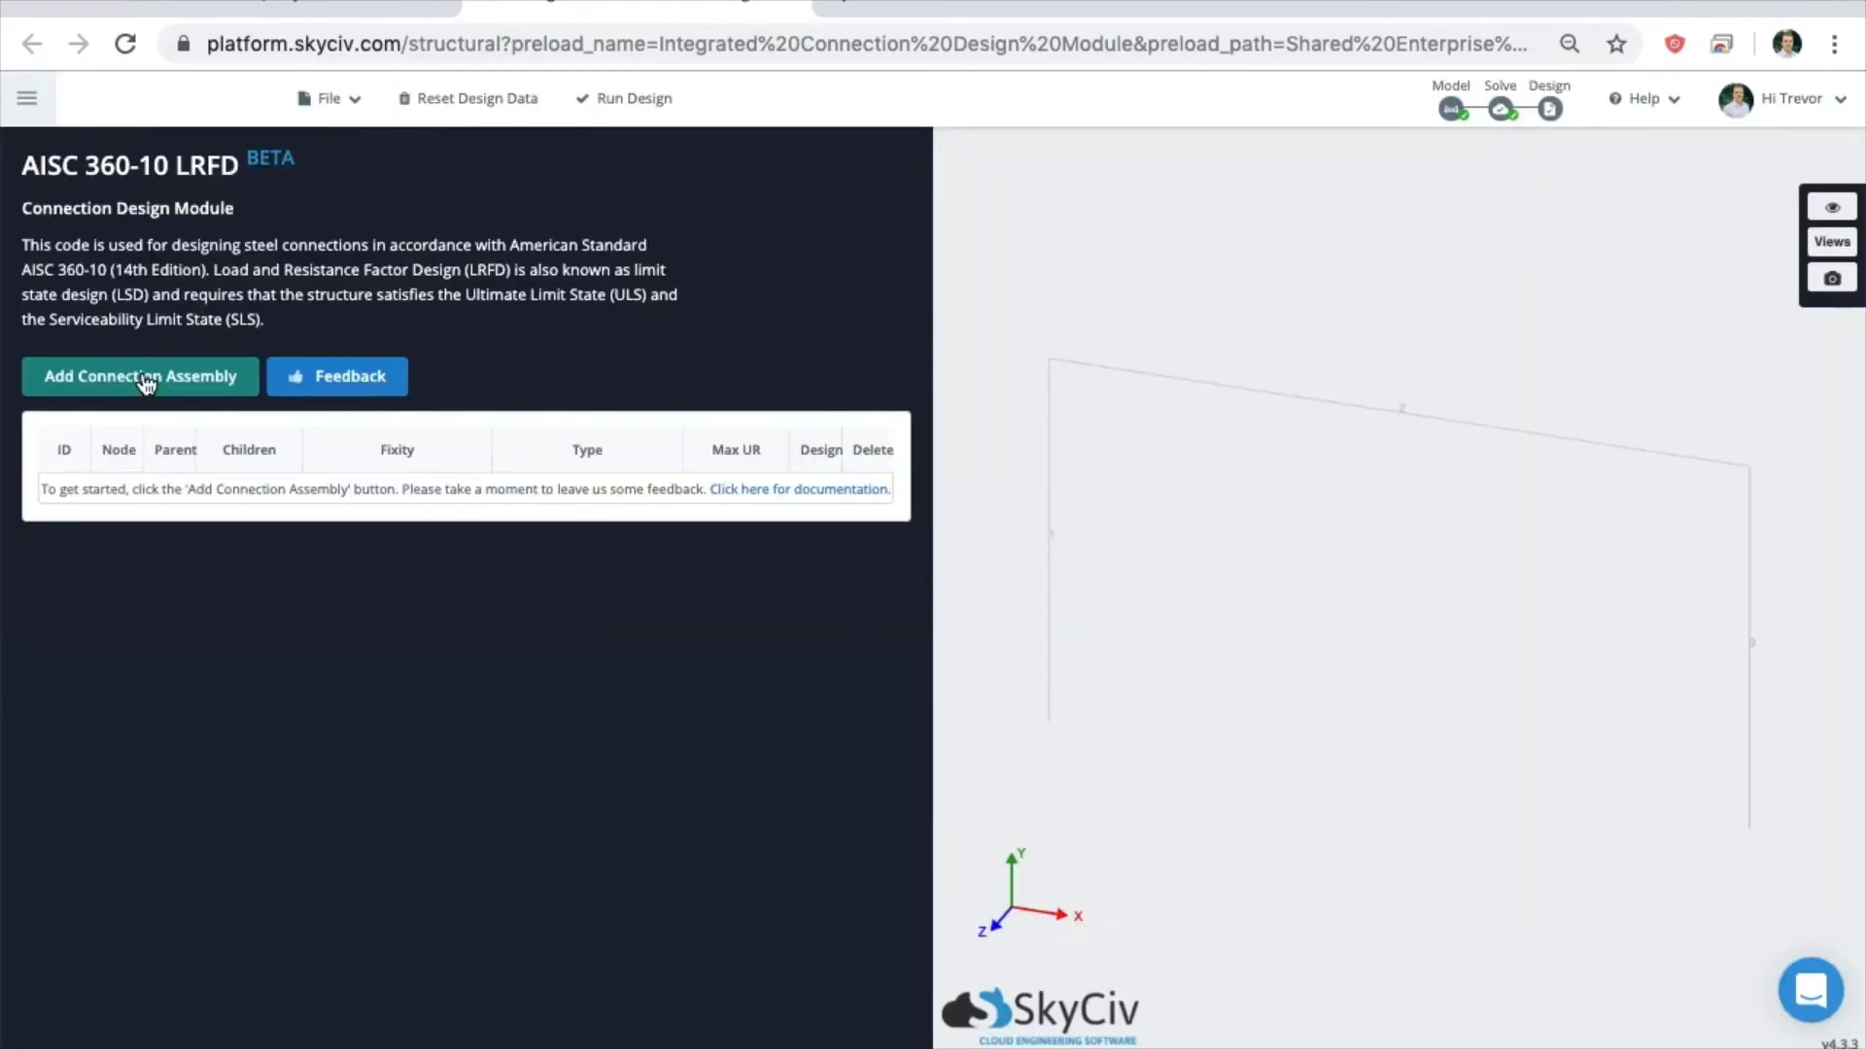
click(146, 379)
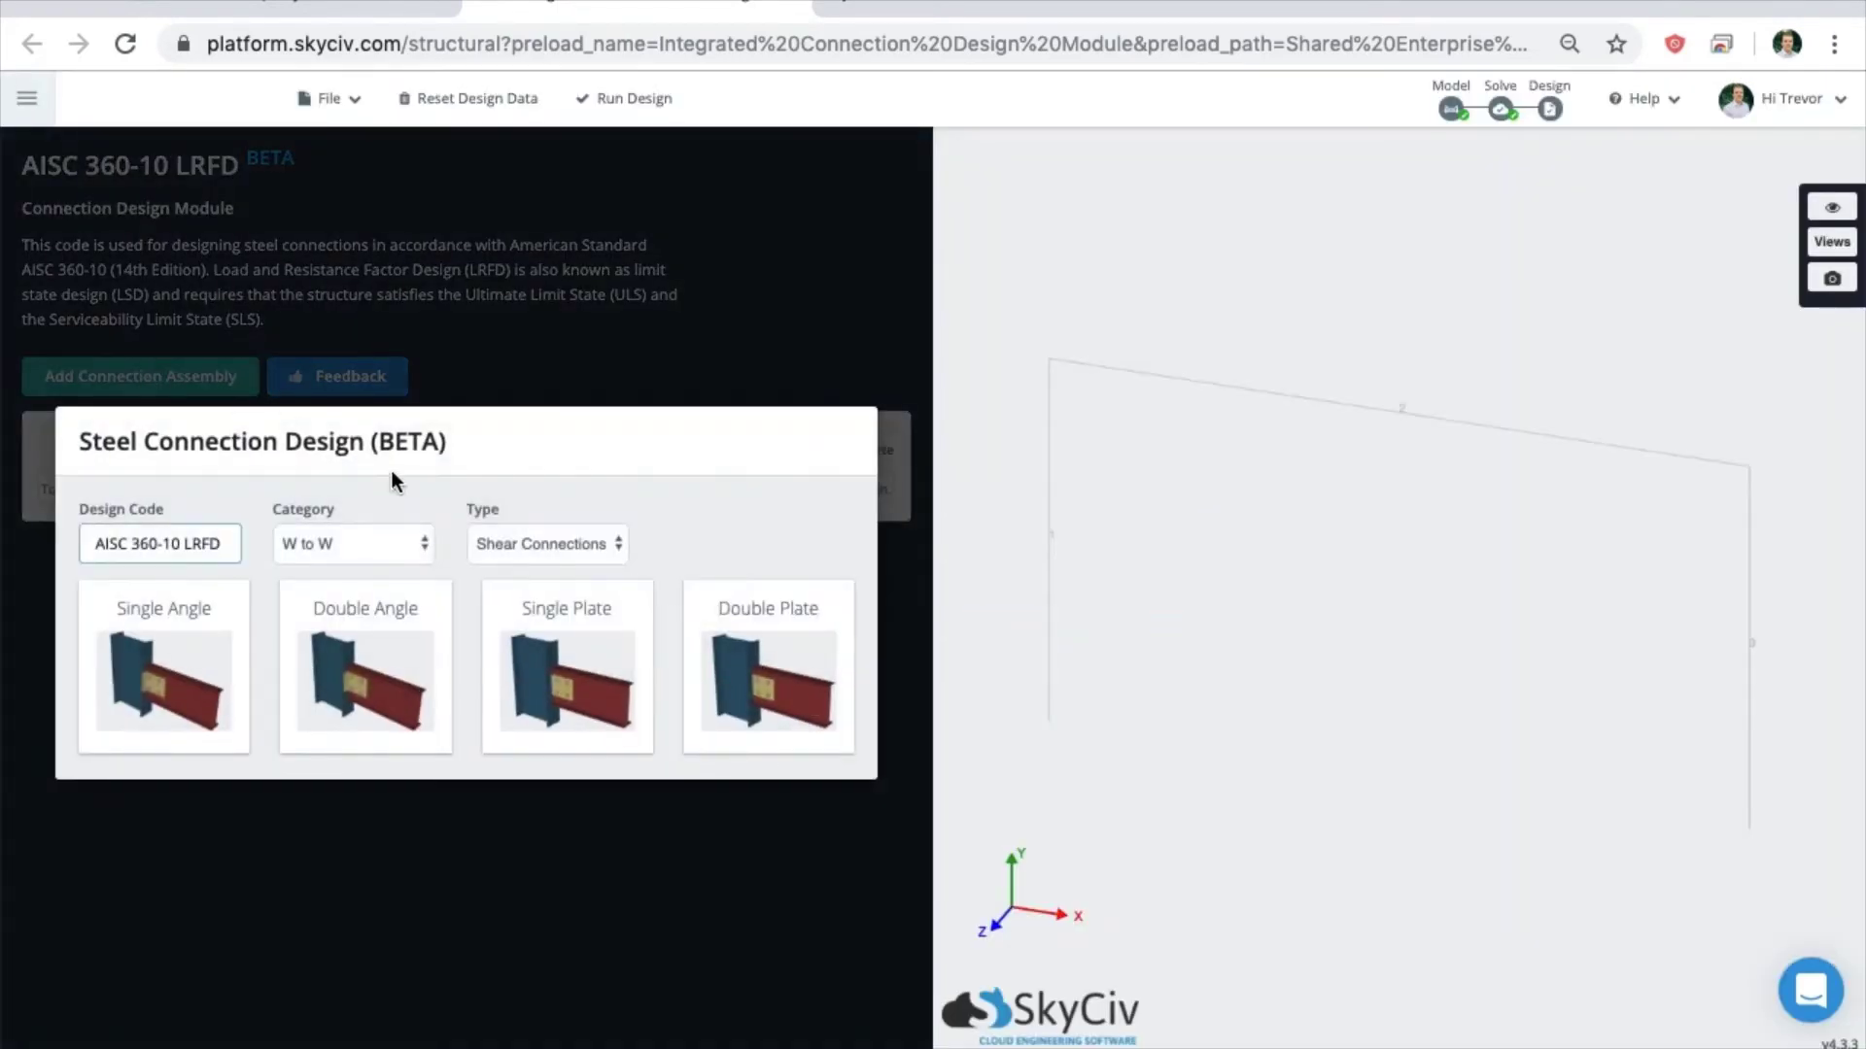
click(380, 669)
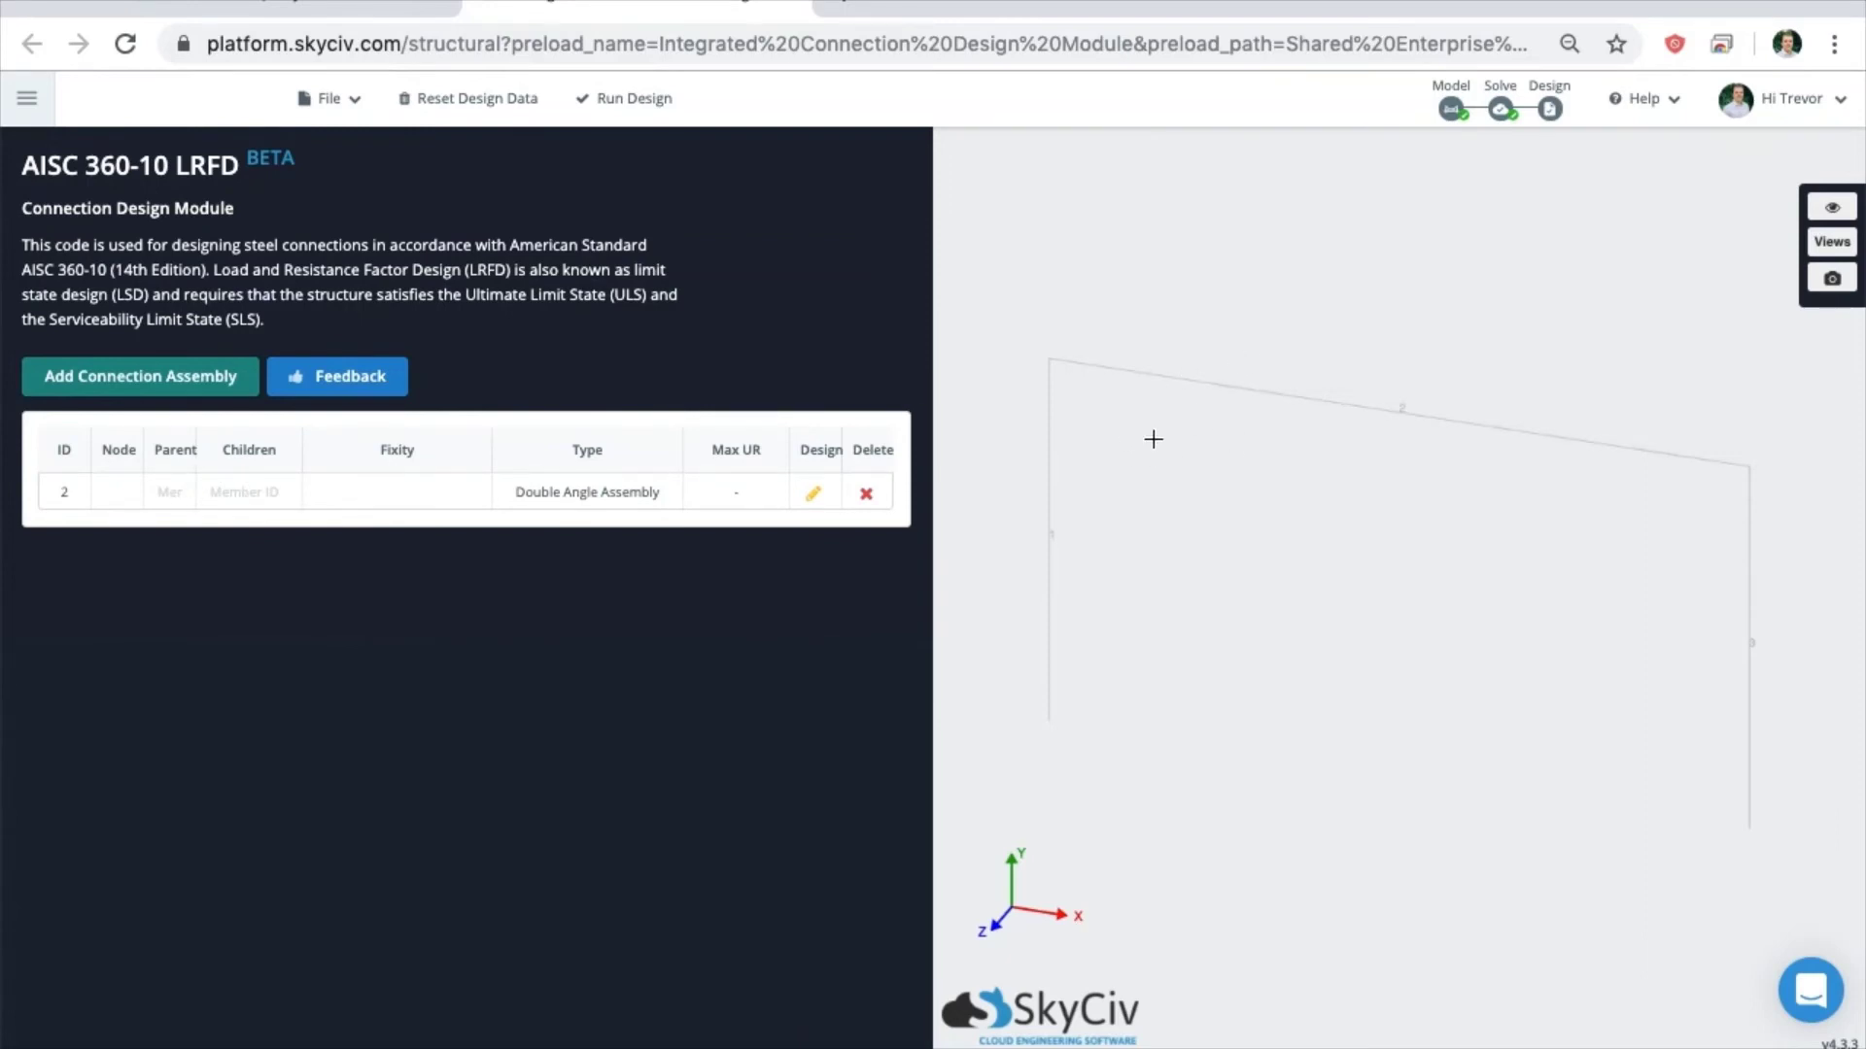
Set member 1 as Parent and member 2 as Children in the double-angle assembly row
click(168, 493)
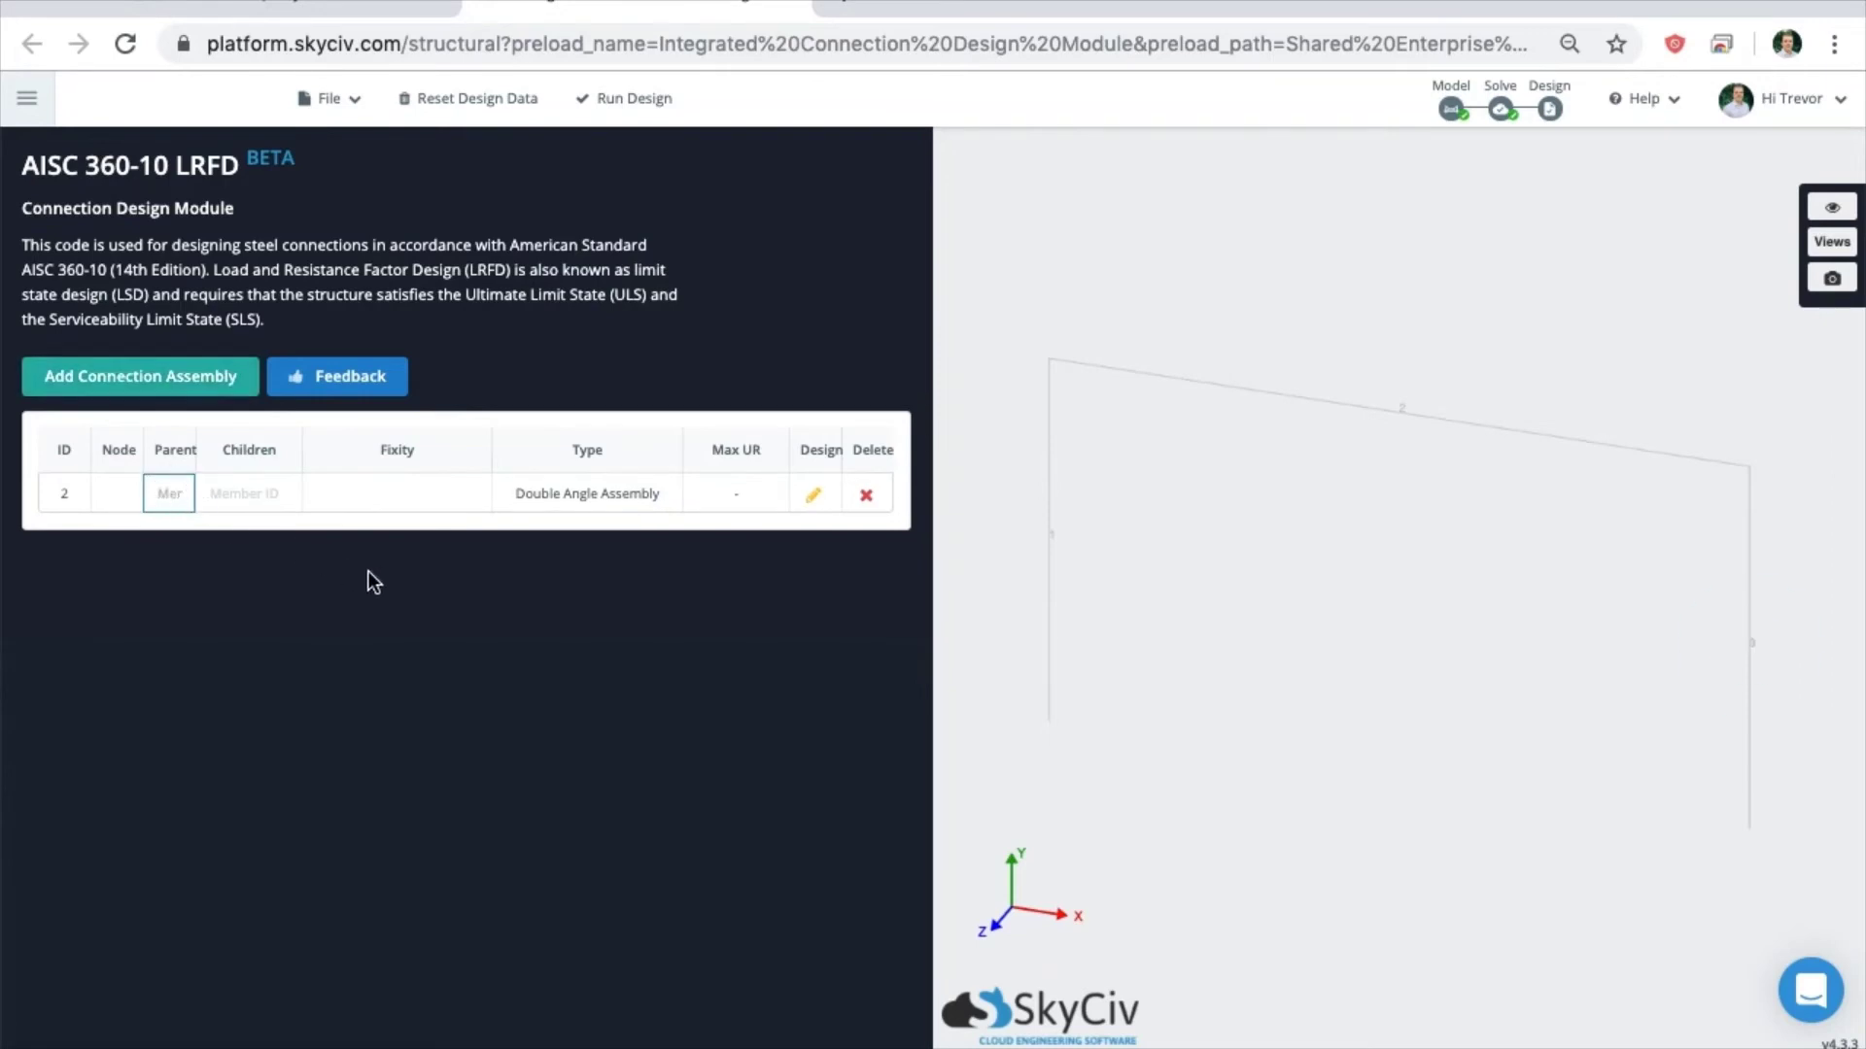
text(1)
click(245, 494)
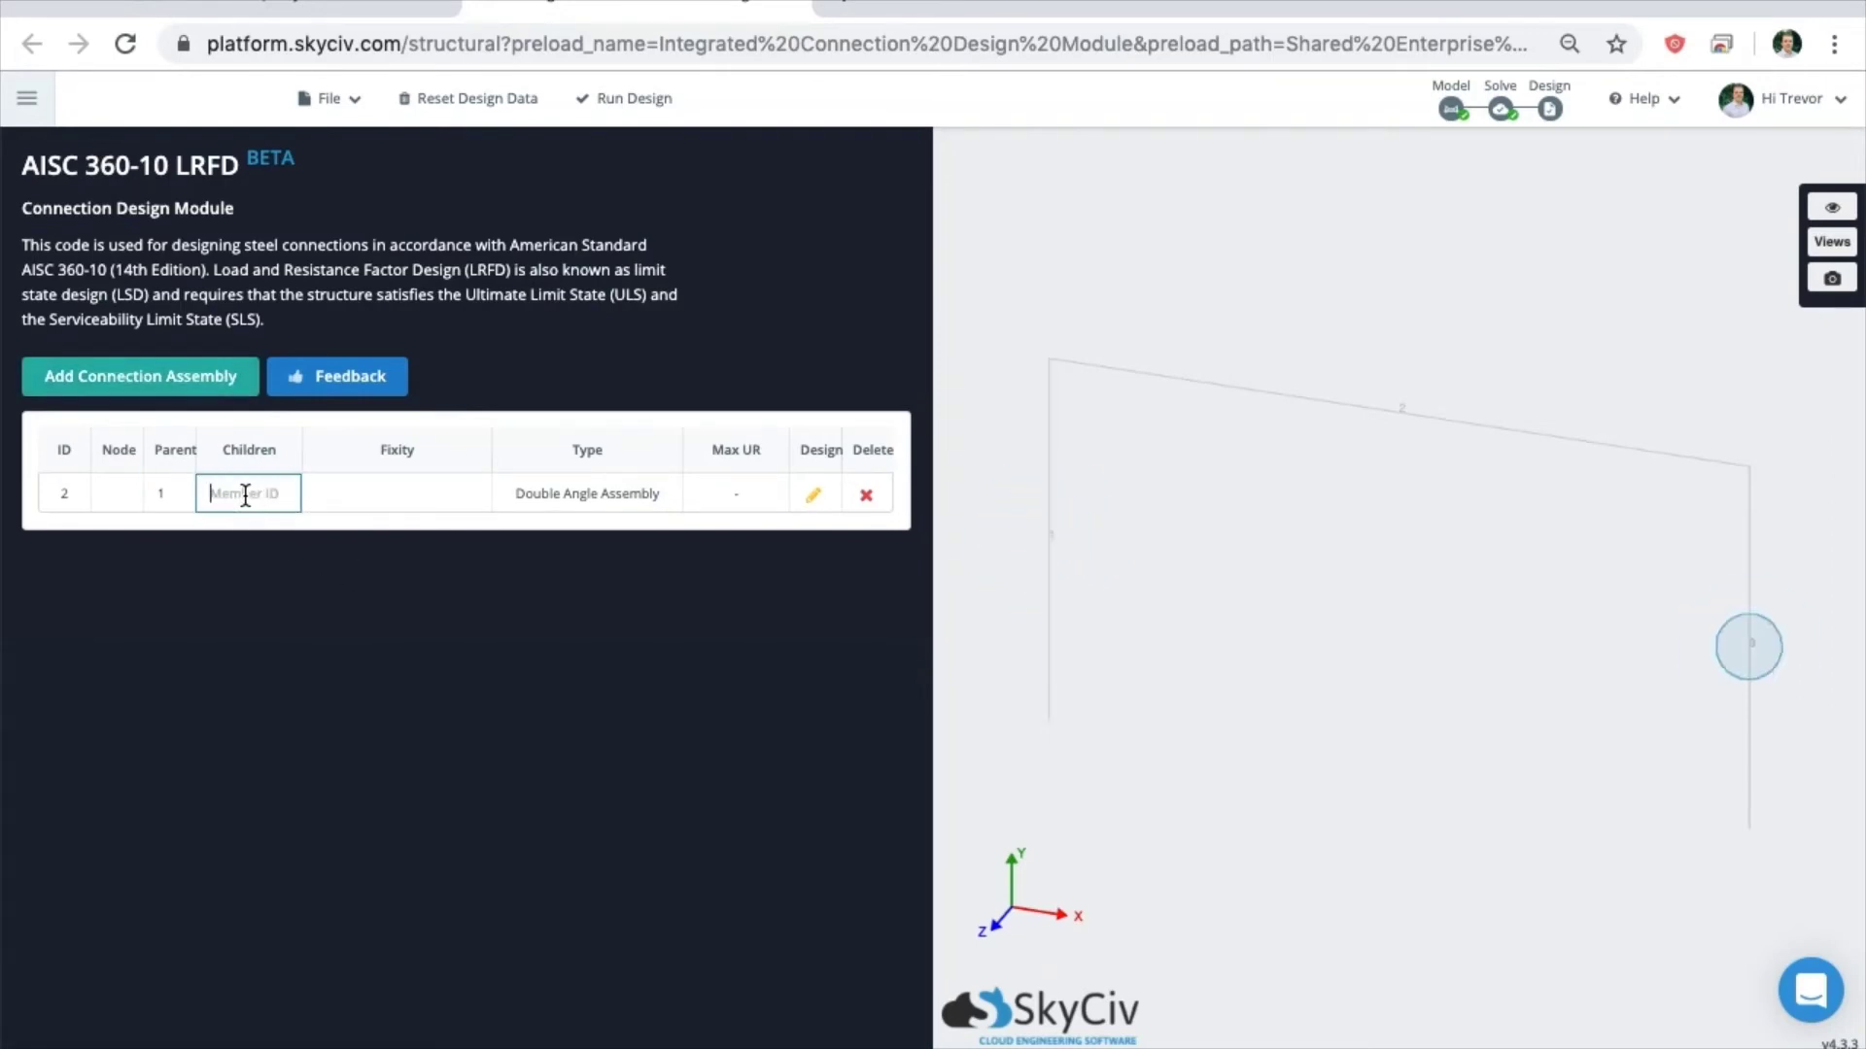
text(2)
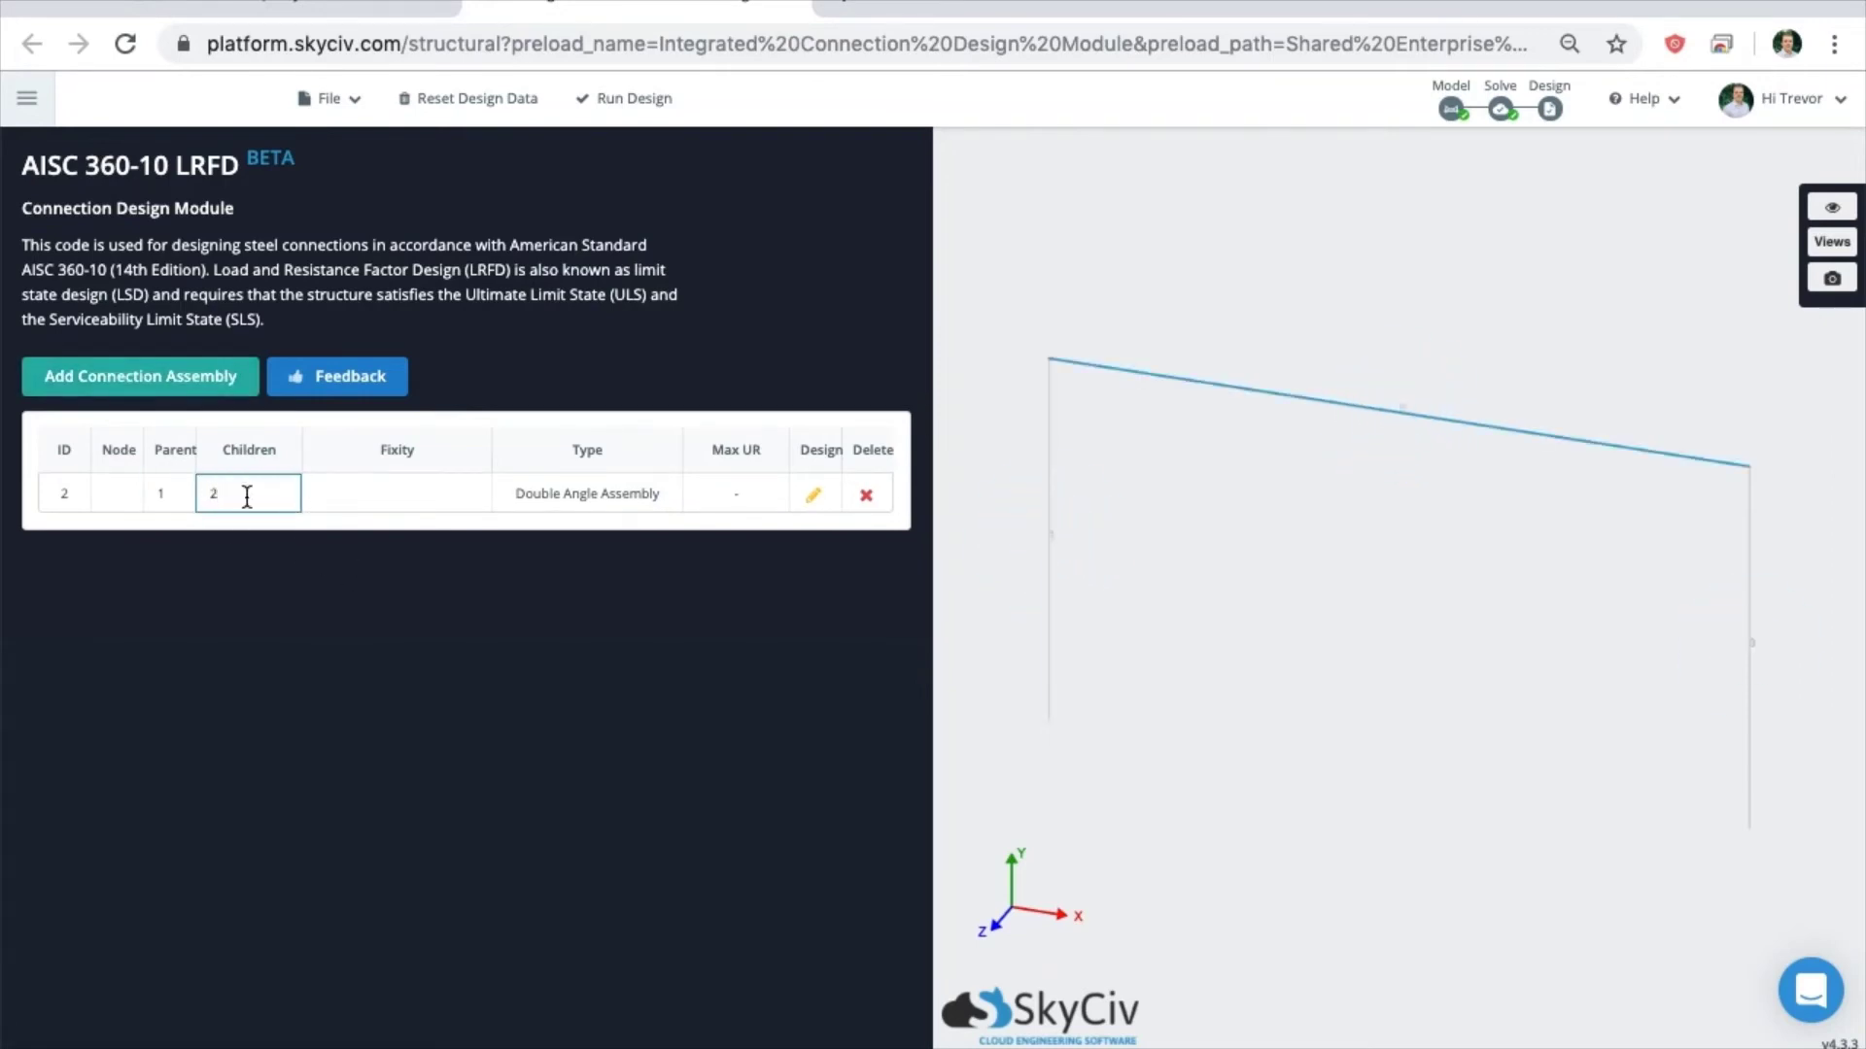
click(367, 496)
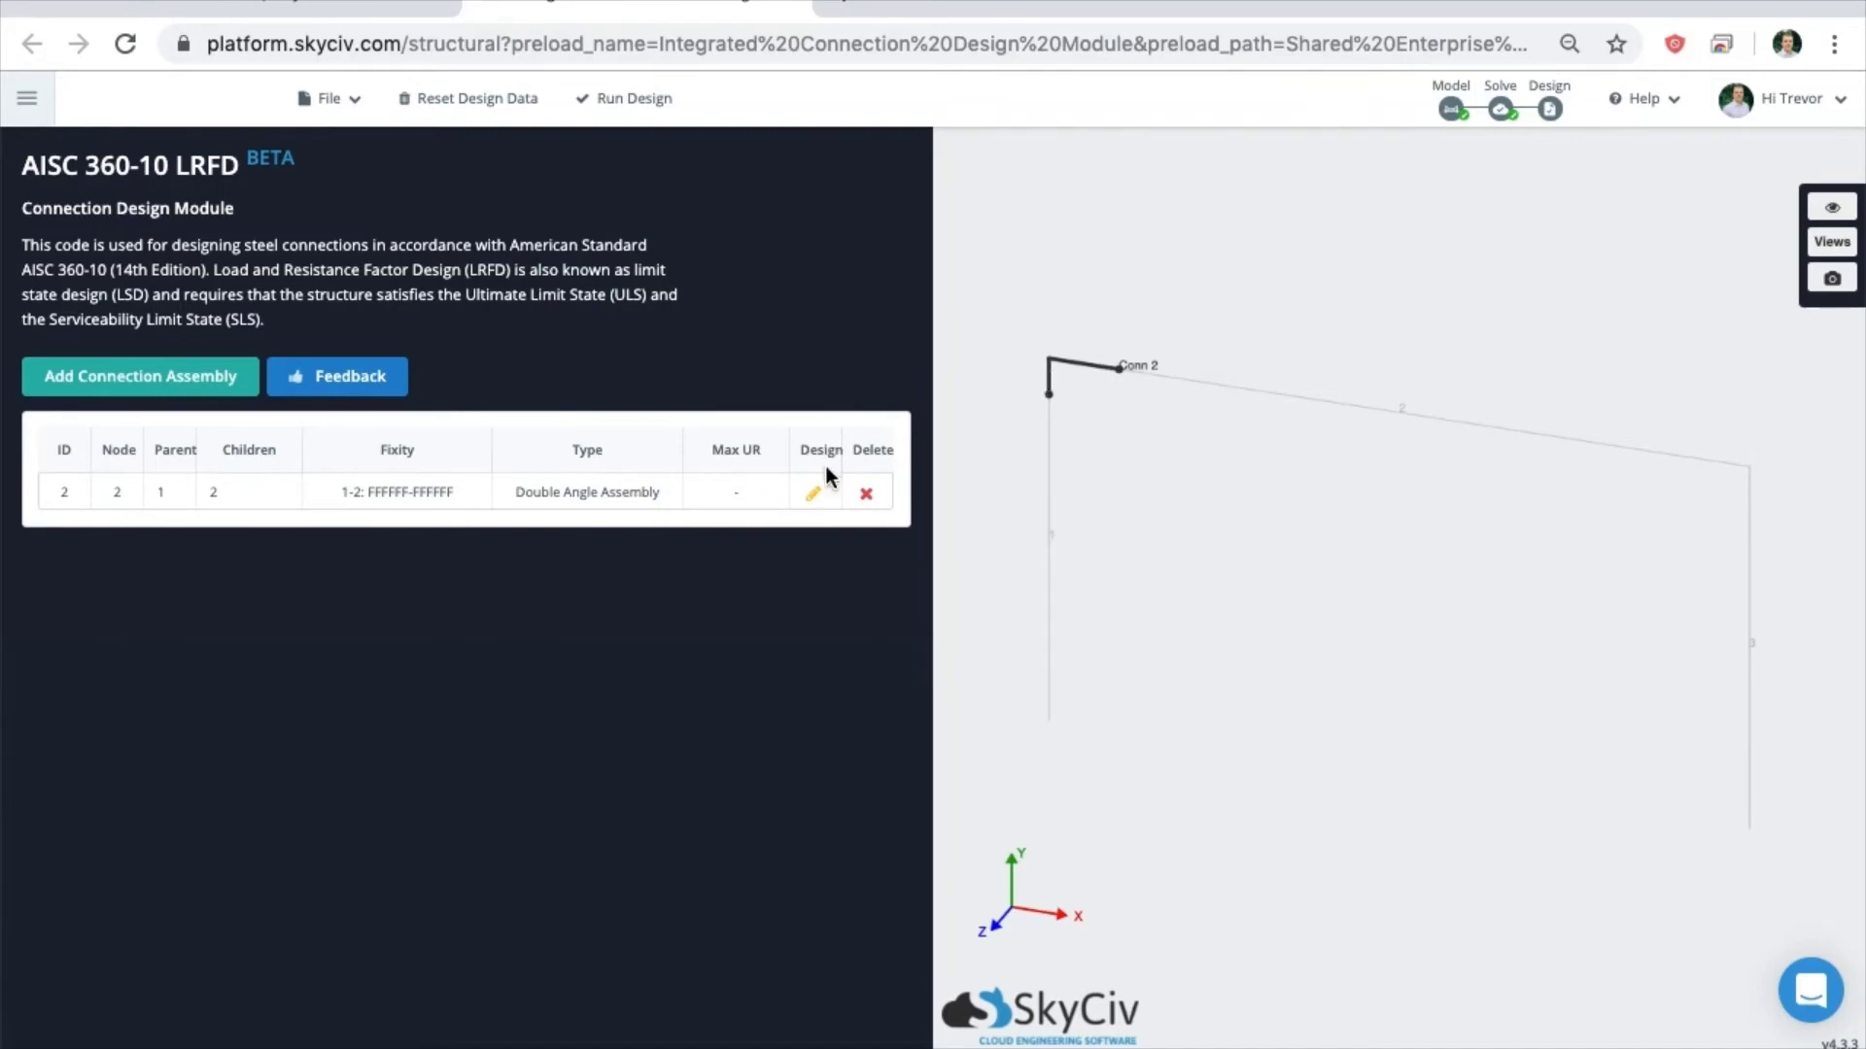
Open the double-angle design, render and orbit its 3D model, and review the analysis forces
click(816, 495)
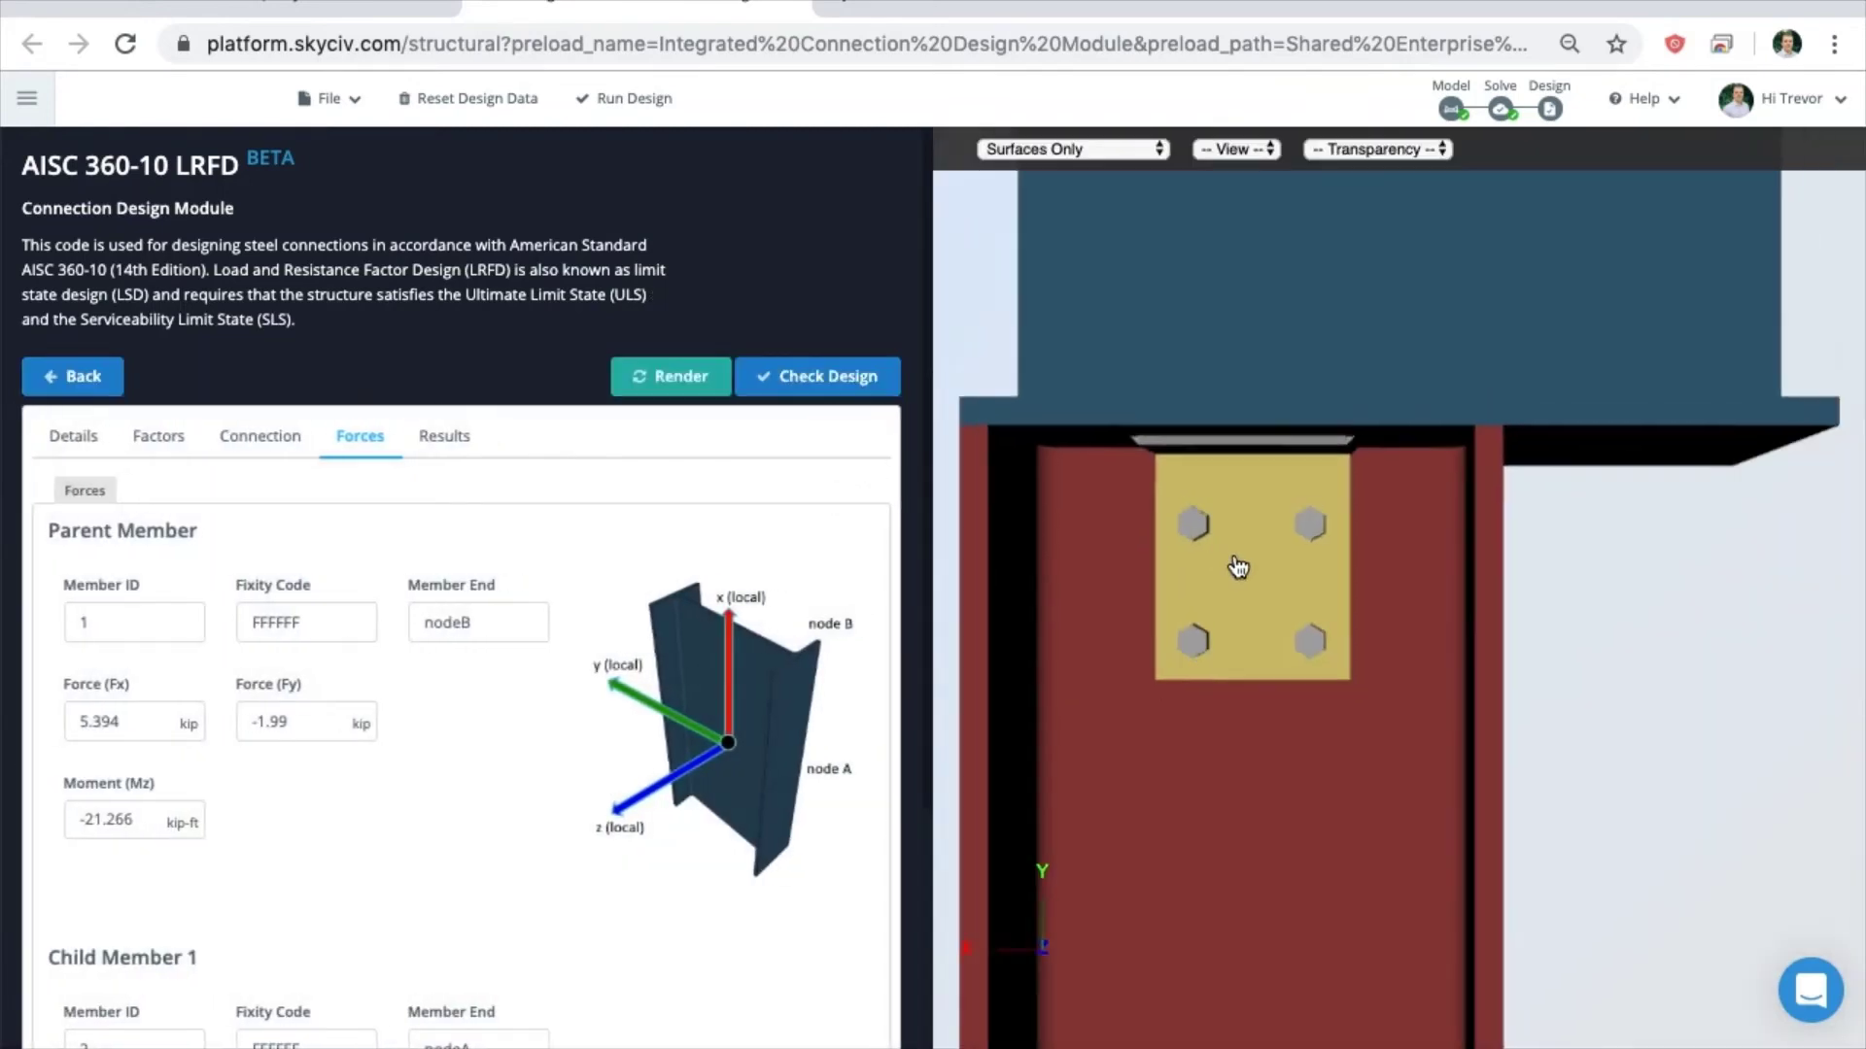
click(646, 375)
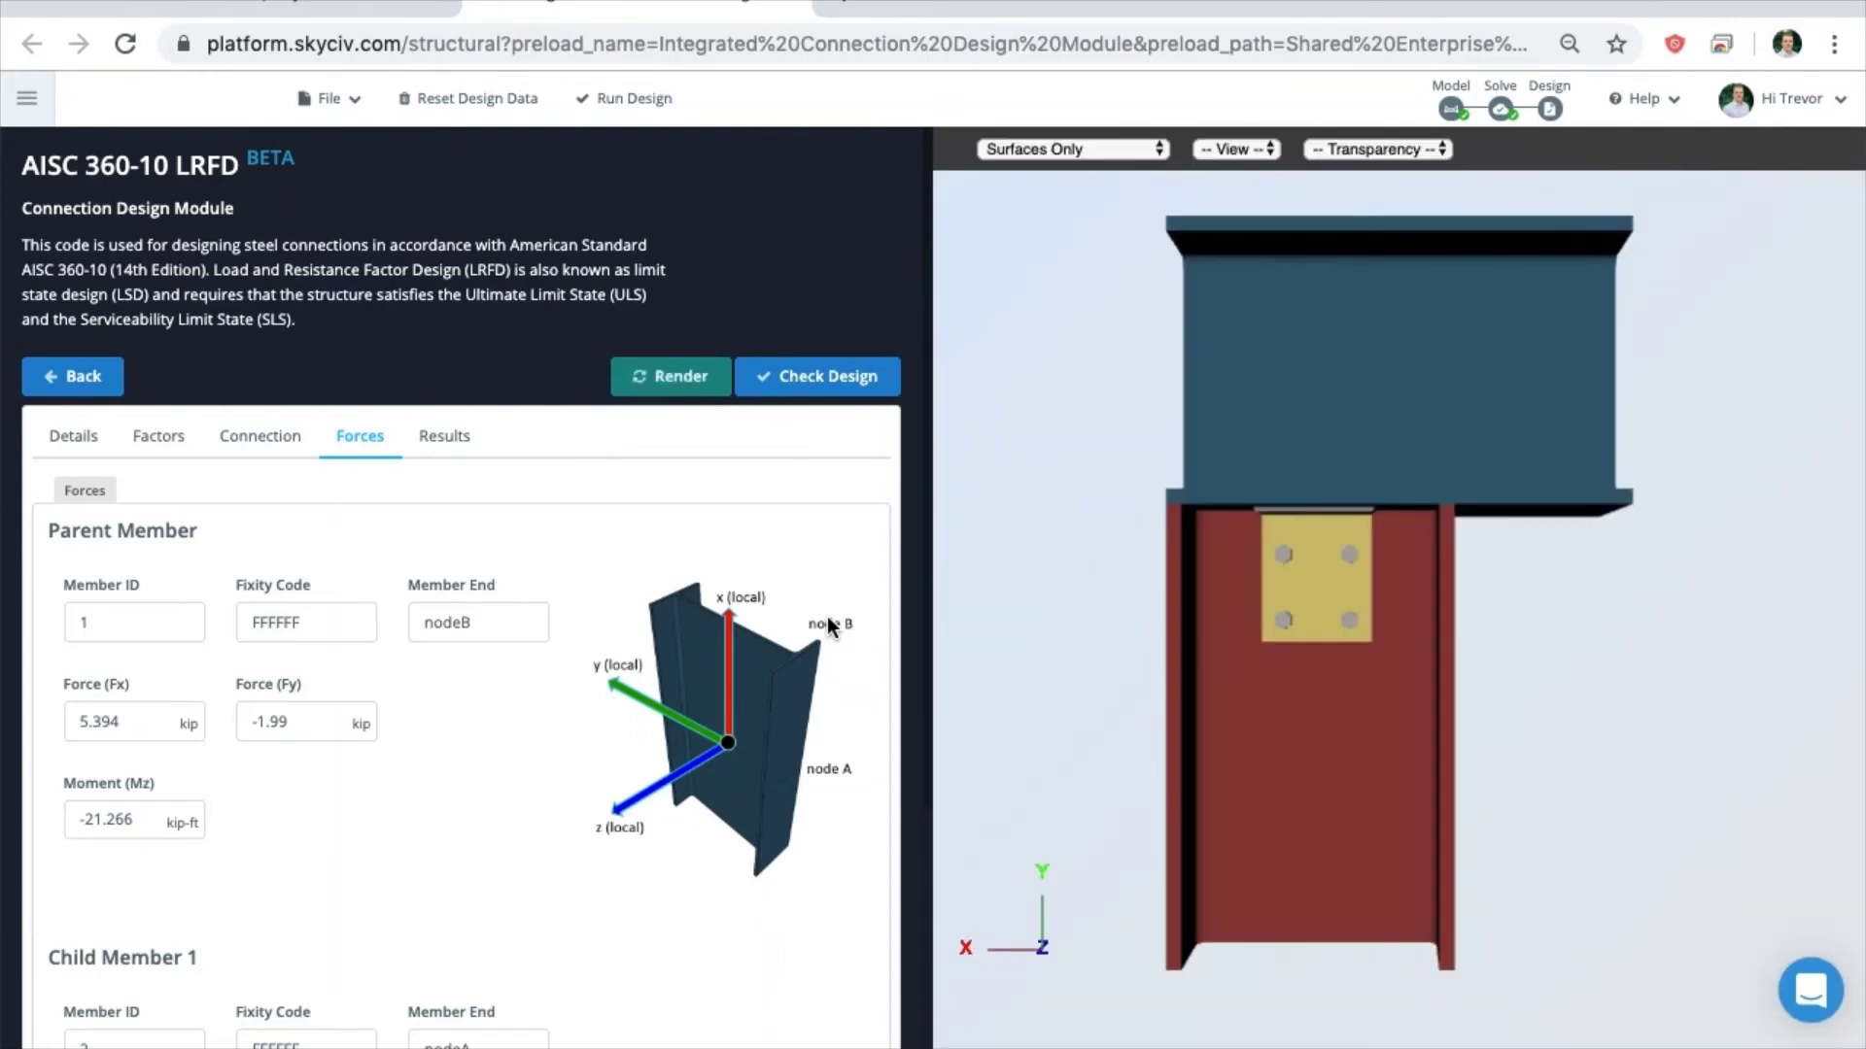
drag(1453, 717, 1399, 724)
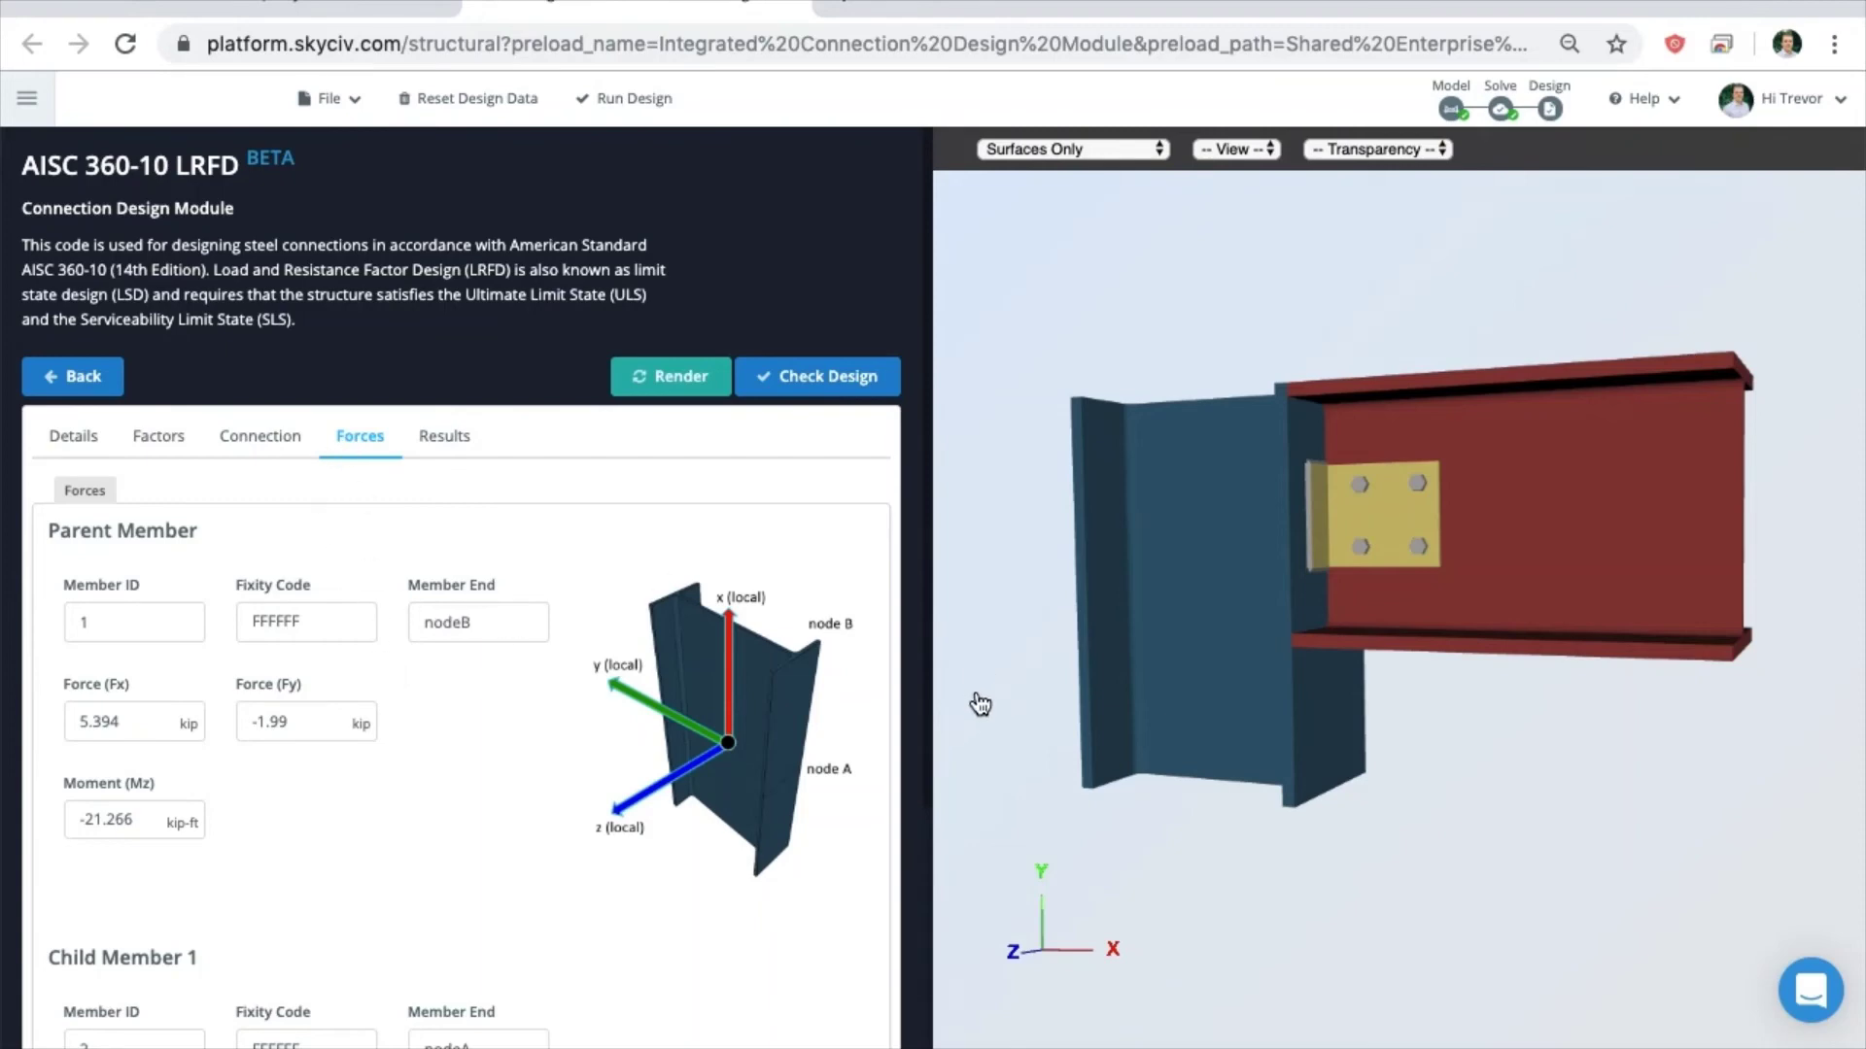
scroll(381, 643, down, 4)
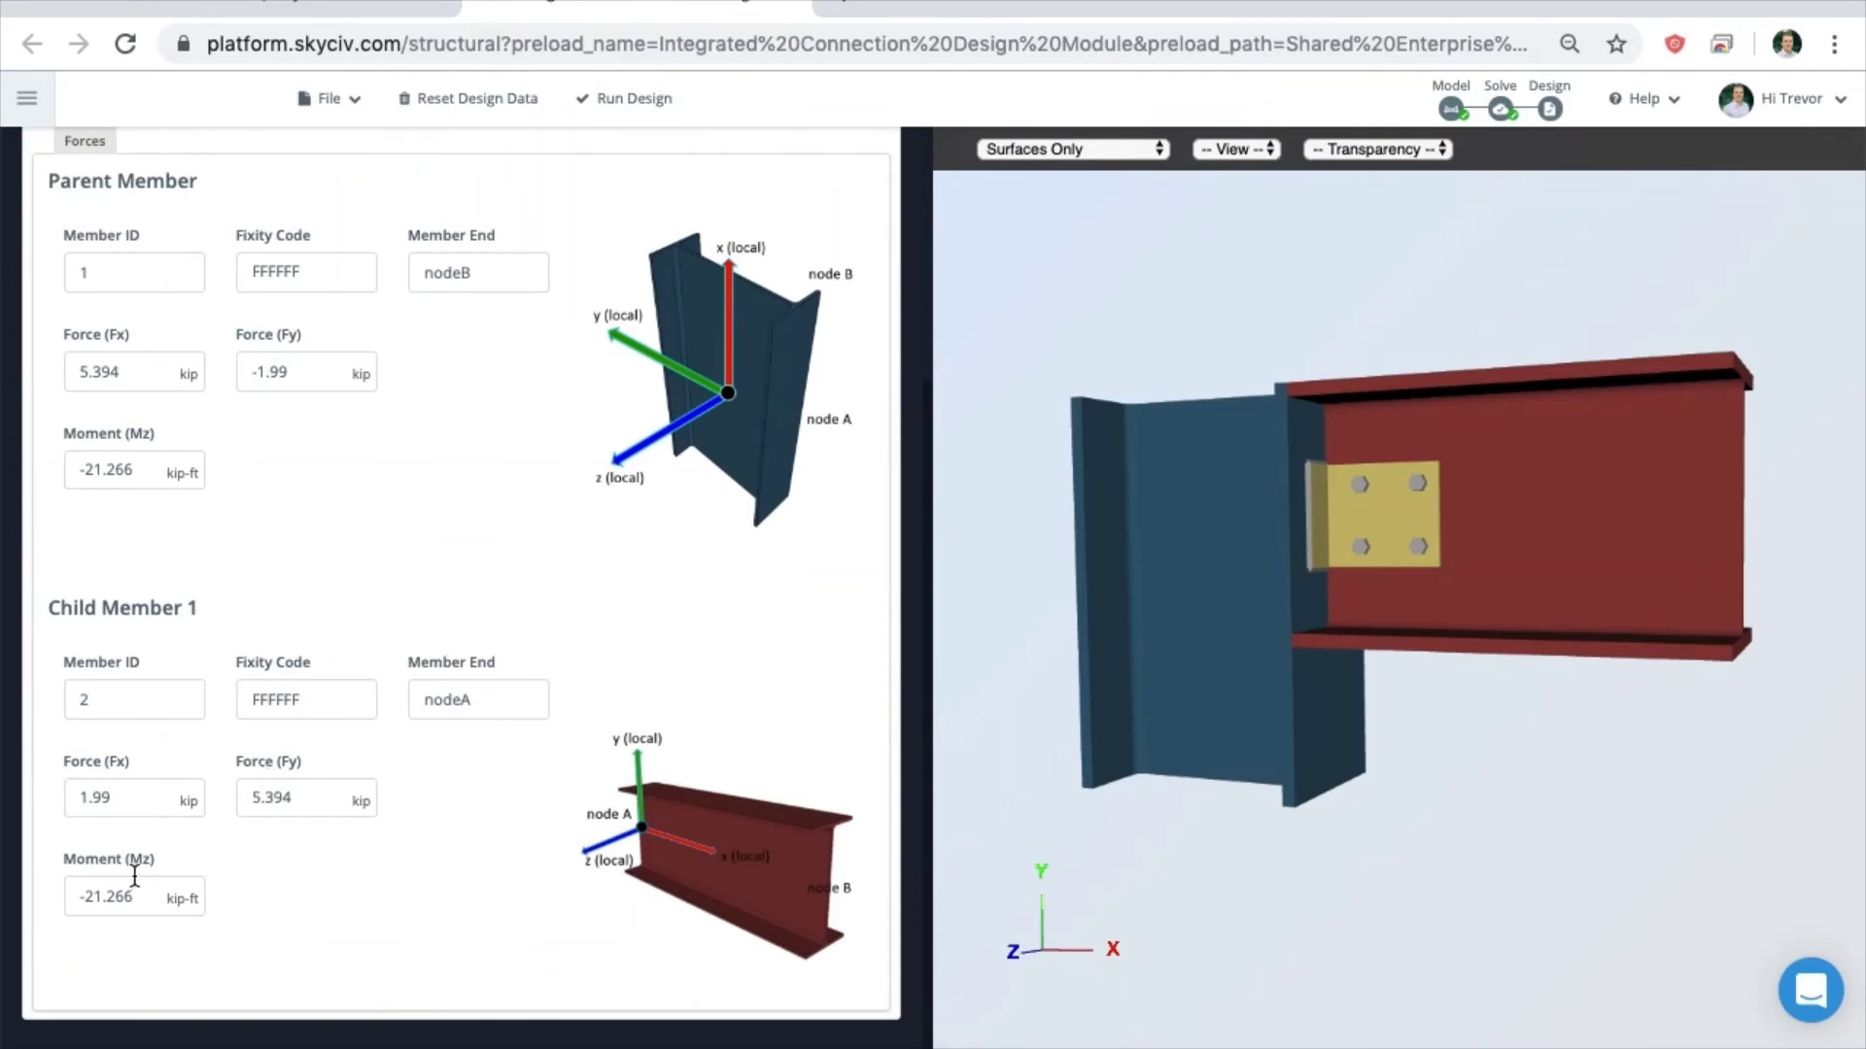
scroll(352, 748, up, 4)
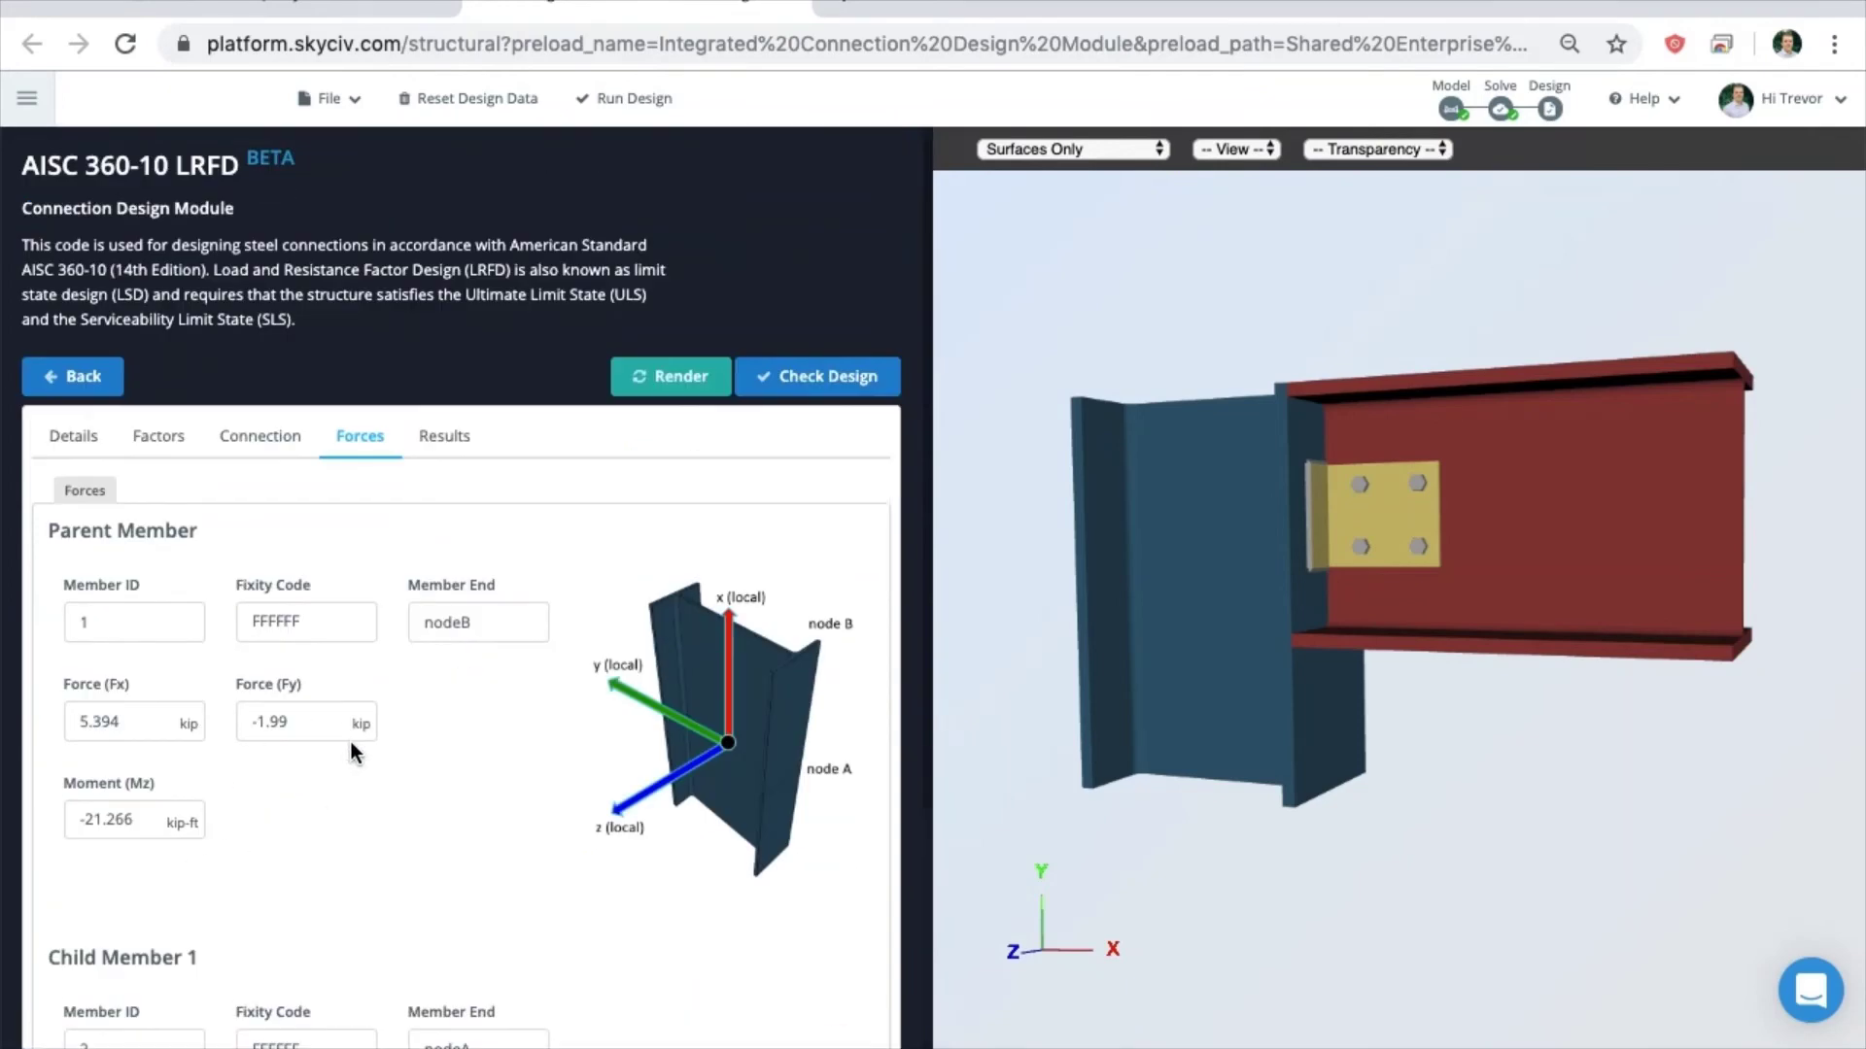
click(258, 437)
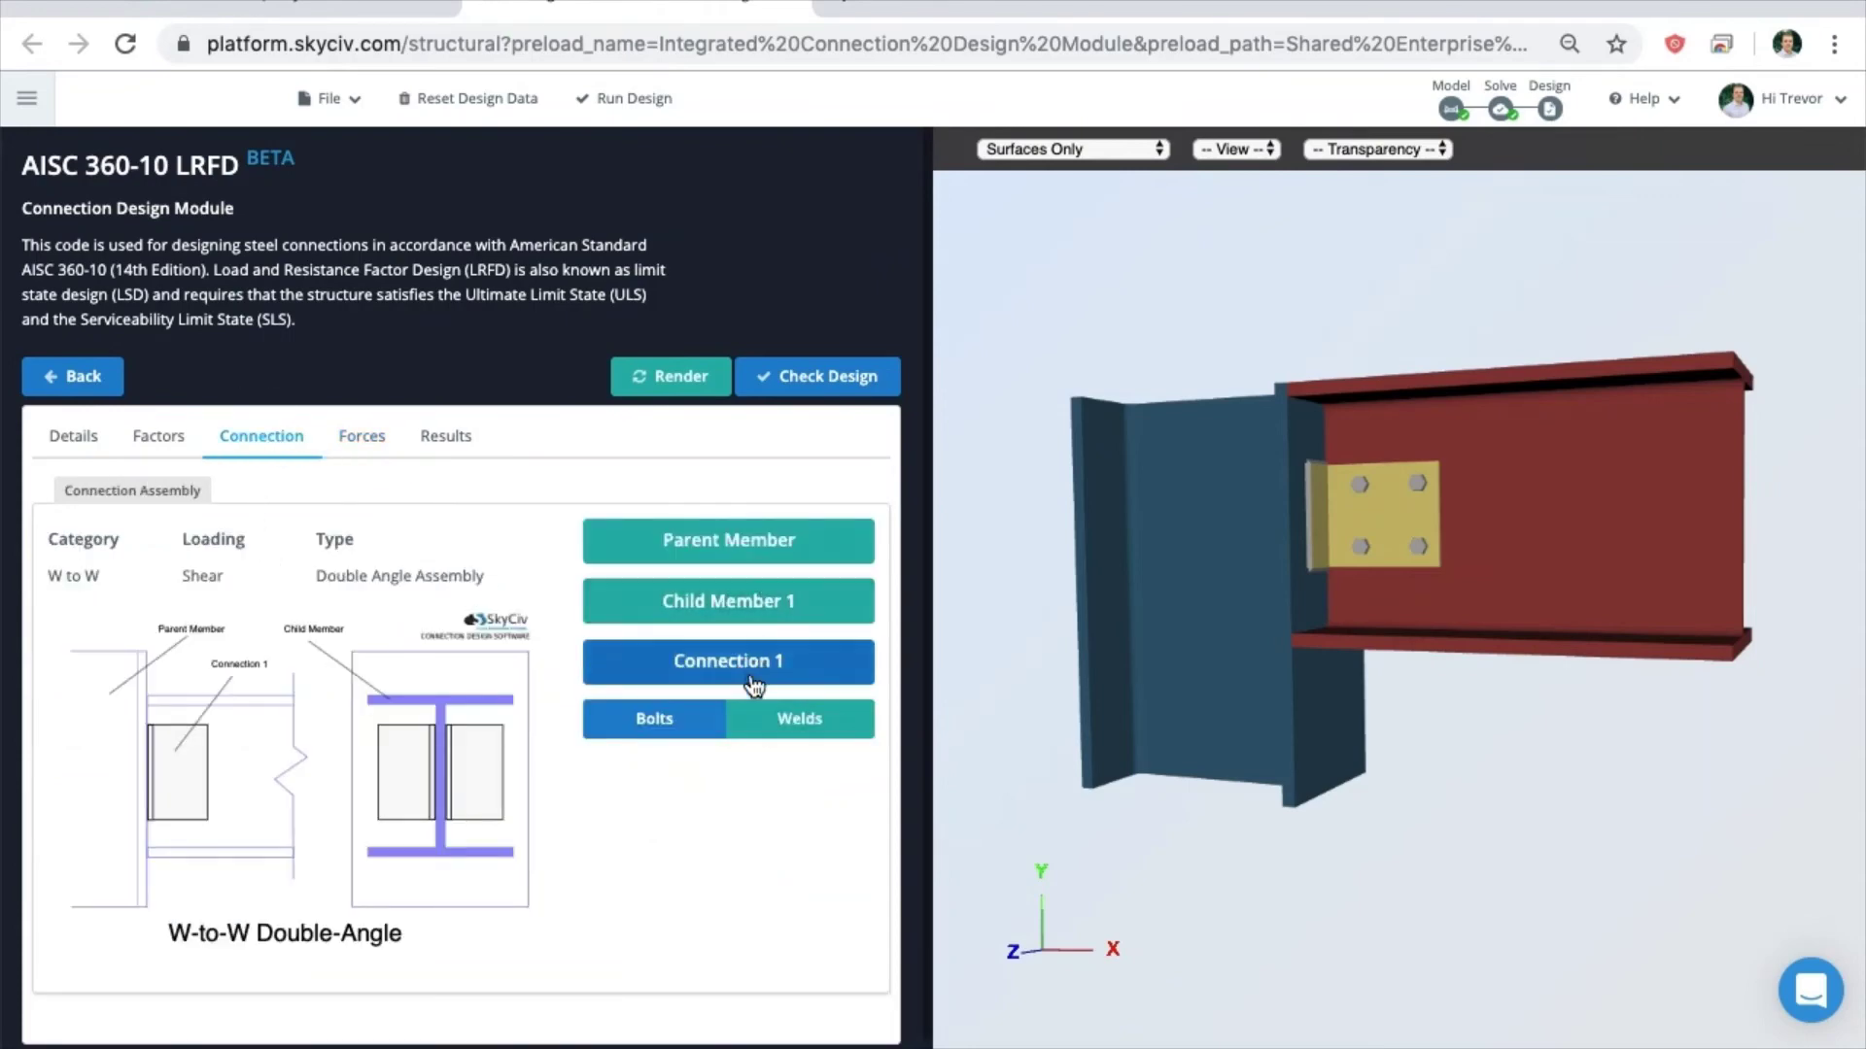
click(745, 677)
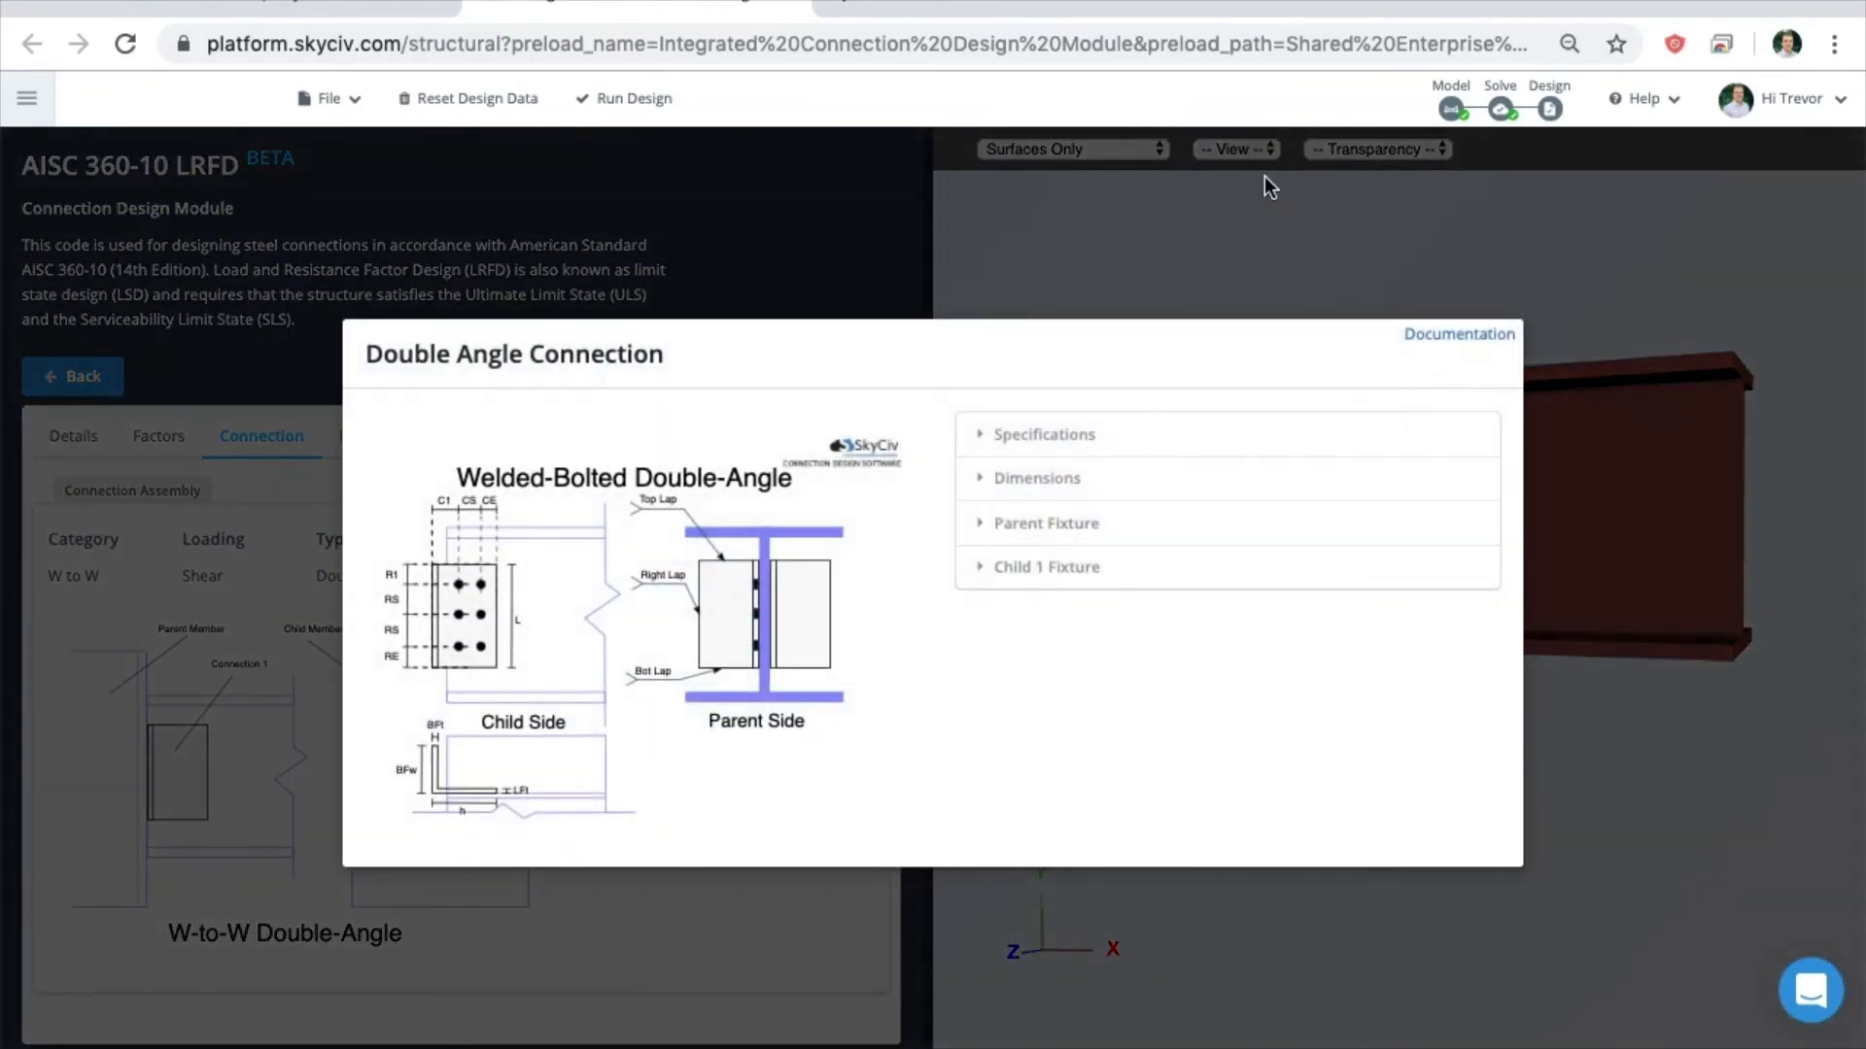
click(1270, 184)
click(356, 437)
scroll(499, 567, down, 4)
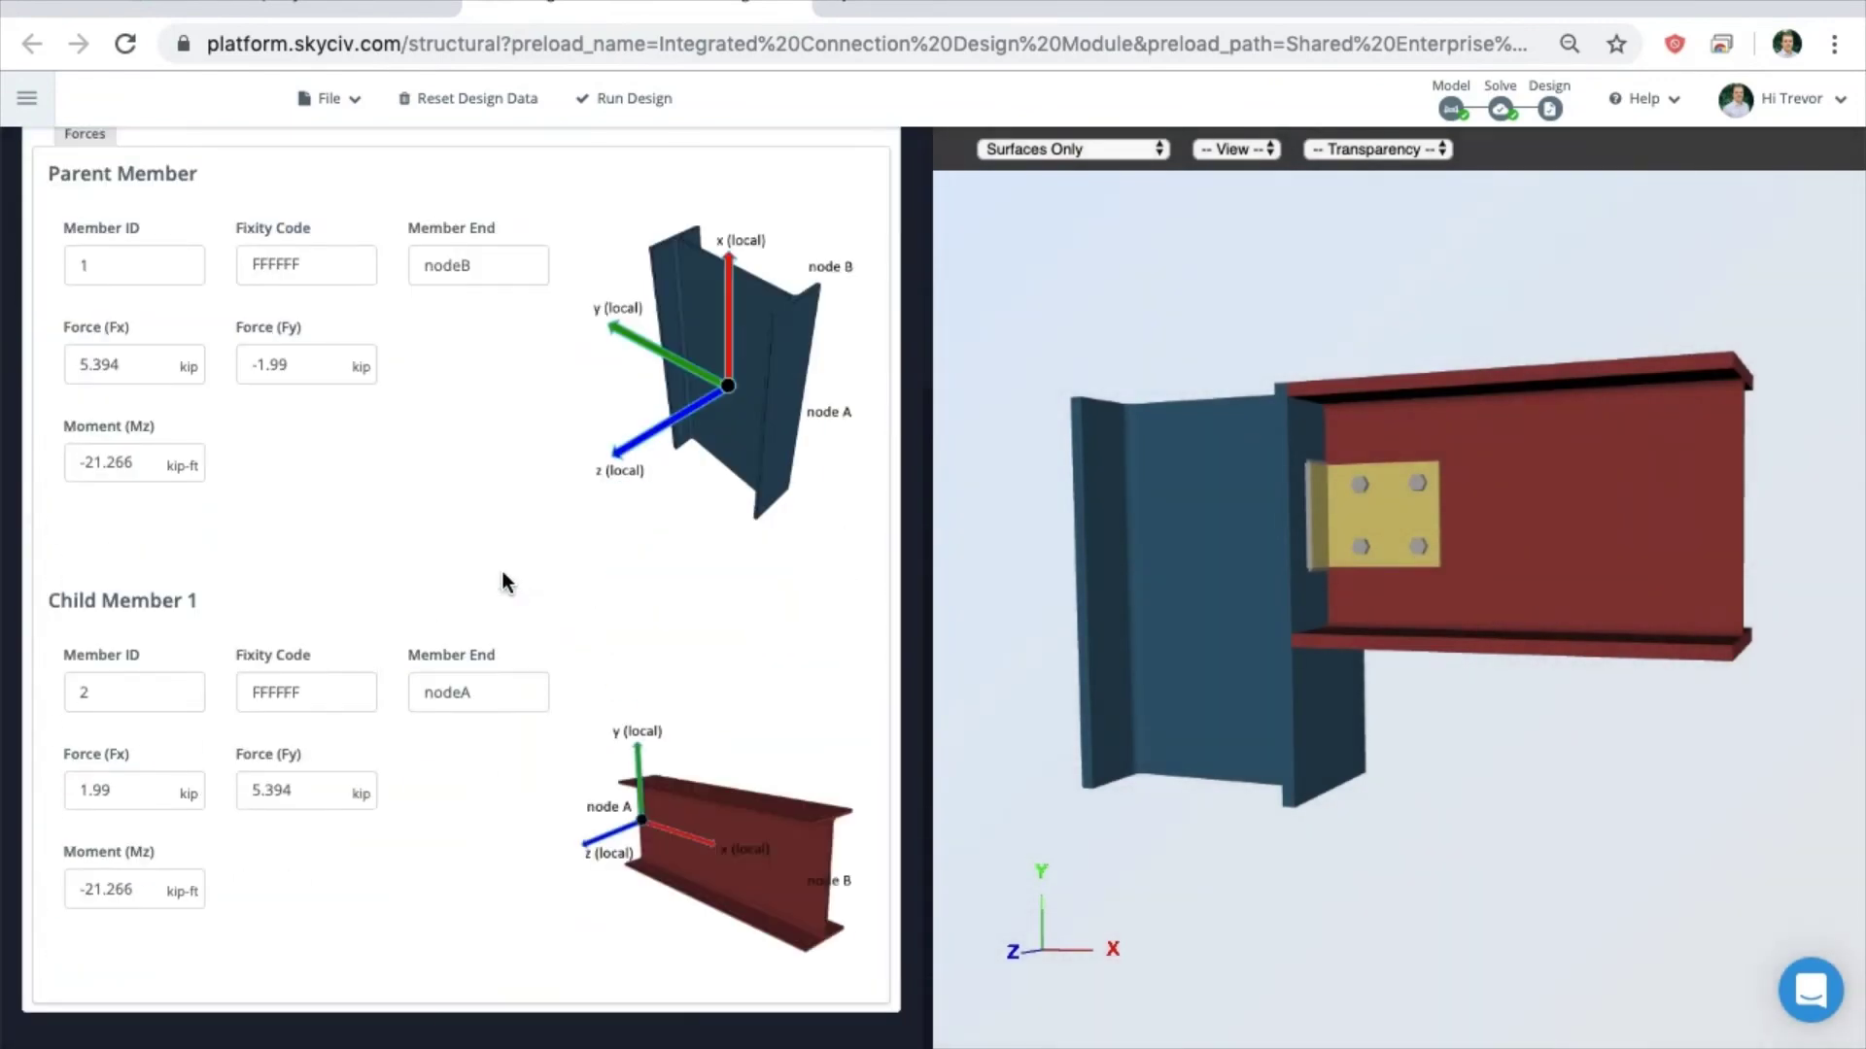
scroll(499, 583, up, 4)
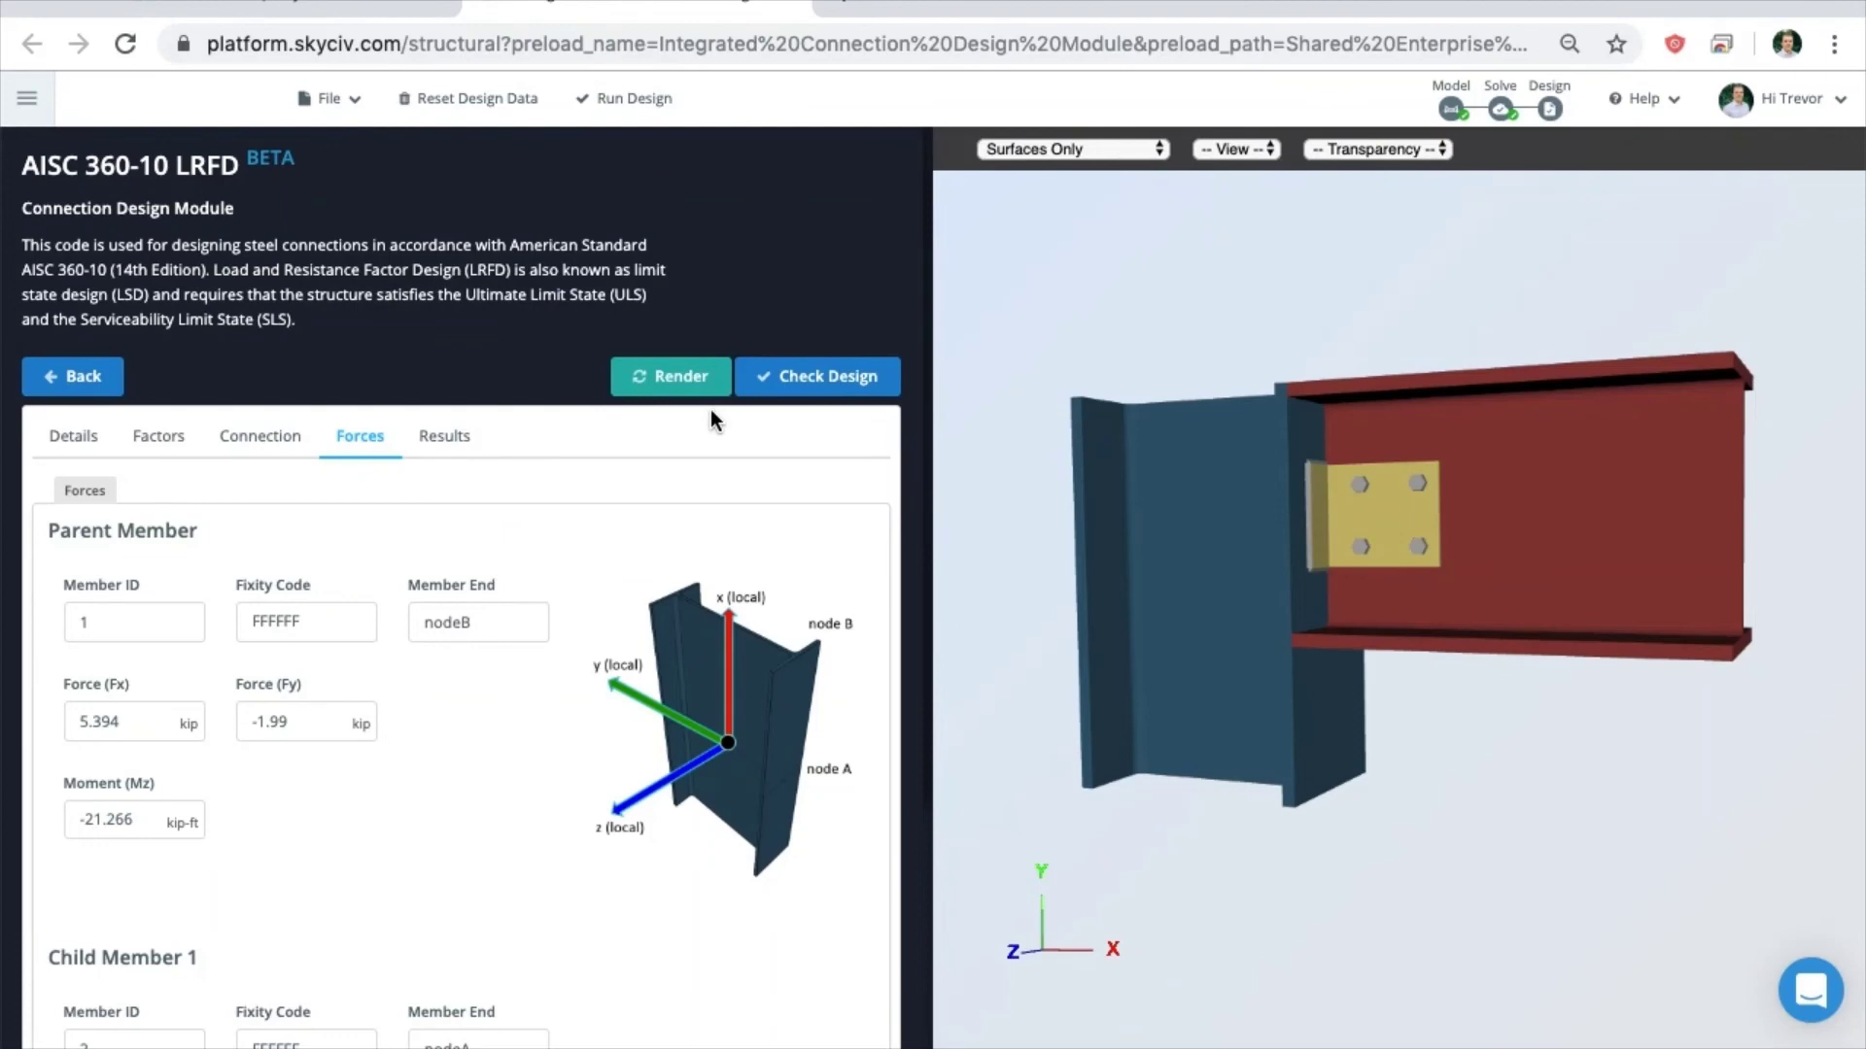
Run Check Design and review the passing double-angle results, maximum ratio 0.32
click(778, 387)
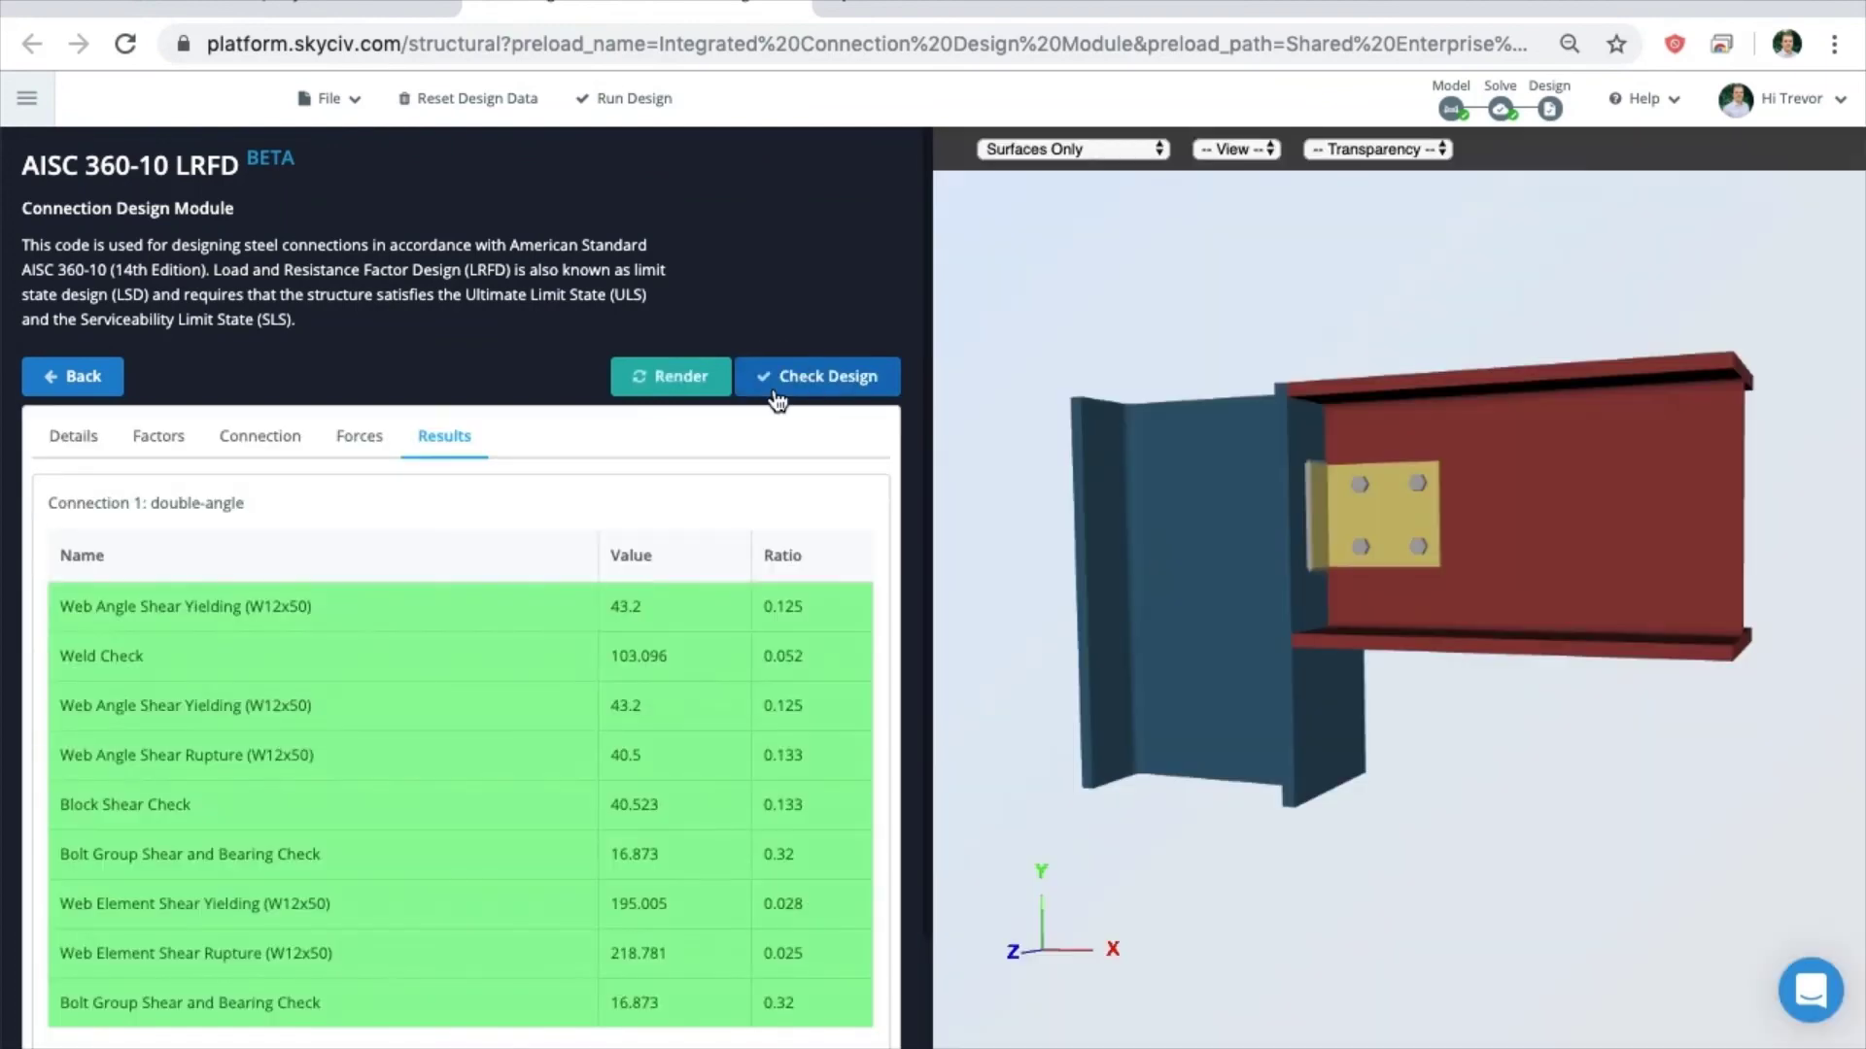
scroll(413, 610, down, 3)
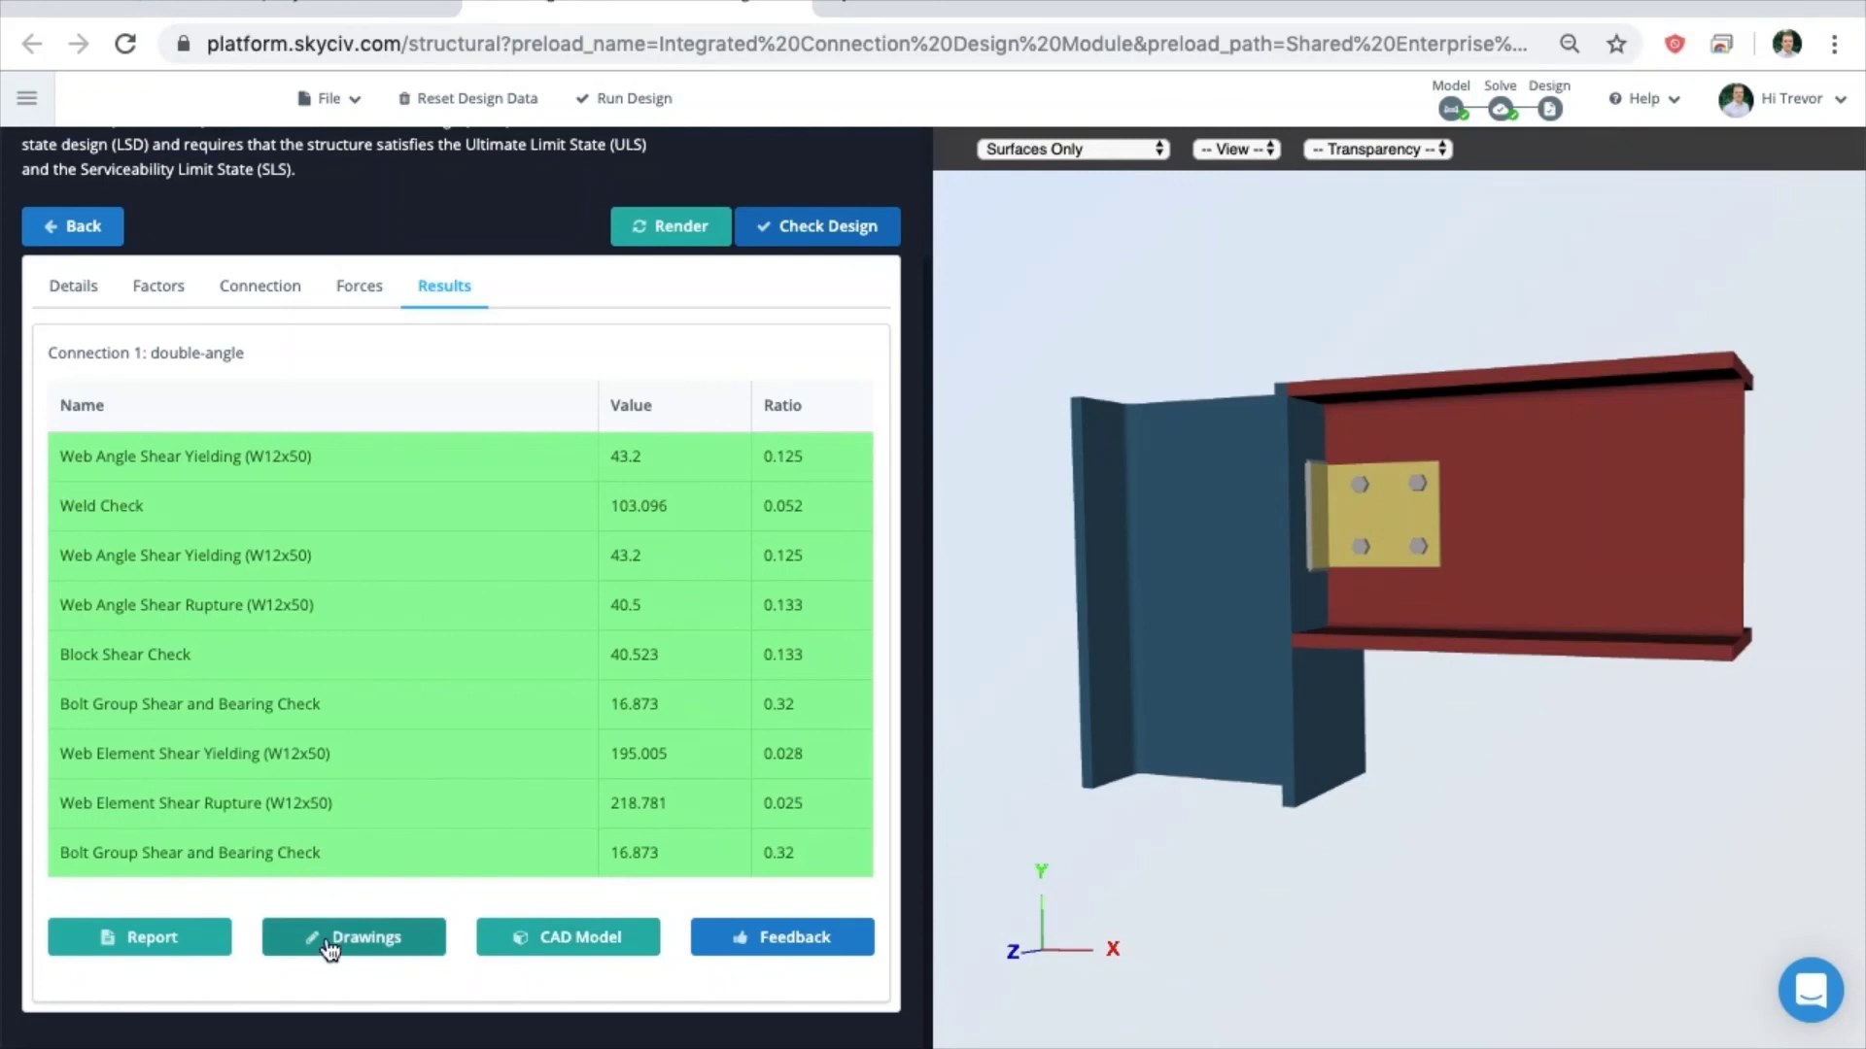
Generate the double-angle design report and scroll to the bolt bearing check (9.7 kips/bolt)
click(126, 955)
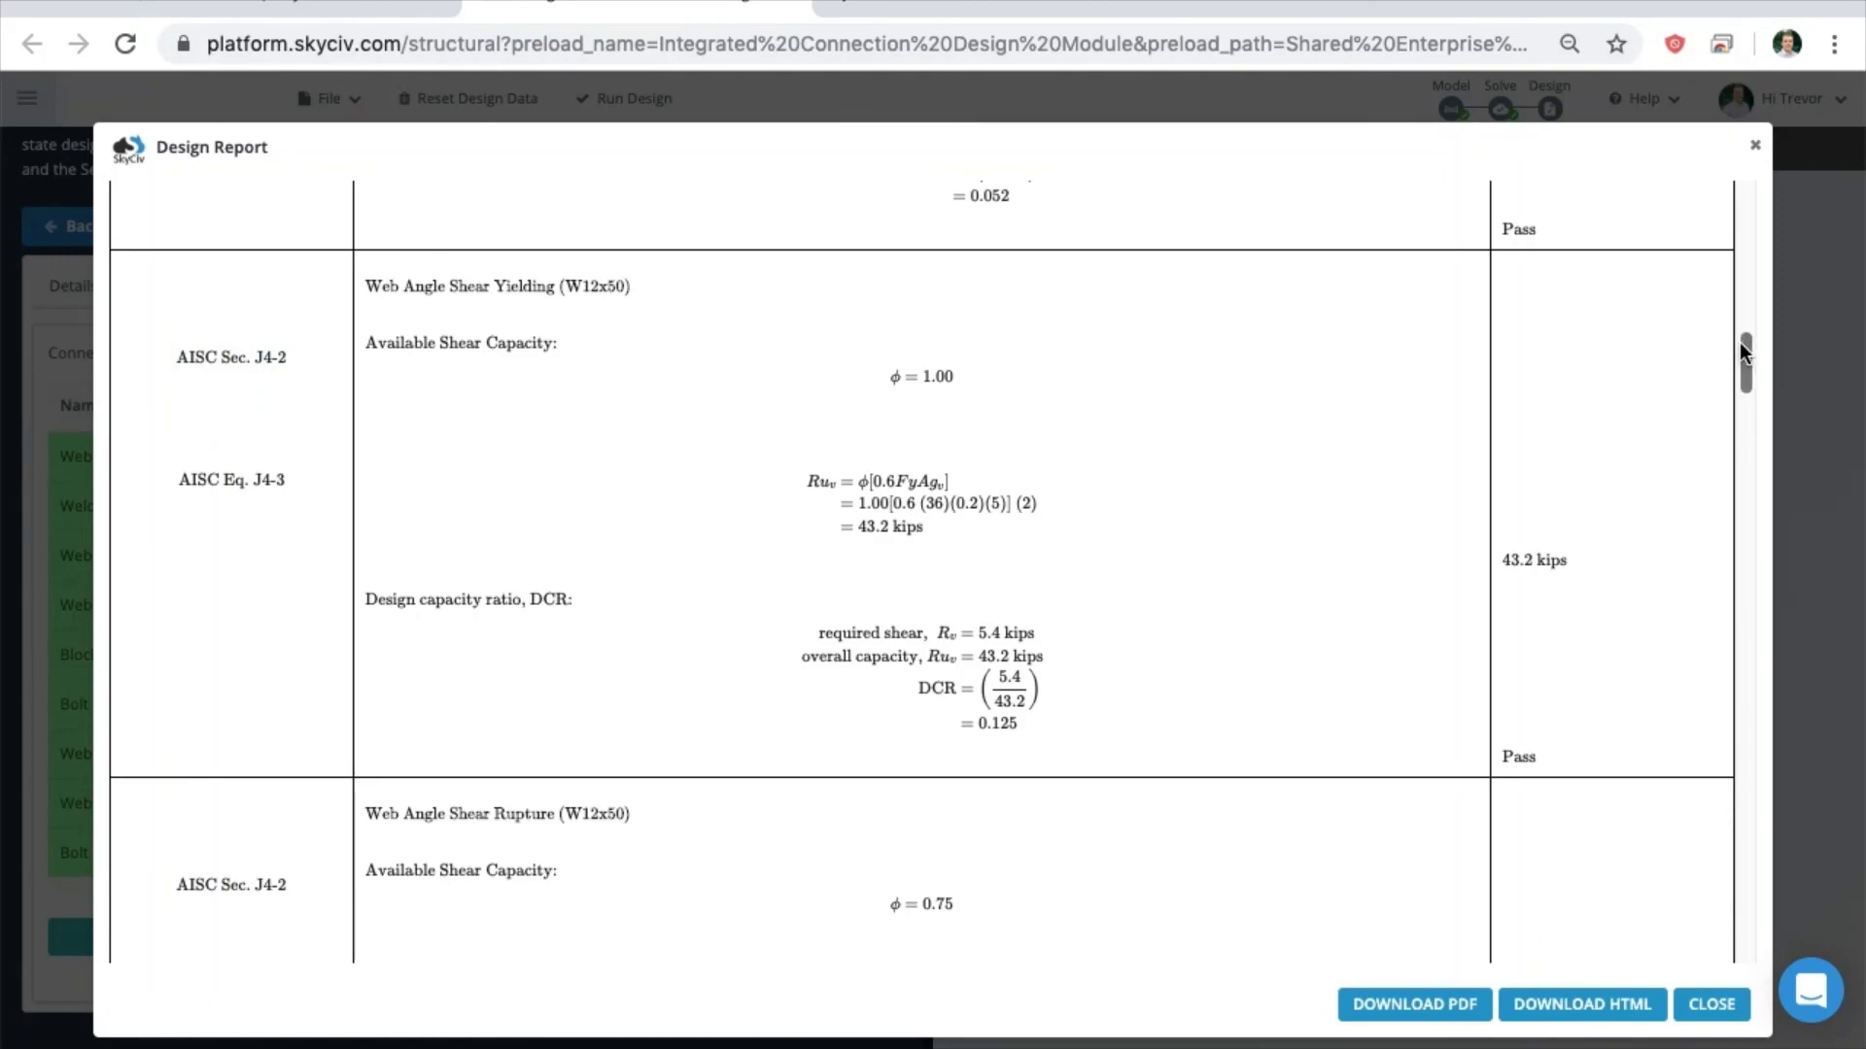
drag(1746, 346, 1745, 610)
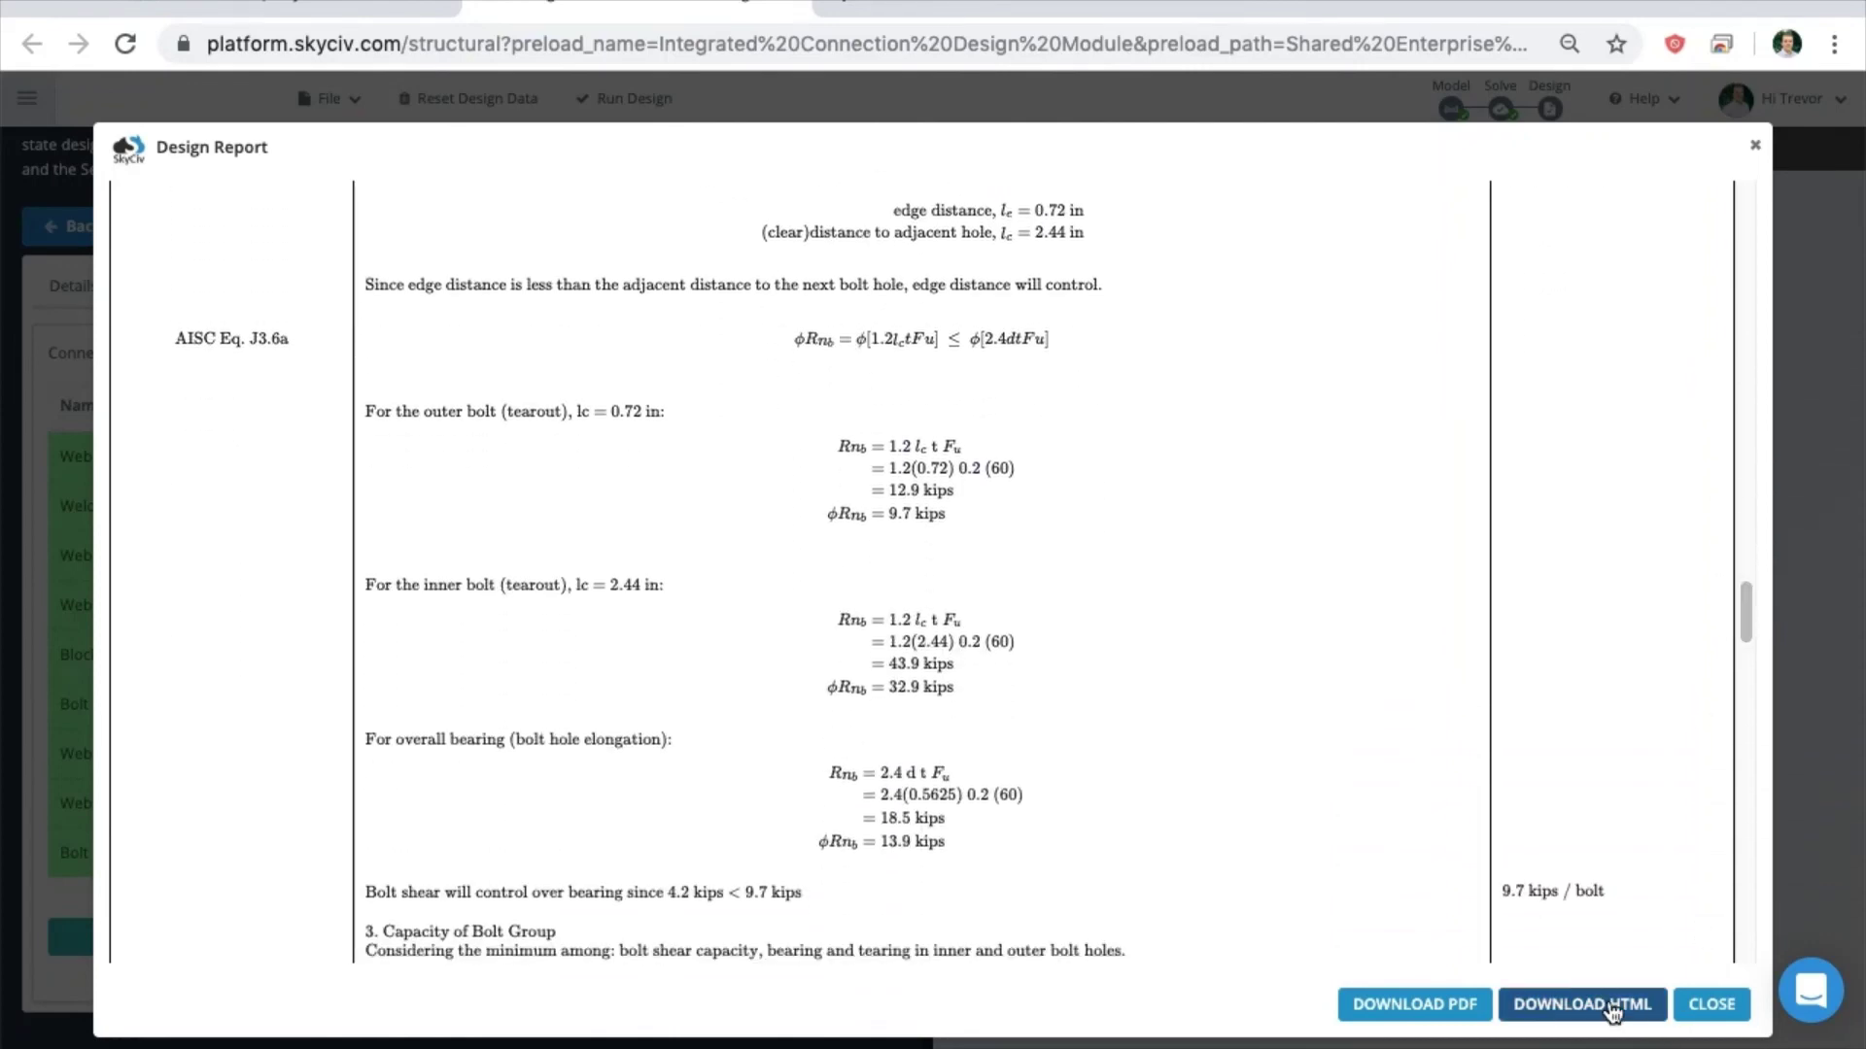
Close the Design Report to see all checks passing with ratios up to 0.32
click(1711, 1004)
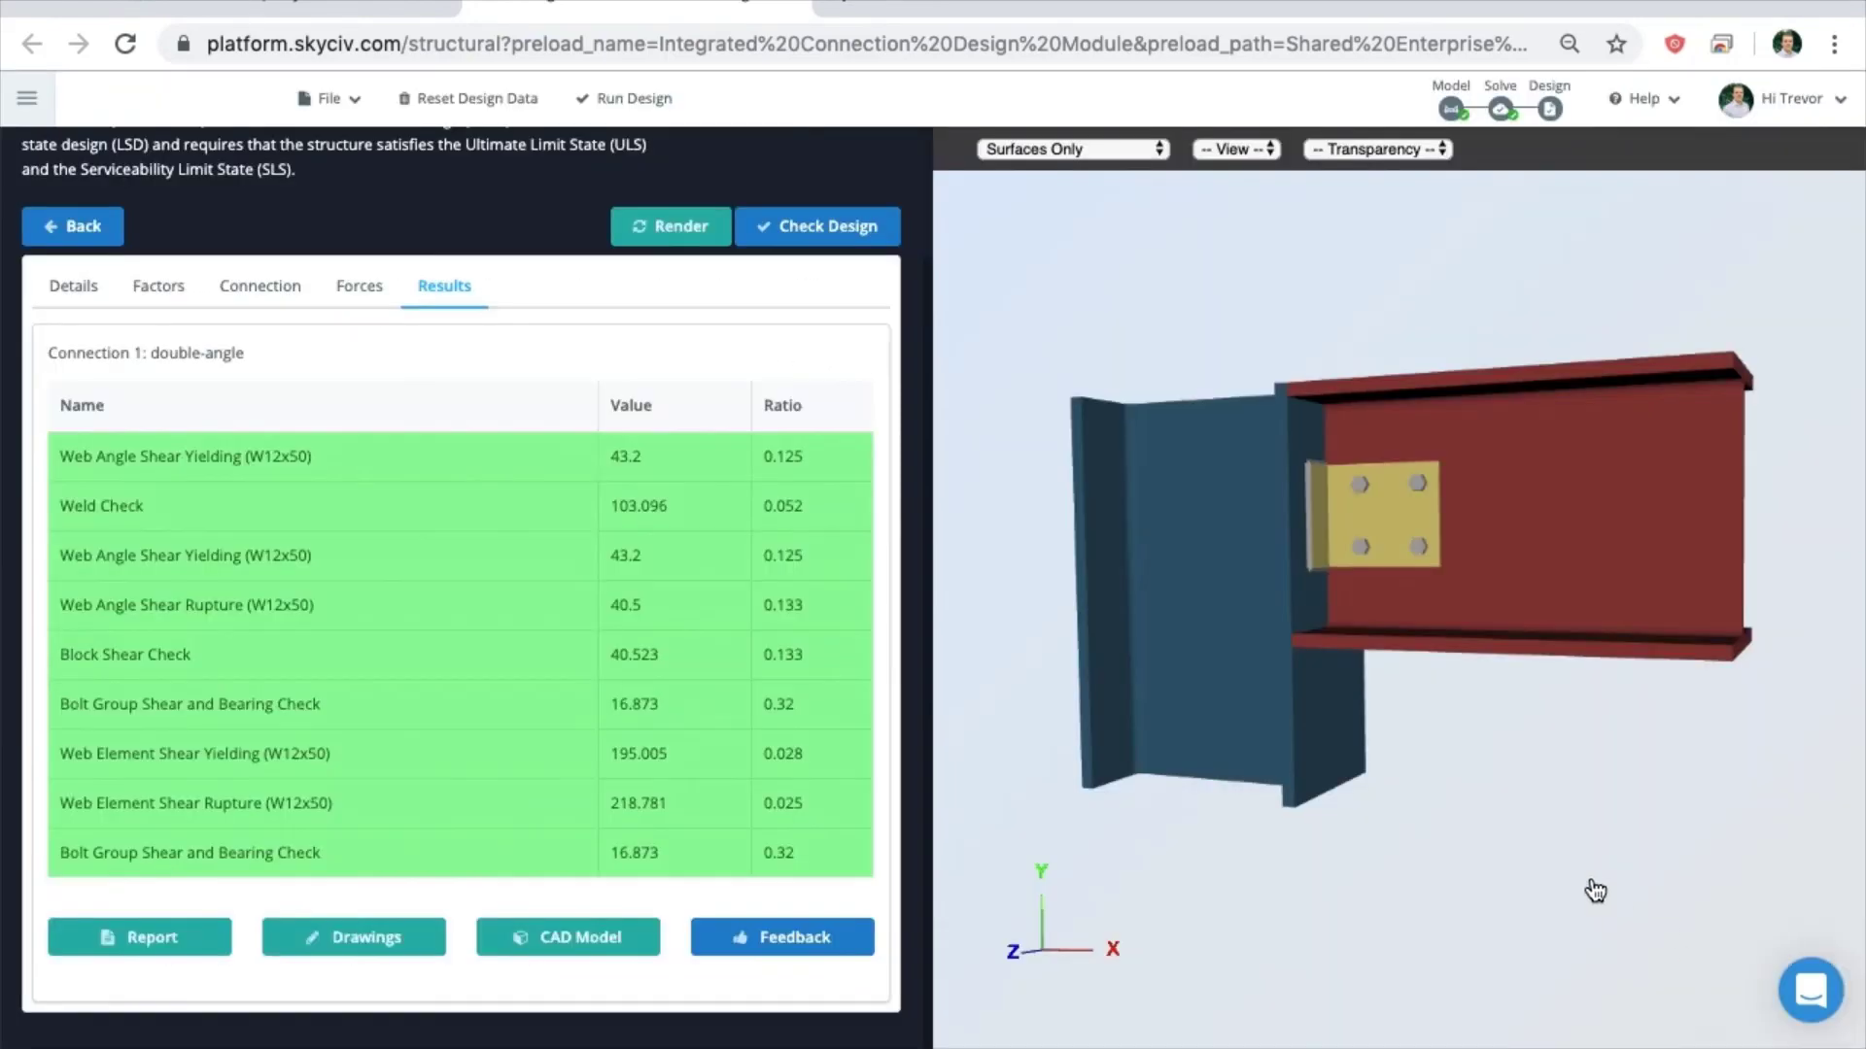